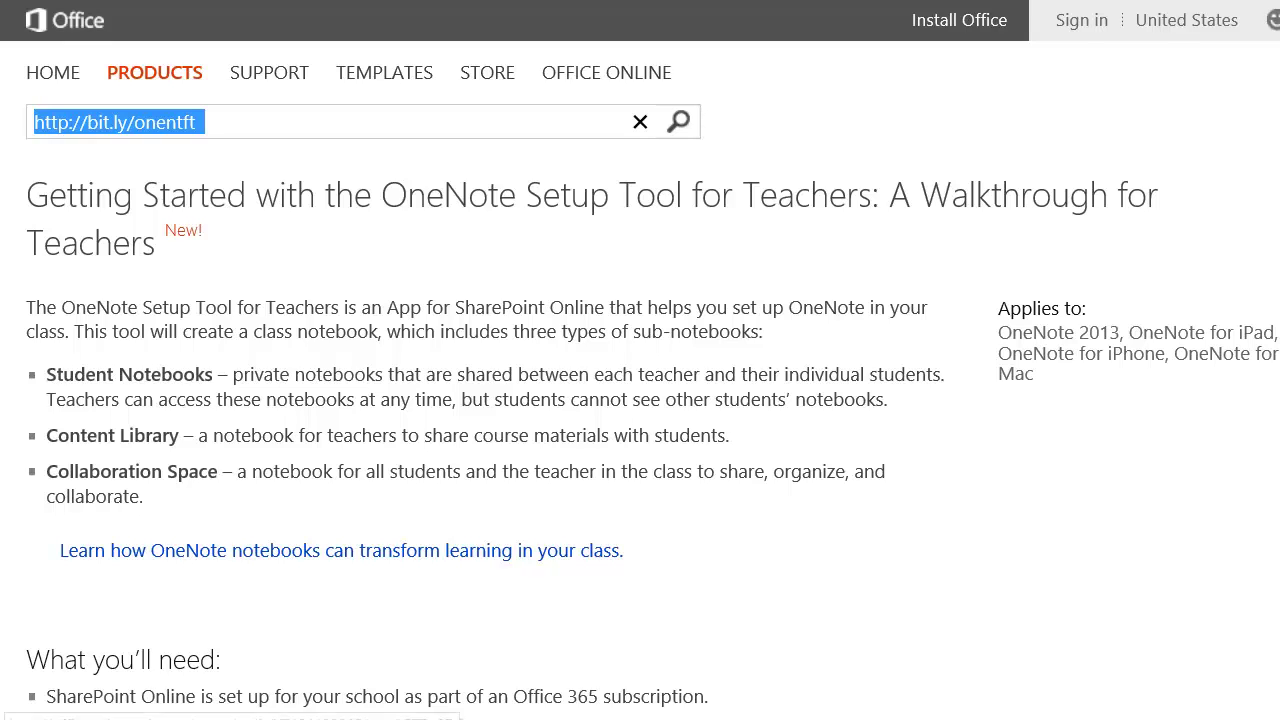
# - Highlight the /onentft part of the short link in the walkthrough page's search field
pyautogui.click(205, 122)
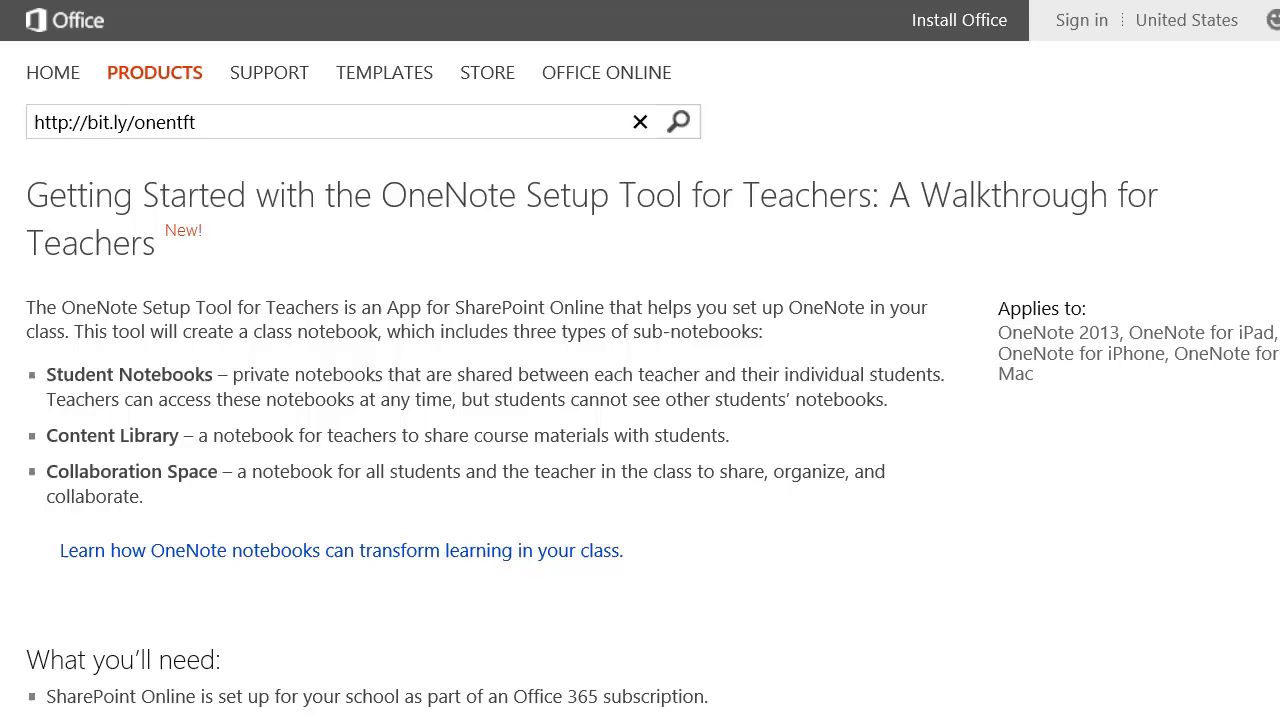
pyautogui.hotkey('shift', 'Left')
pyautogui.hotkey('shift', 'Left')
pyautogui.hotkey('shift', 'Left')
pyautogui.hotkey('shift', 'Left')
pyautogui.hotkey('shift', 'Left')
pyautogui.hotkey('shift', 'Left')
pyautogui.hotkey('shift', 'Left')
pyautogui.hotkey('shift', 'Left')
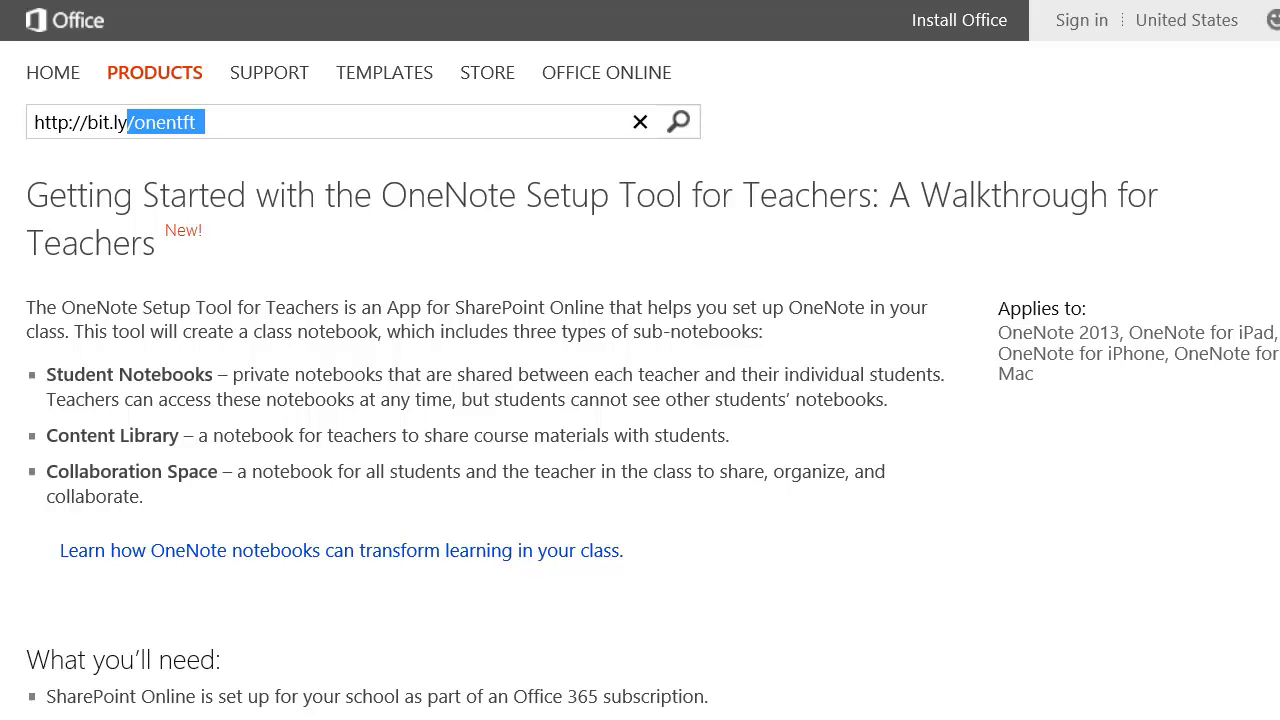
# - Review the walkthrough's "What you'll need" list, highlighting the SharePoint Online, teacher account and student account requirements
pyautogui.scroll(-6, 640, 360)
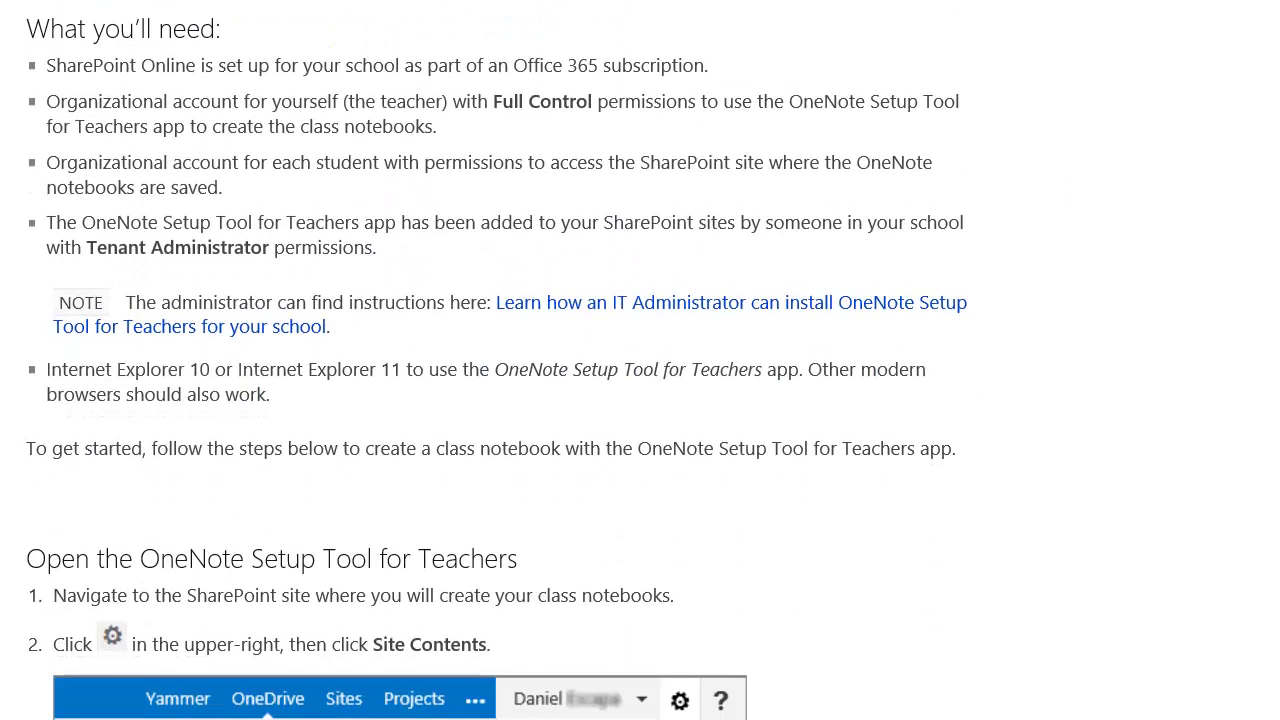
pyautogui.moveTo(46, 65); pyautogui.dragTo(708, 65)
pyautogui.moveTo(46, 101); pyautogui.dragTo(432, 126)
pyautogui.moveTo(46, 162); pyautogui.dragTo(222, 187)
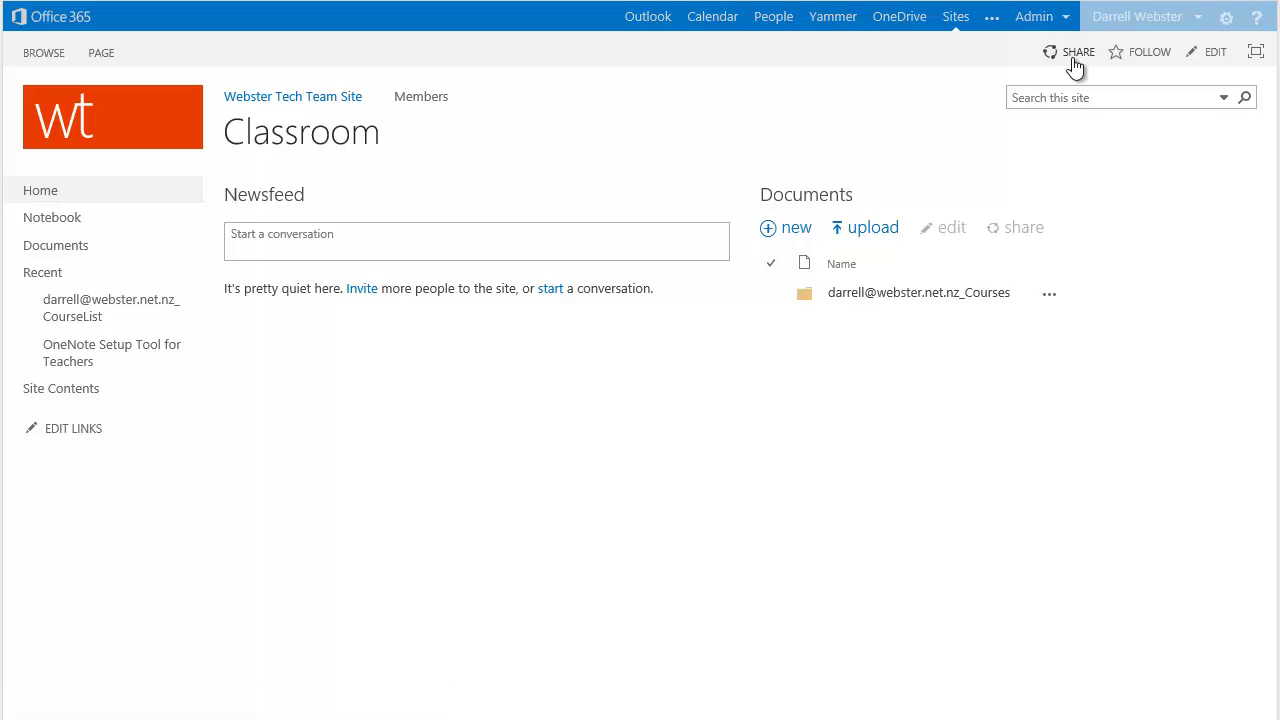
# - Share the Classroom site with the demo student, showing the options and keeping the email invitation and the Members [Edit] permission level
pyautogui.click(1073, 58)
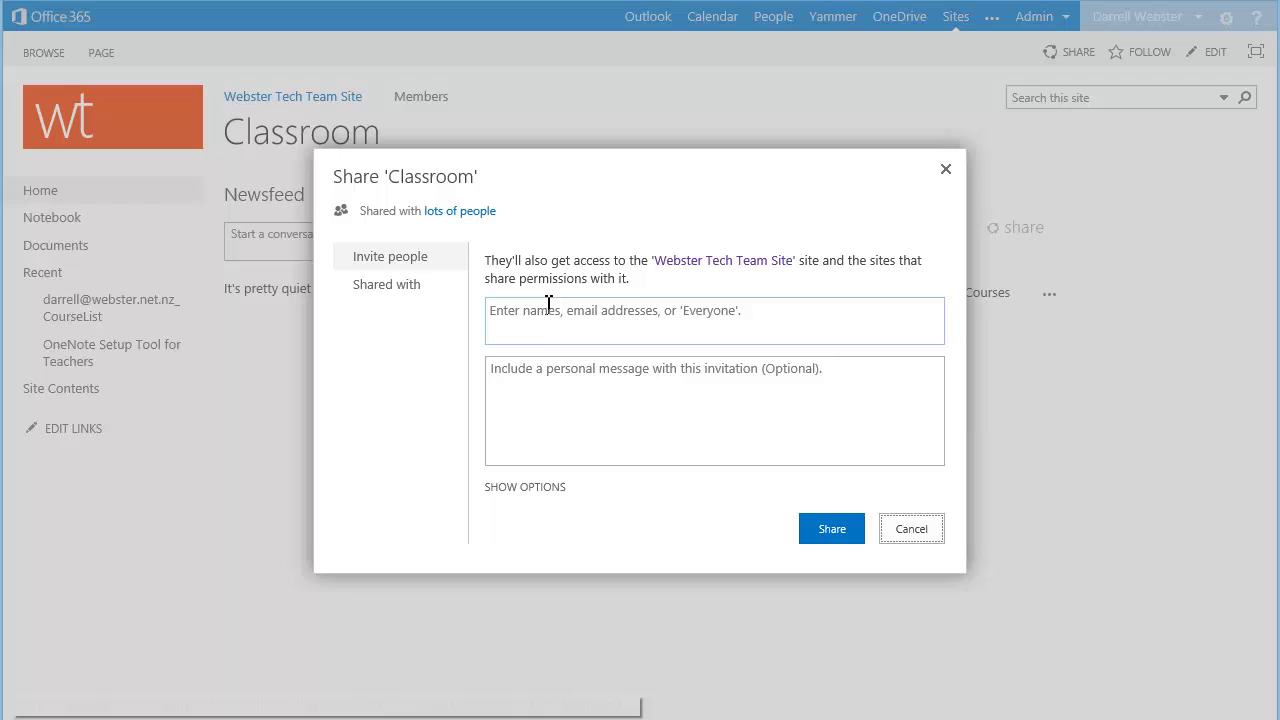
pyautogui.click(548, 316)
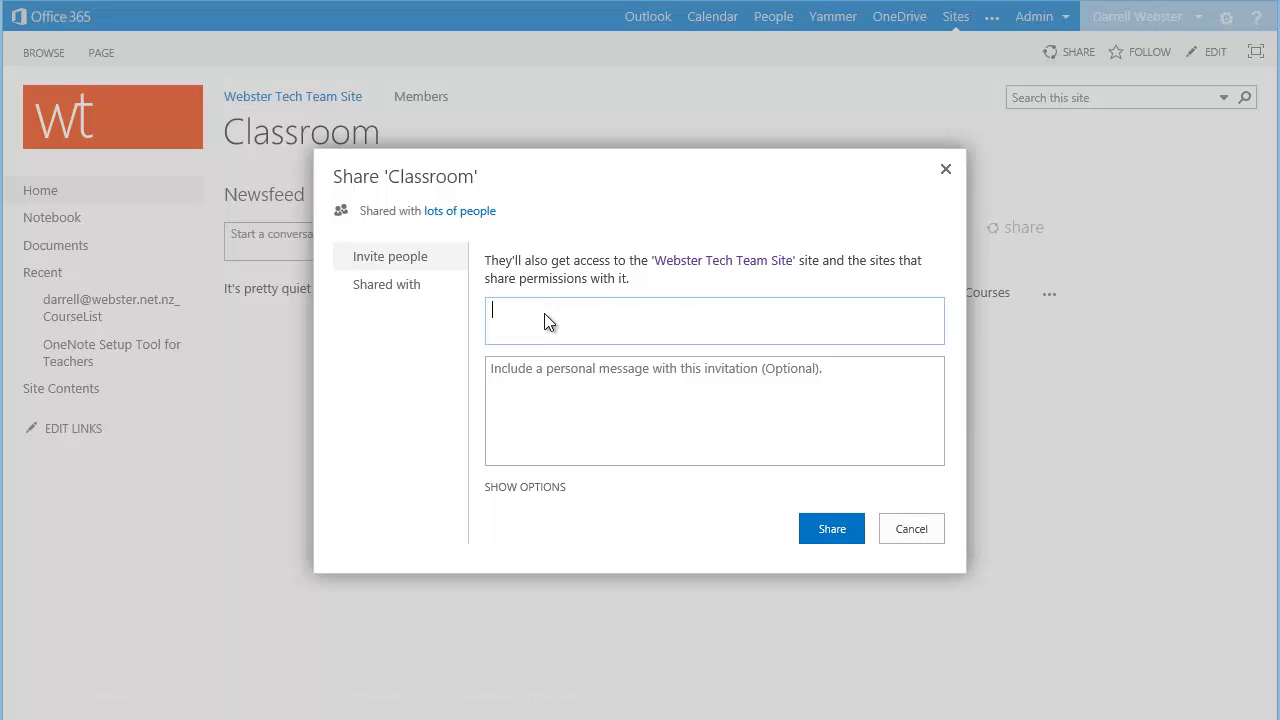
pyautogui.write('sam')
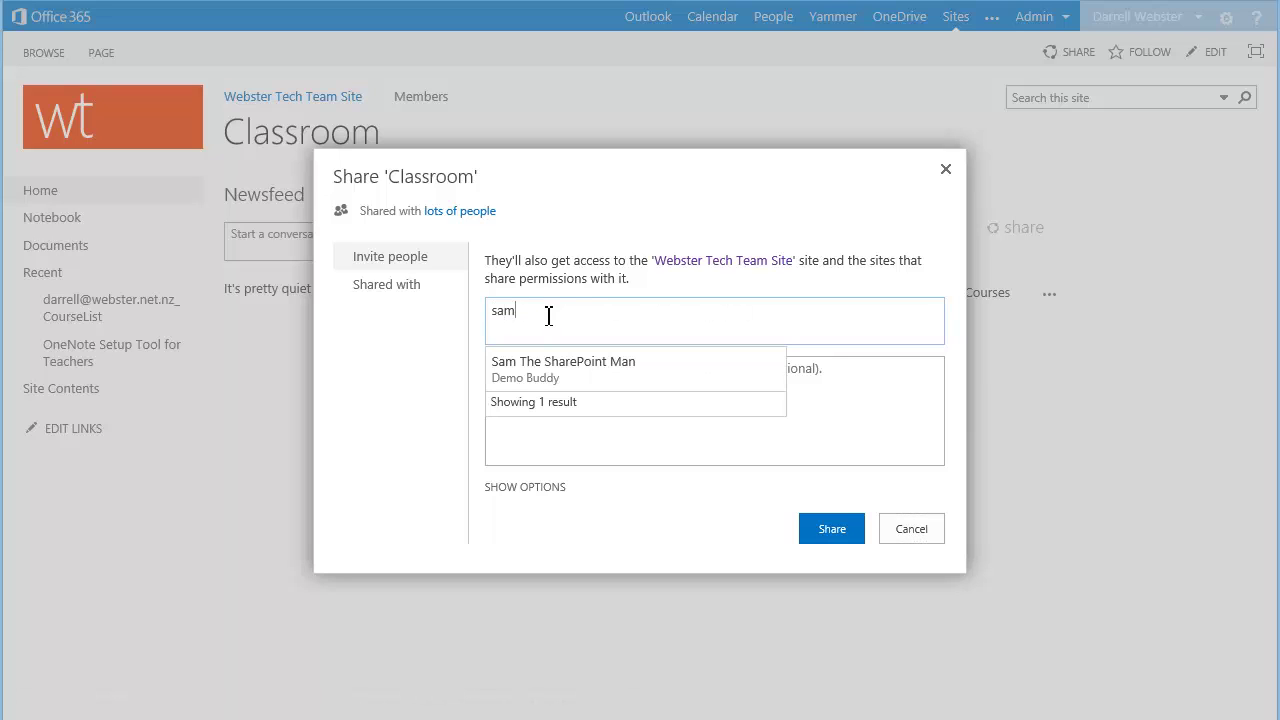
pyautogui.click(551, 370)
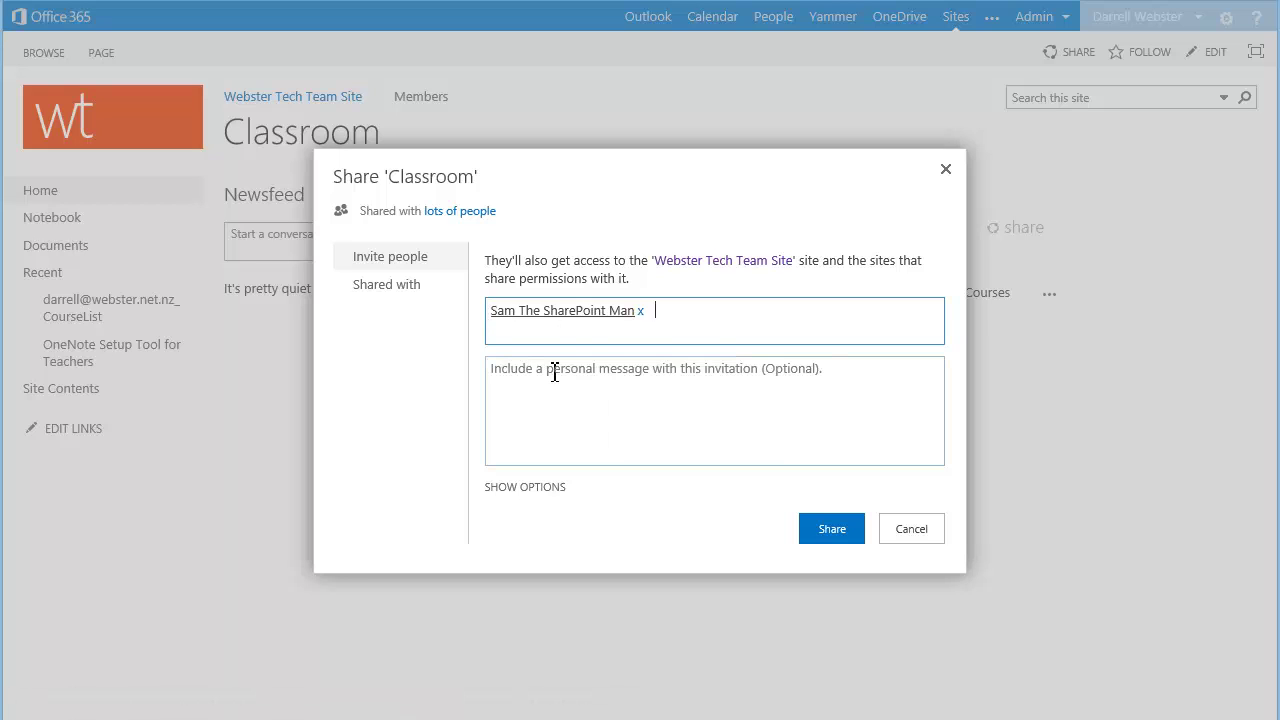
pyautogui.click(536, 488)
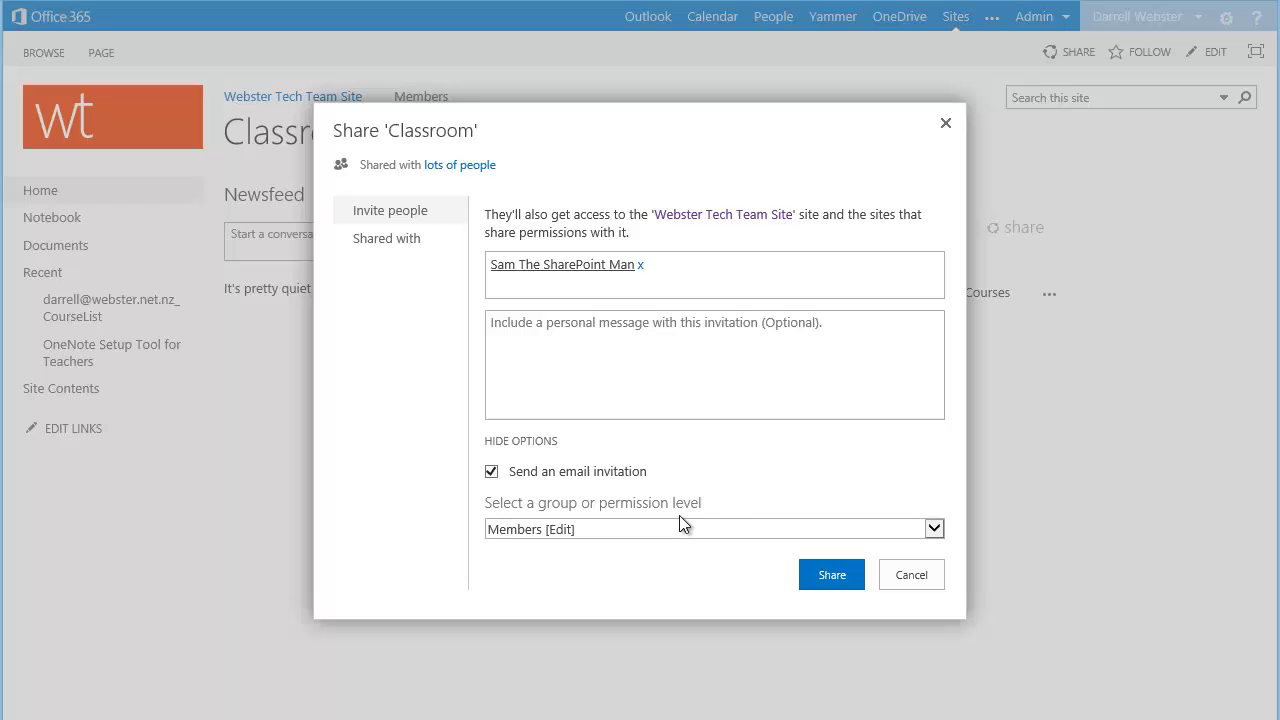
pyautogui.click(834, 588)
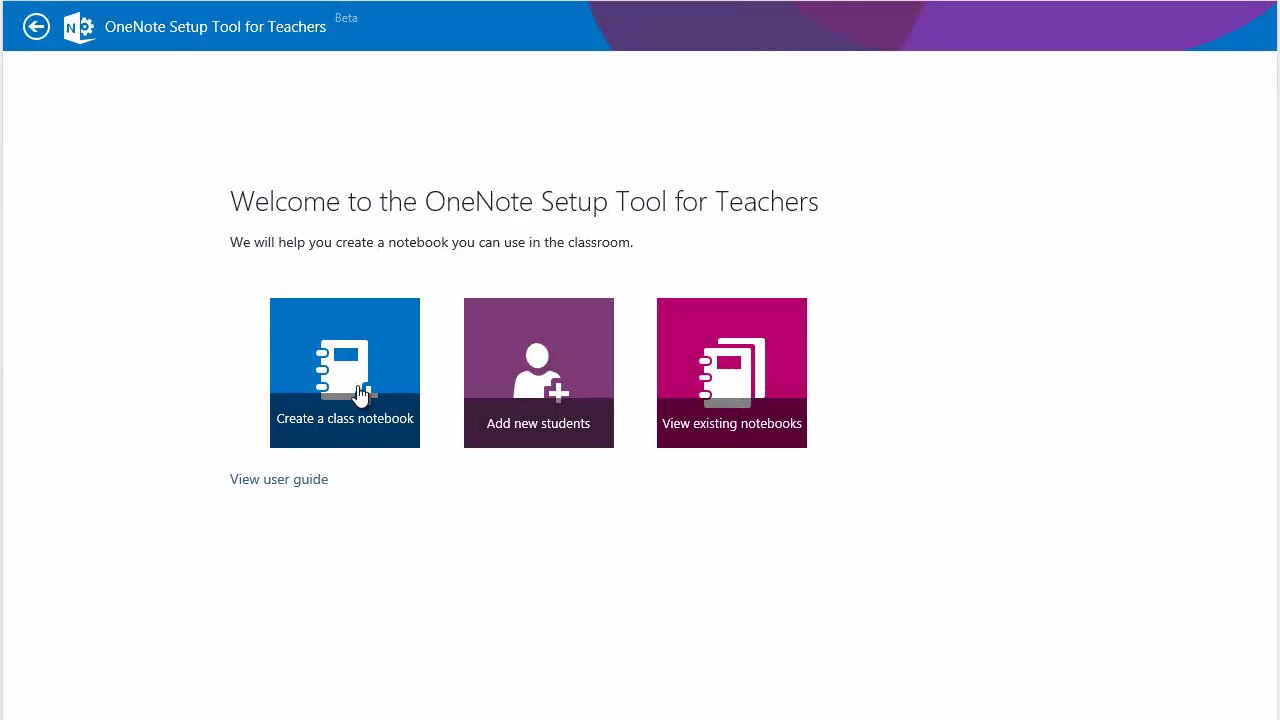
# - Start a new class notebook named English and accept the default section groups in the notebook overview
pyautogui.click(473, 277)
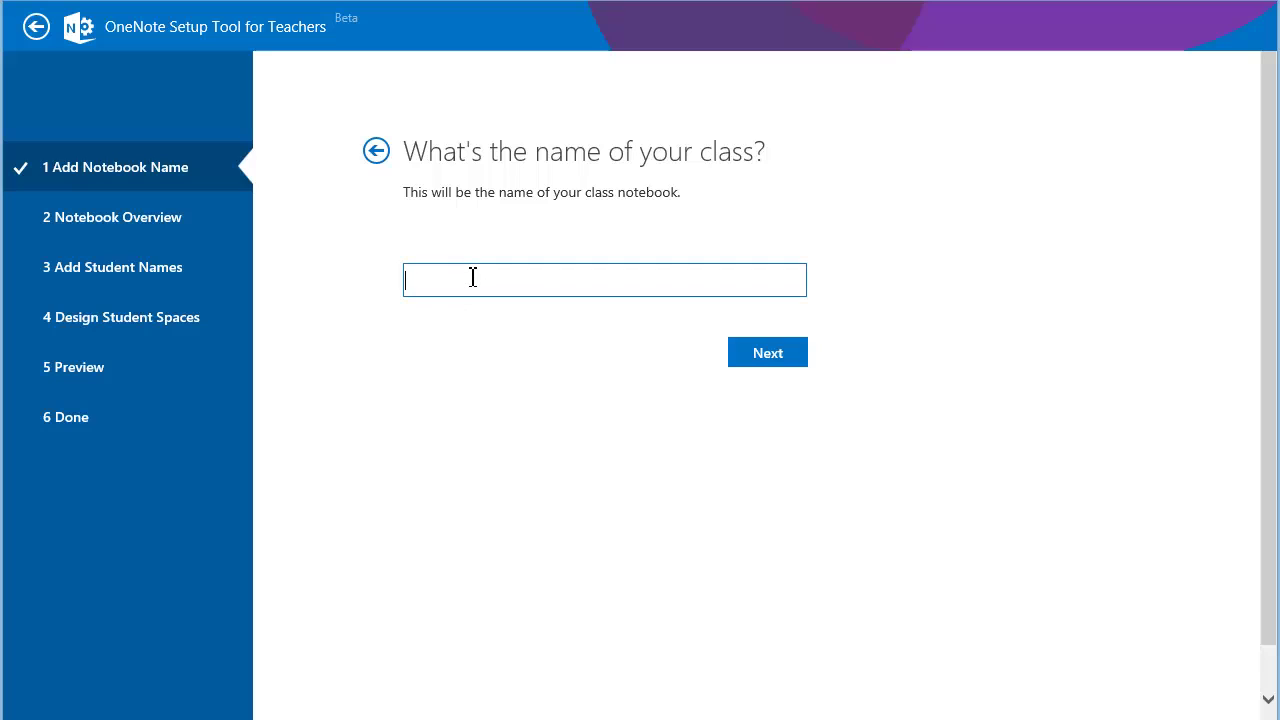
pyautogui.write('English')
pyautogui.click(762, 357)
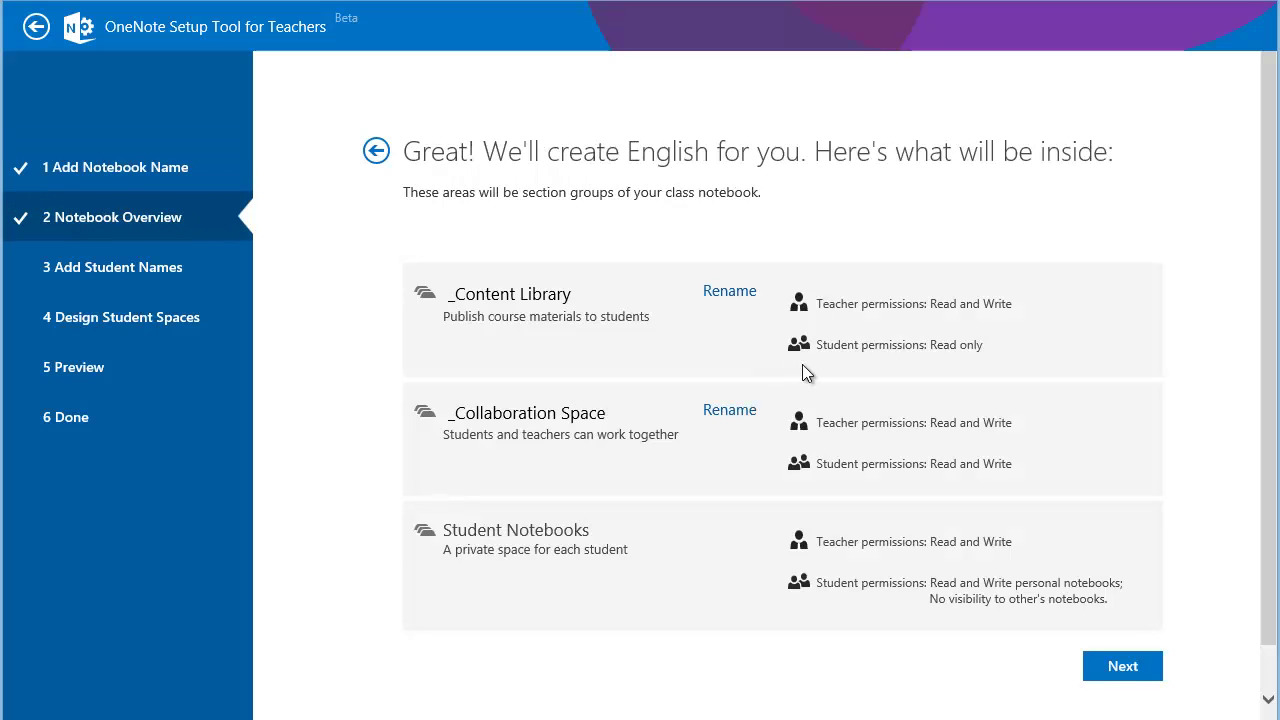
pyautogui.click(1123, 668)
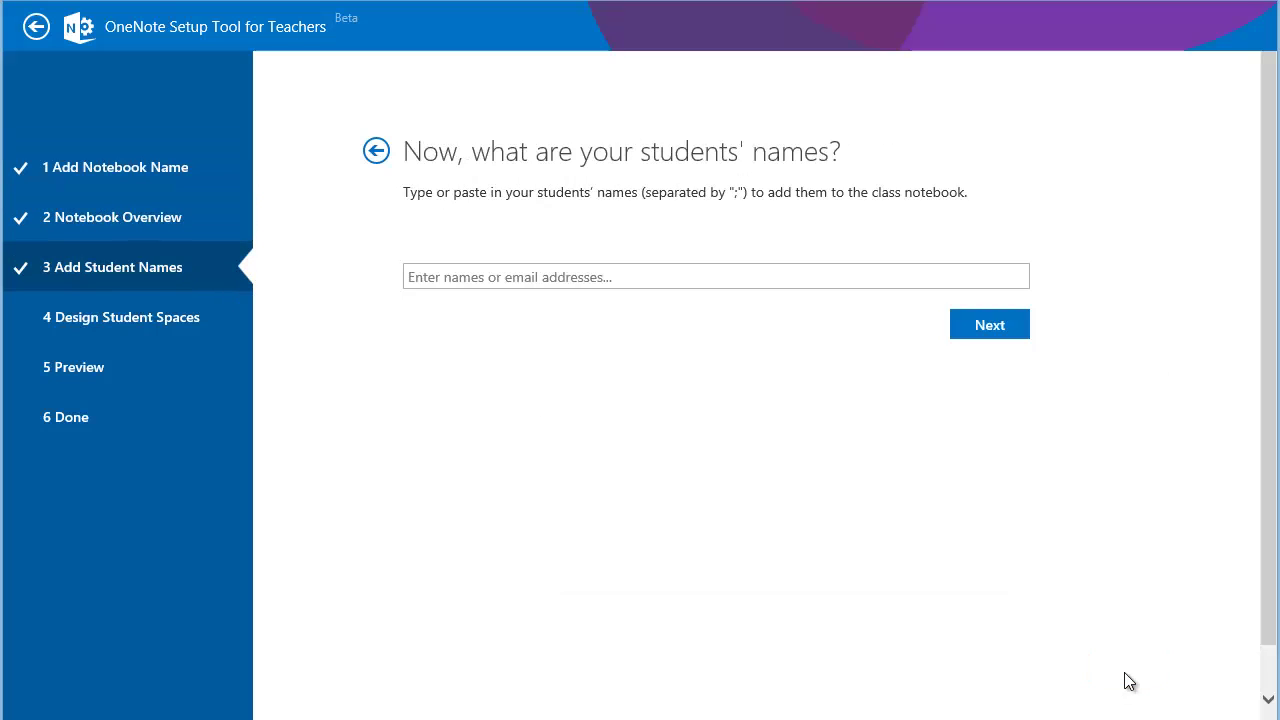
# - Add the demo student to the class notebook by name and continue to the design of the student spaces
pyautogui.click(450, 278)
pyautogui.write('sam')
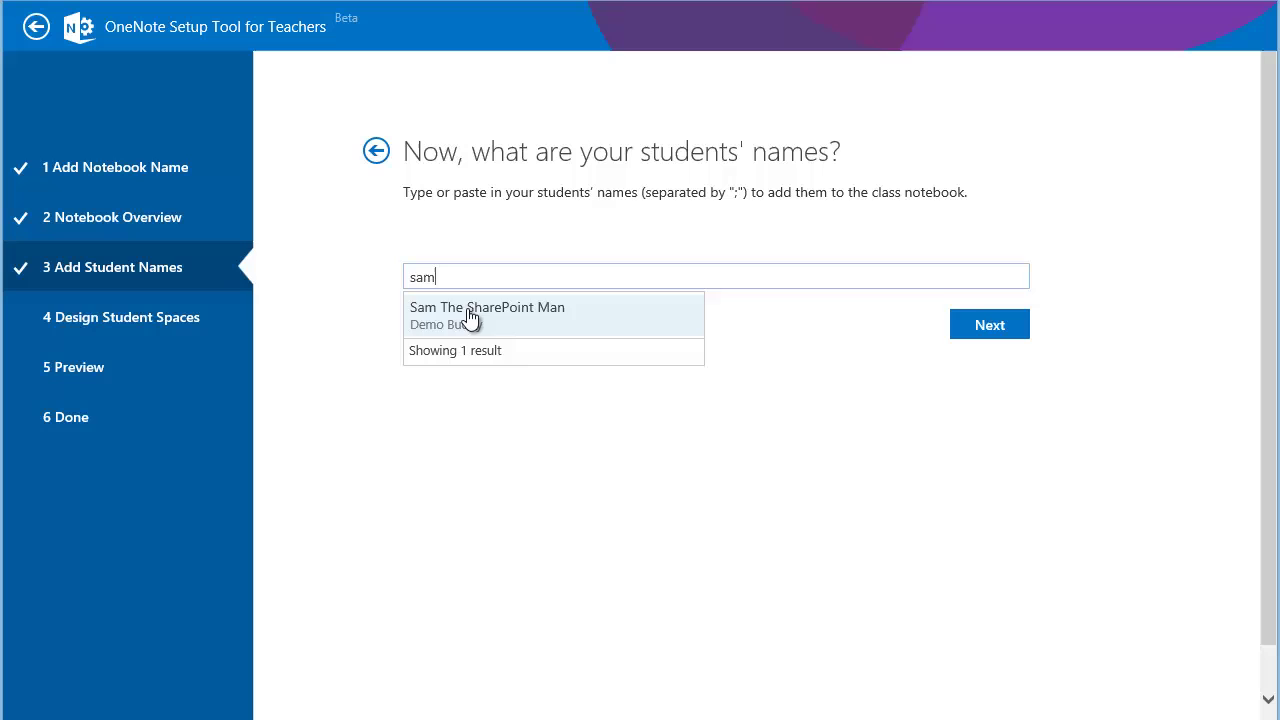
pyautogui.click(473, 318)
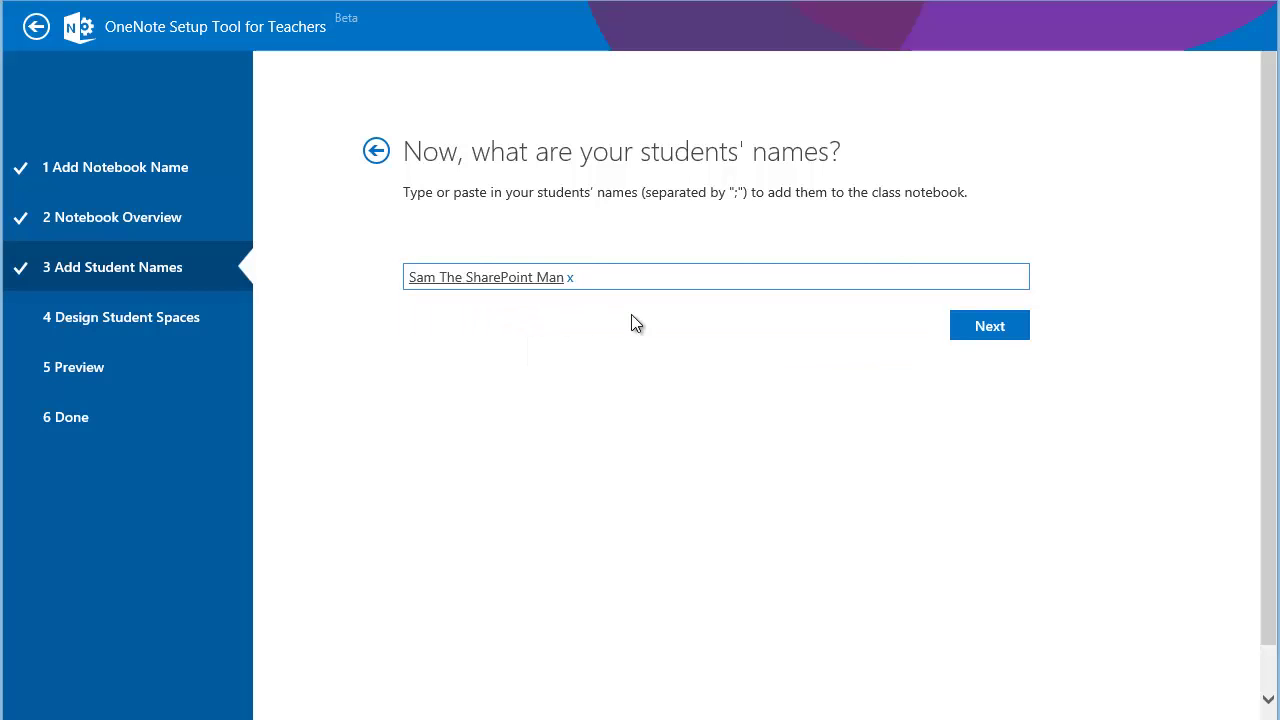
pyautogui.click(997, 327)
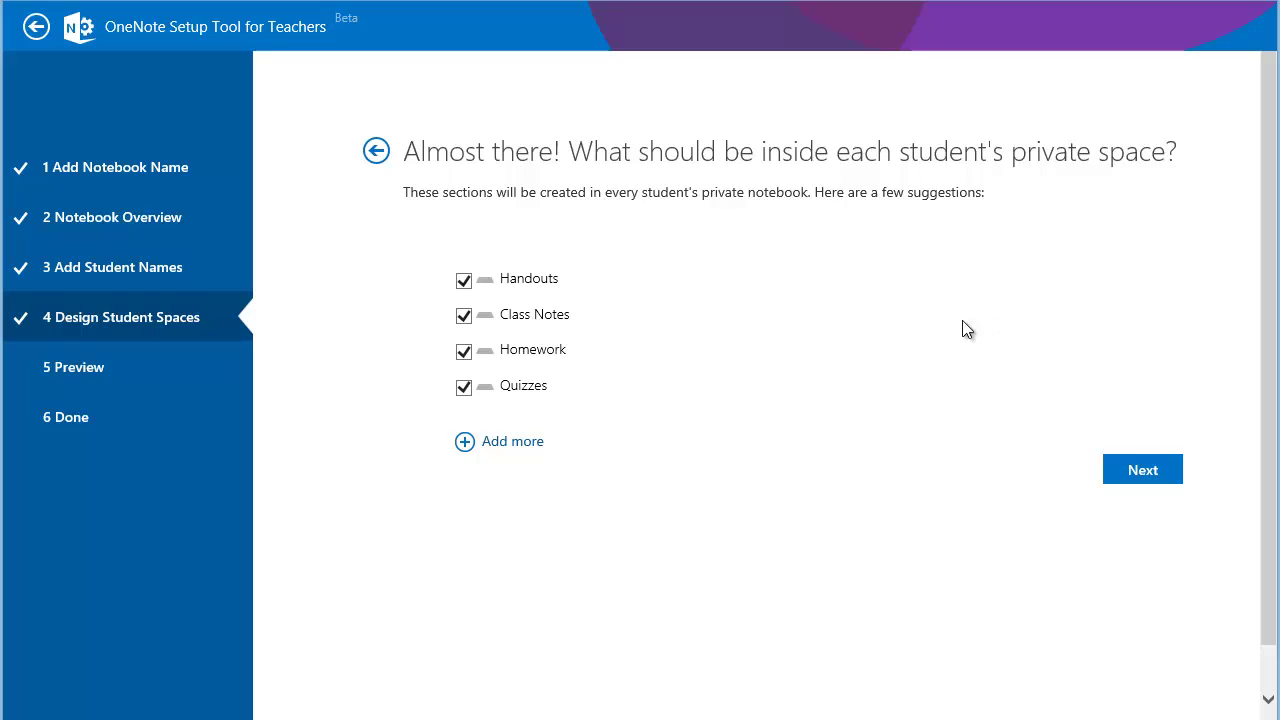
# - Add the sections Ideas and MindMap to each student's private space and create the class notebook from the preview
pyautogui.click(519, 442)
pyautogui.write('Ideas')
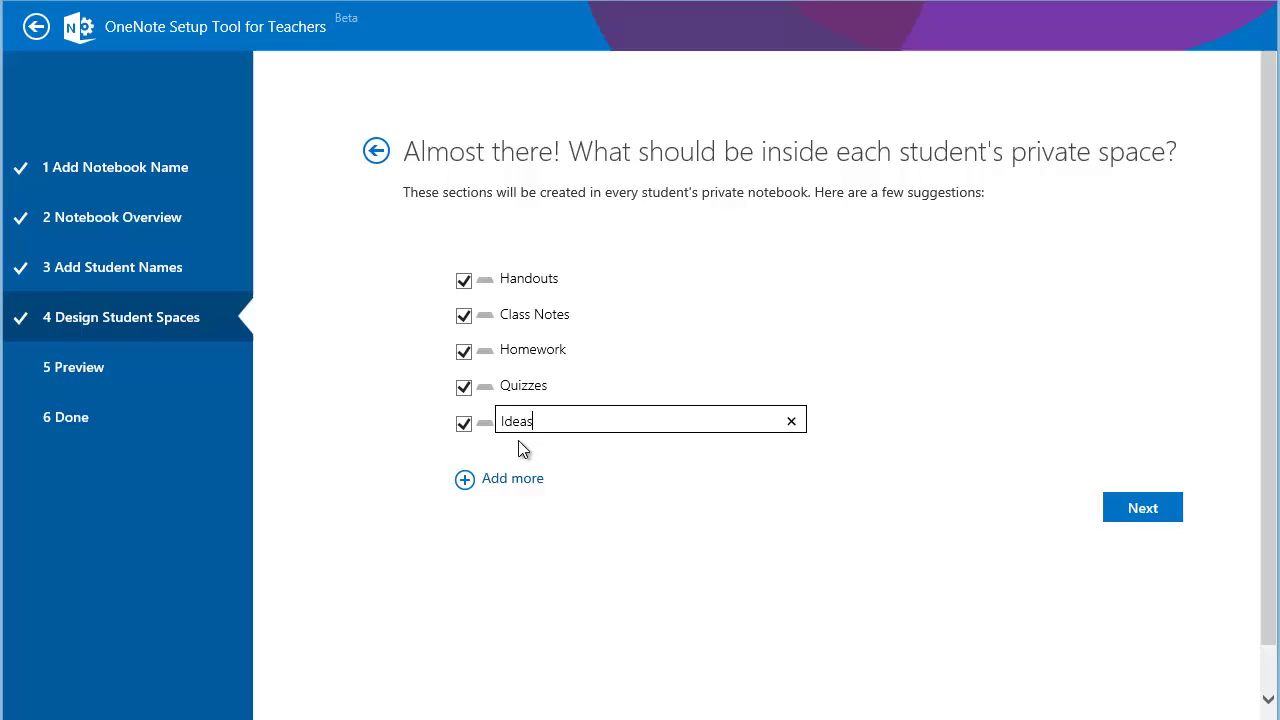
pyautogui.click(524, 480)
pyautogui.write('MindMap')
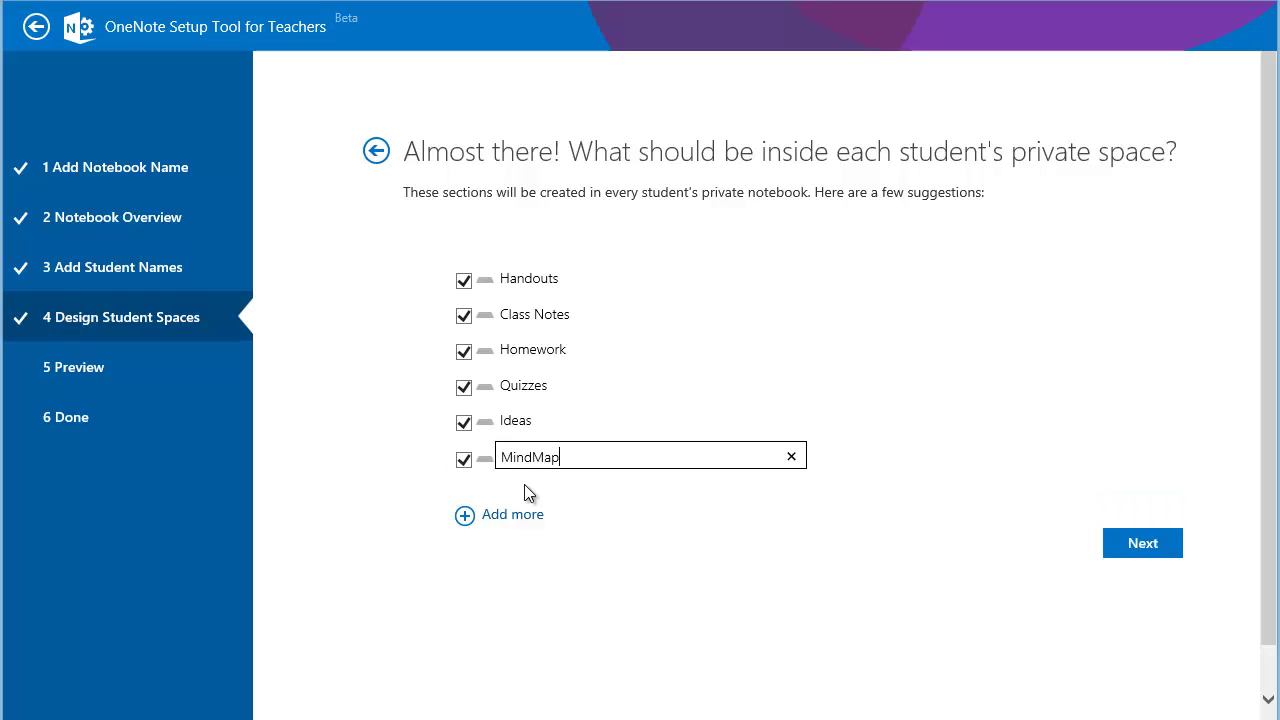
pyautogui.click(1164, 552)
pyautogui.click(1143, 541)
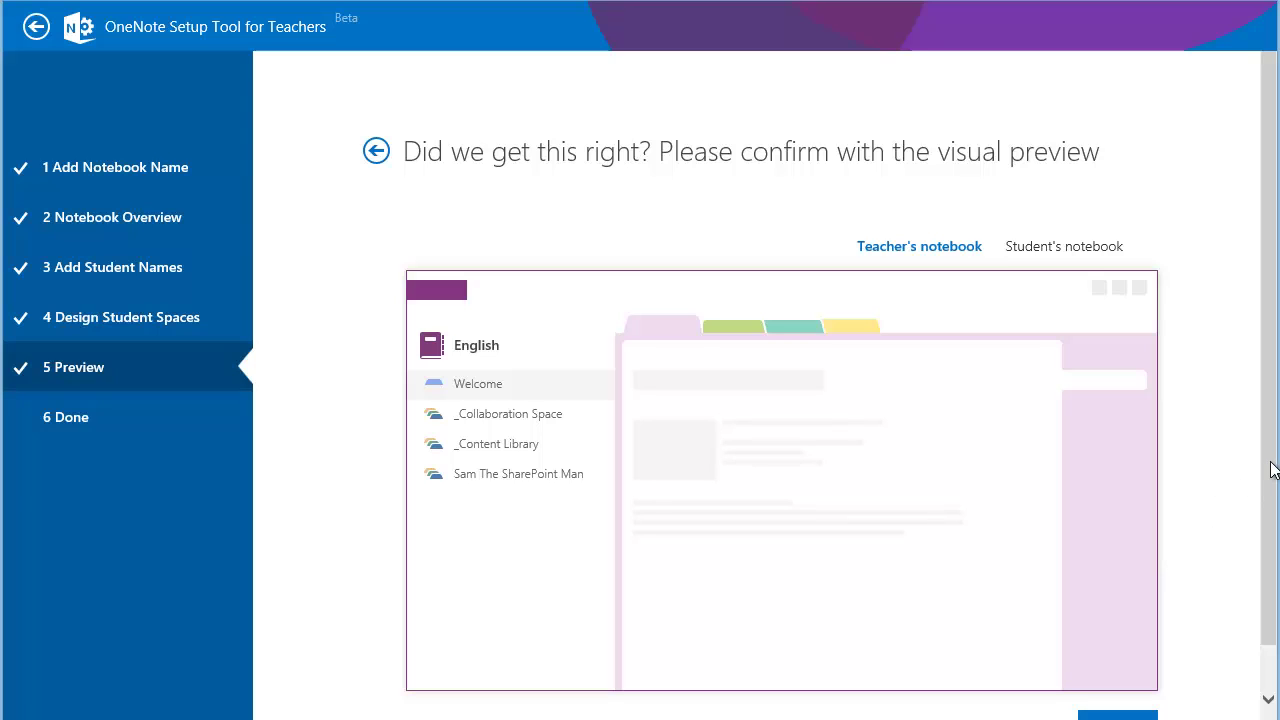
pyautogui.scroll(-1, 1274, 474)
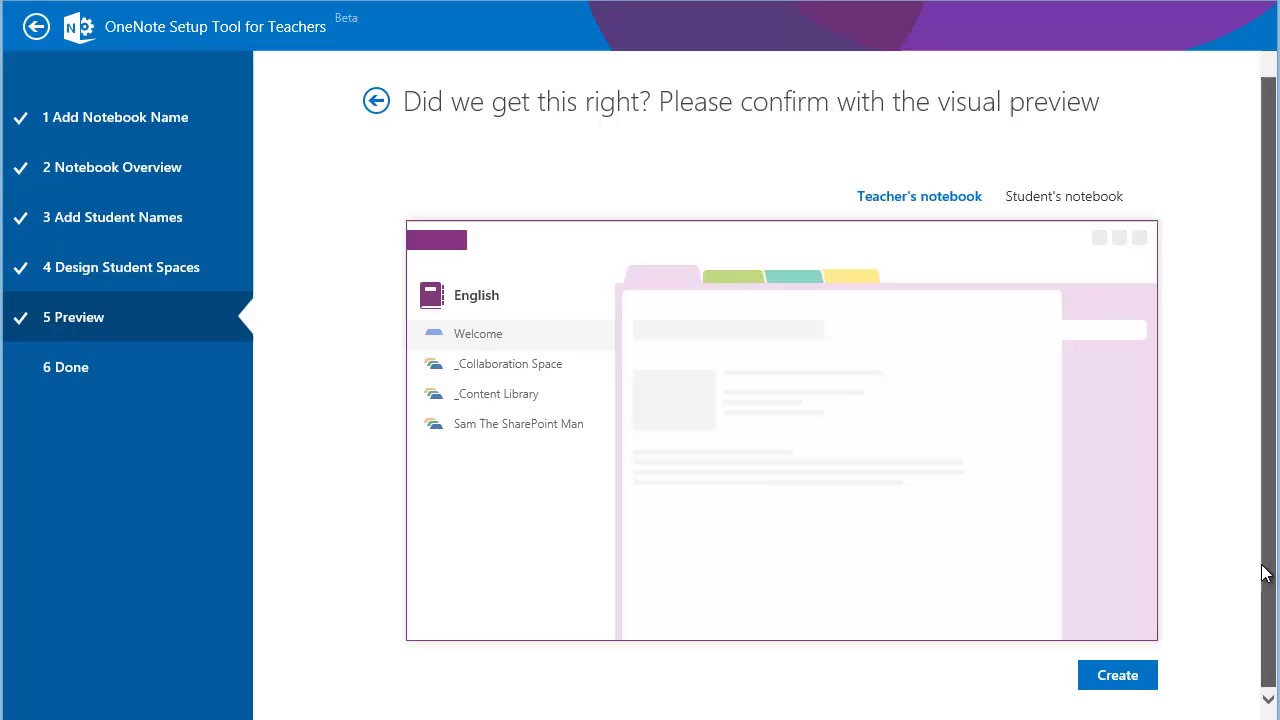
pyautogui.click(1118, 676)
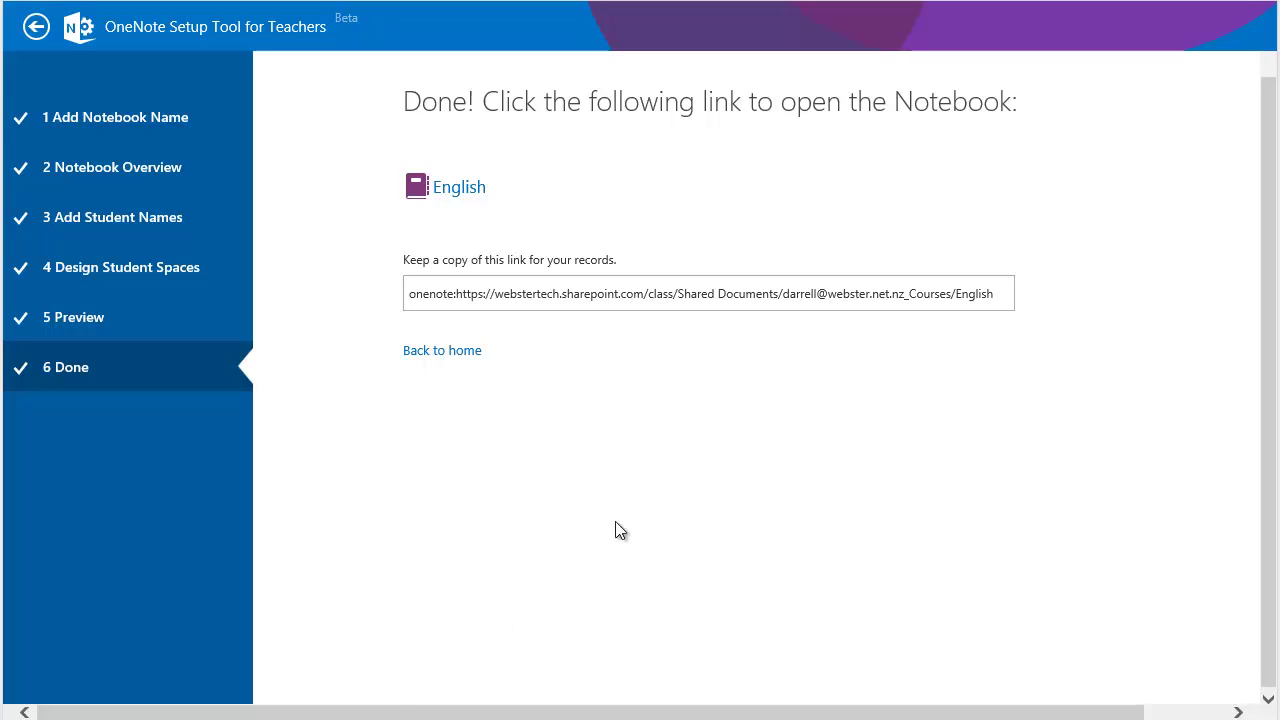
# - Select the English notebook's link text and open the notebook in OneNote desktop, allowing the website to launch the program
pyautogui.click(999, 293)
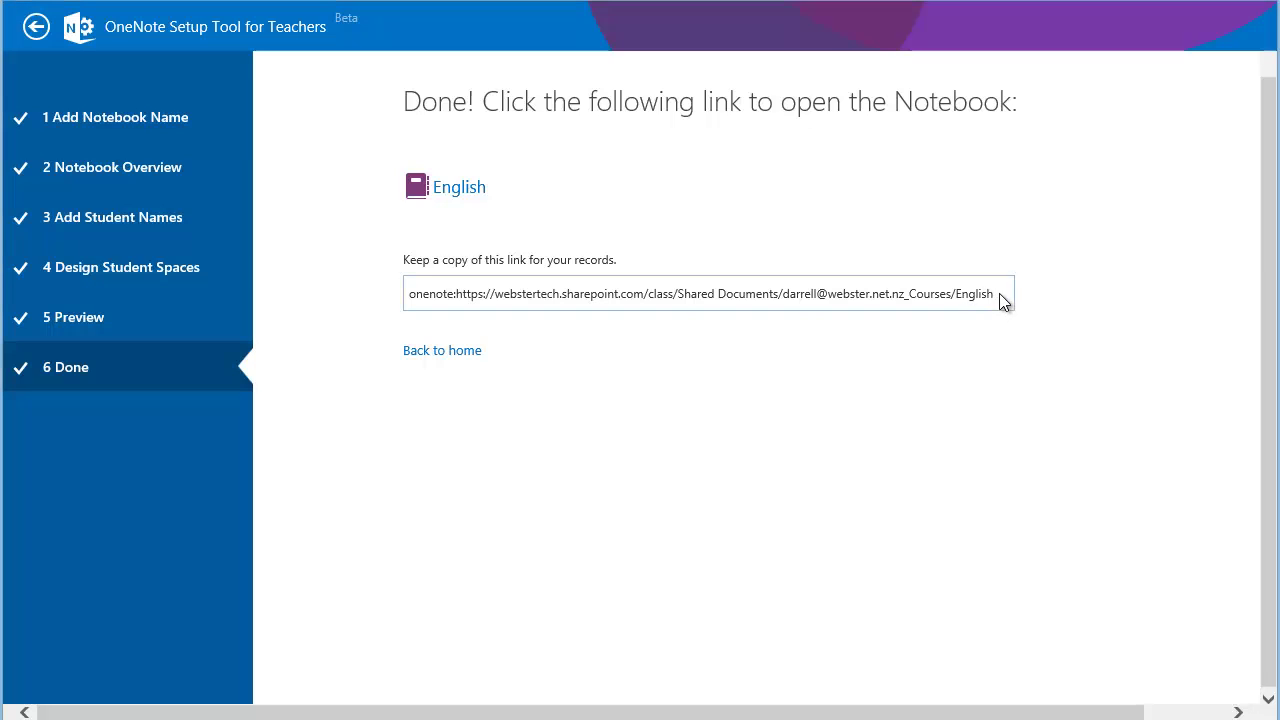
pyautogui.moveTo(999, 293); pyautogui.dragTo(394, 337)
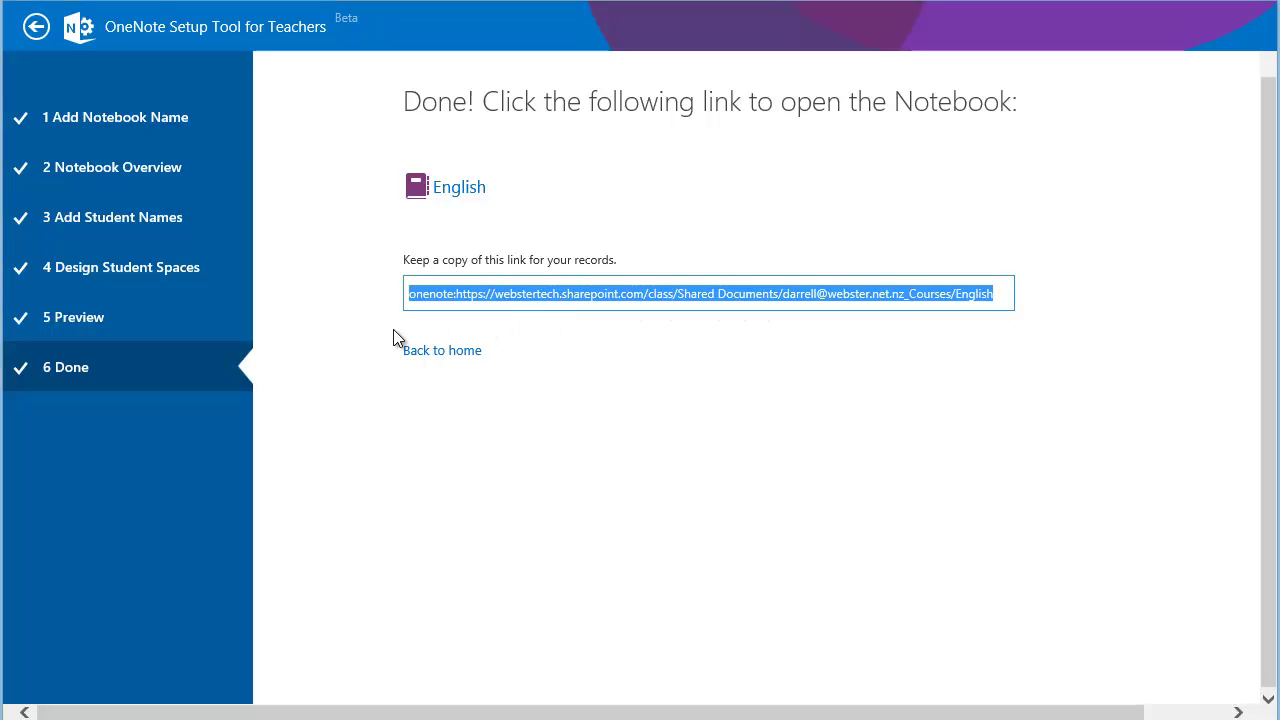
pyautogui.rightClick(463, 194)
pyautogui.click(382, 235)
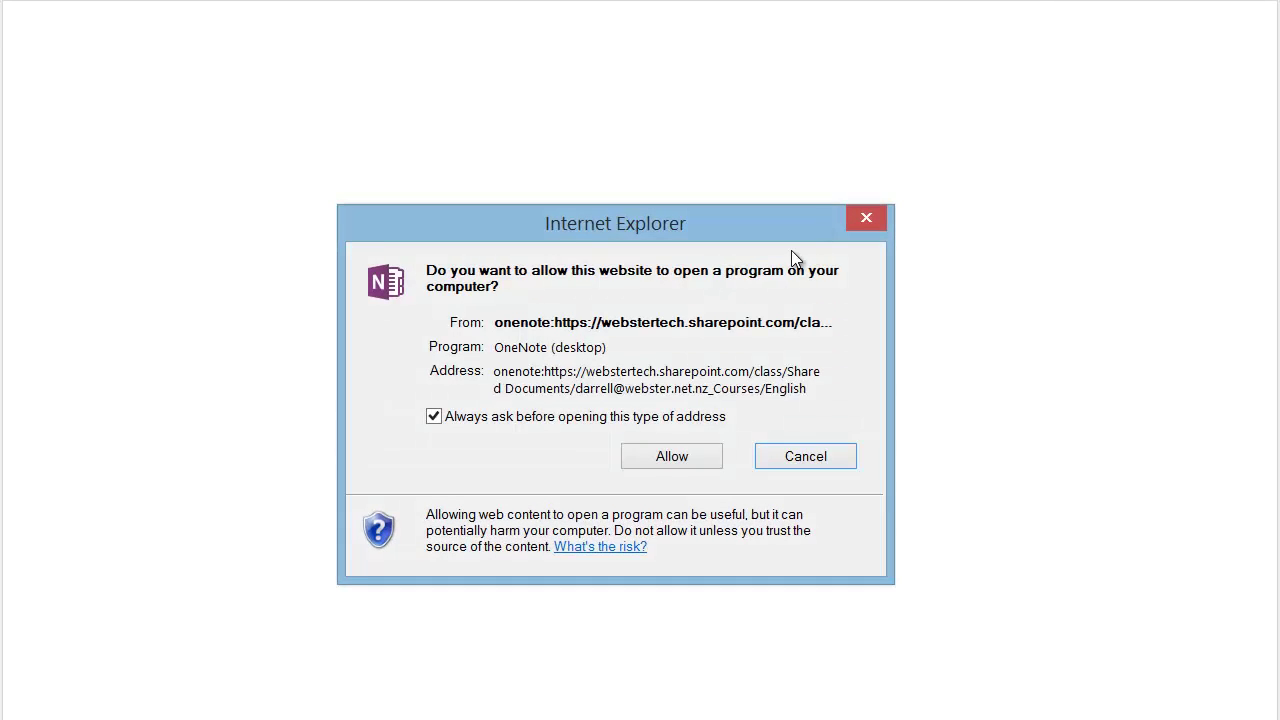
pyautogui.click(668, 455)
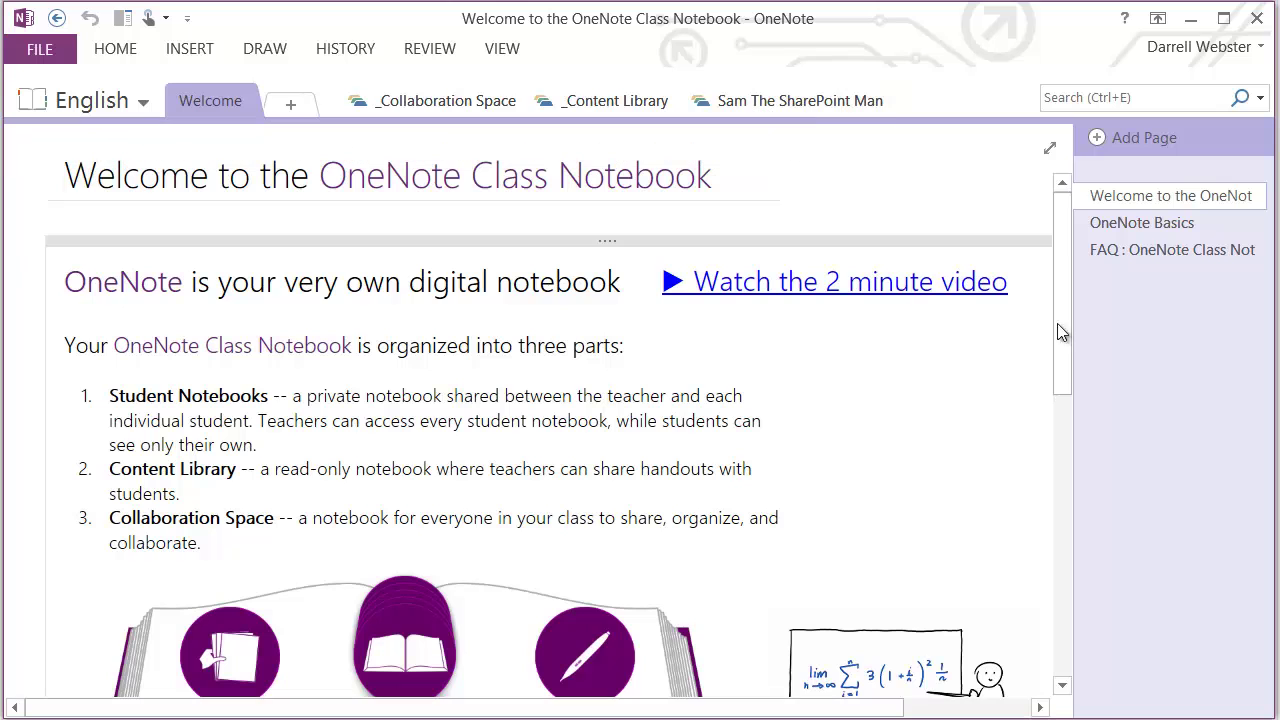
# - Read through the notebook's Welcome page to its end, including in full-page view, and return to the normal view
pyautogui.moveTo(1070, 310); pyautogui.dragTo(1059, 370)
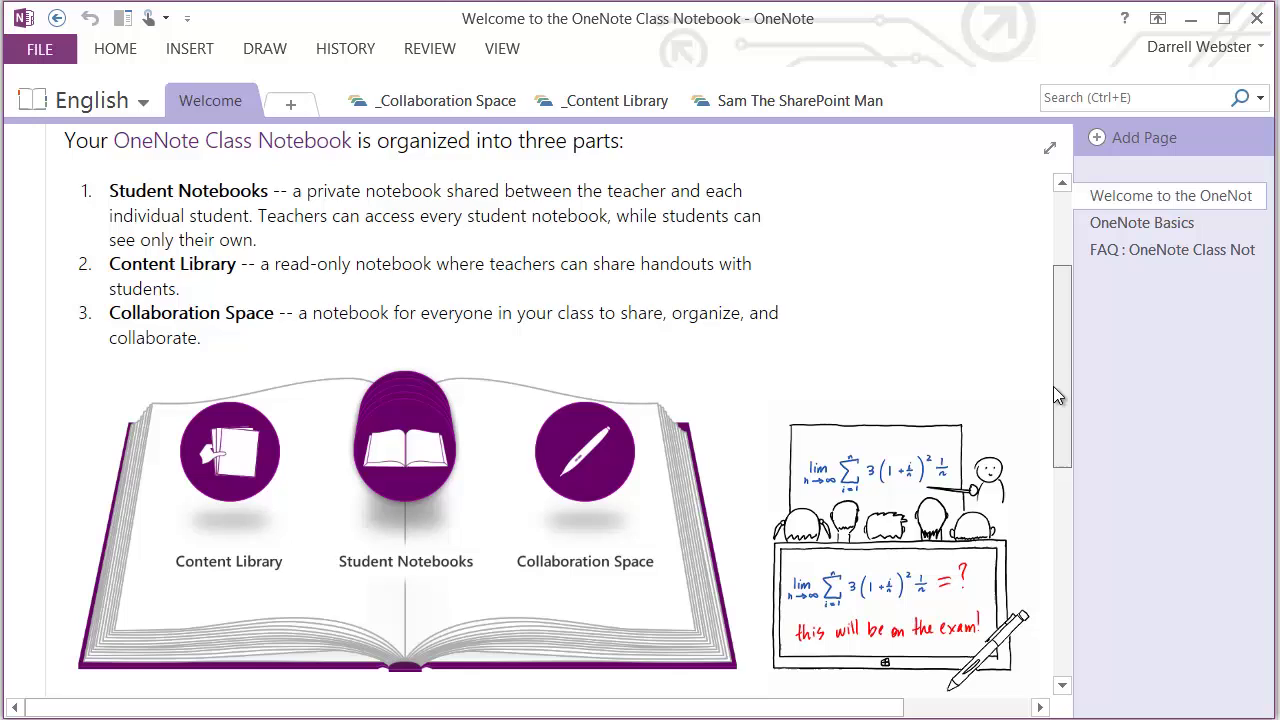
pyautogui.moveTo(1053, 386); pyautogui.dragTo(1051, 609)
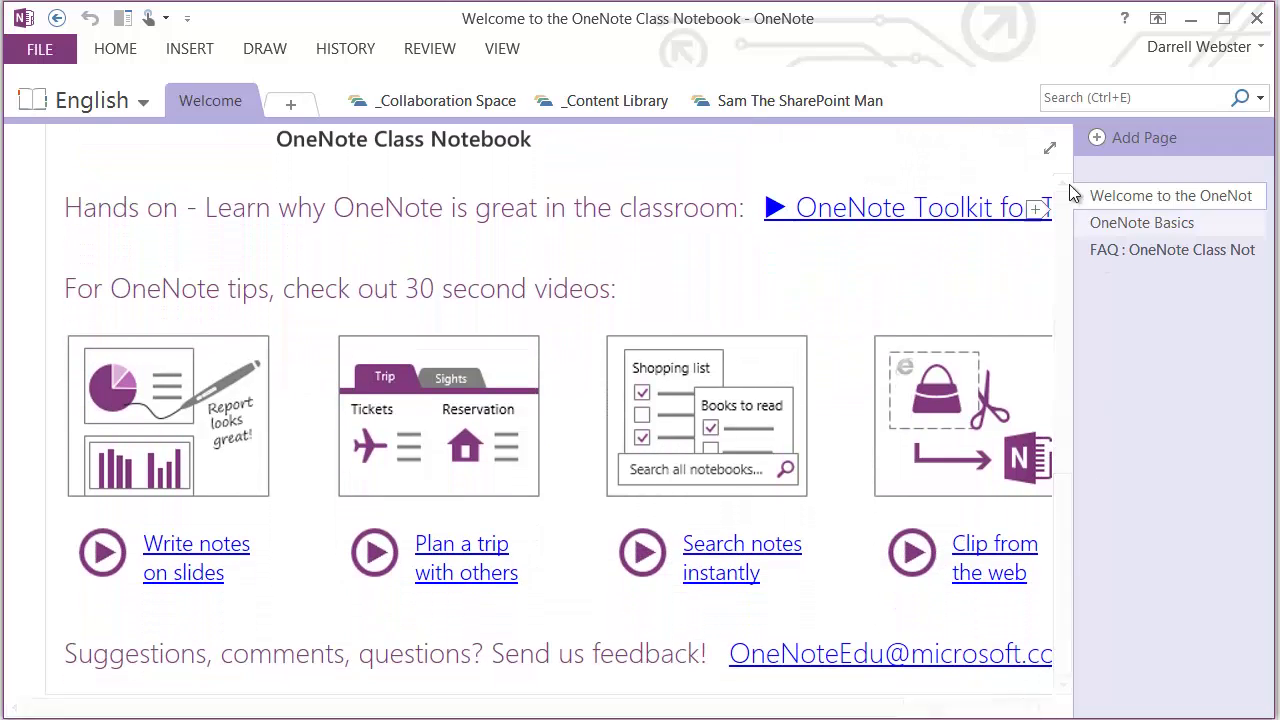
pyautogui.click(1050, 148)
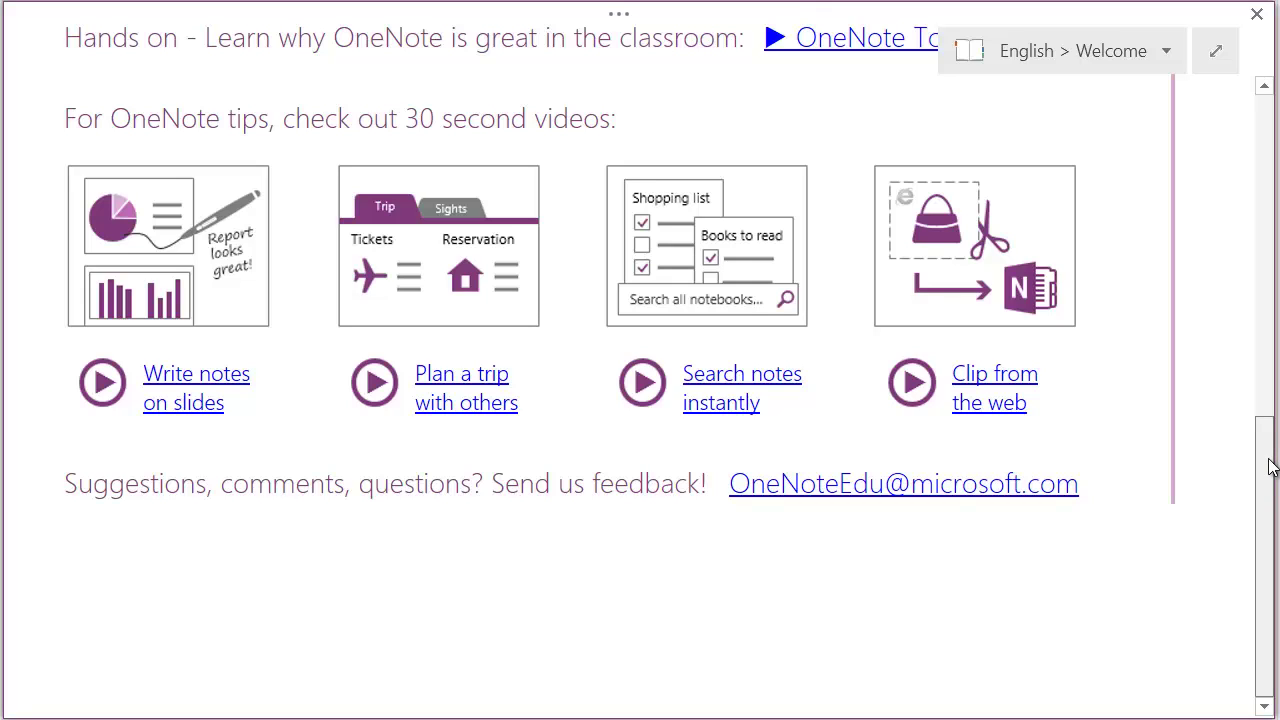
pyautogui.moveTo(1270, 467); pyautogui.dragTo(1216, 97)
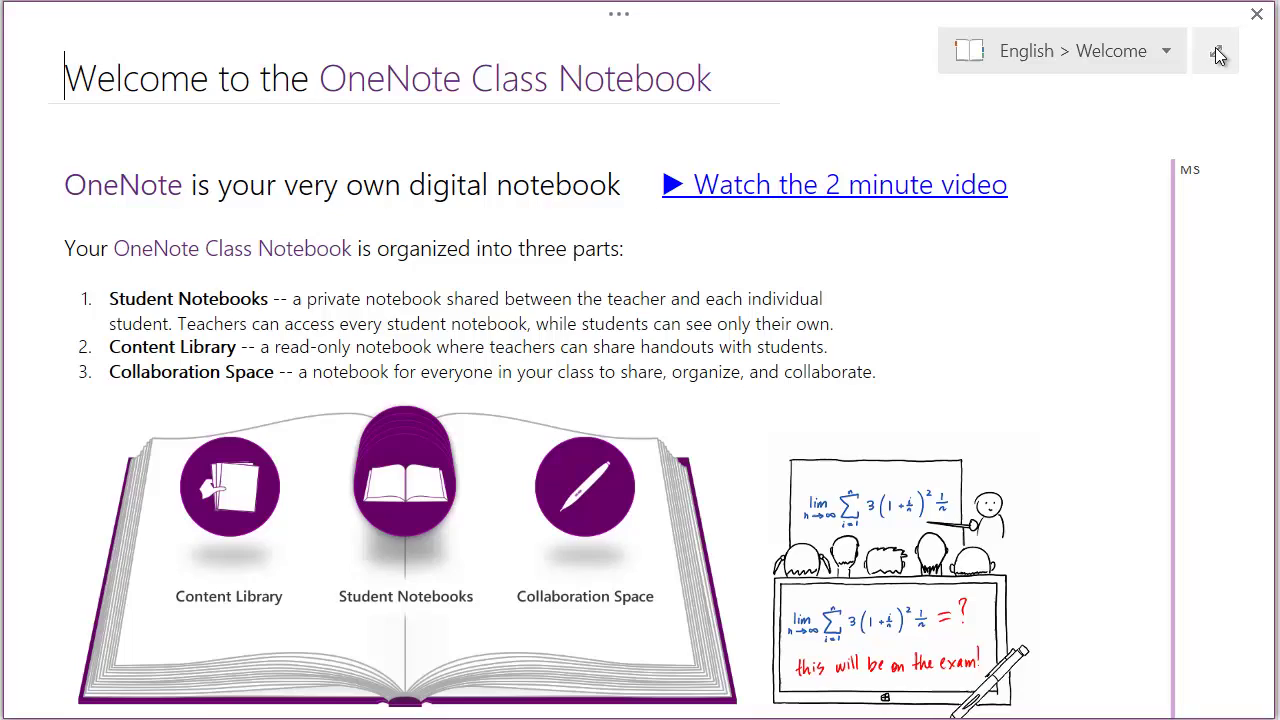
pyautogui.click(1216, 51)
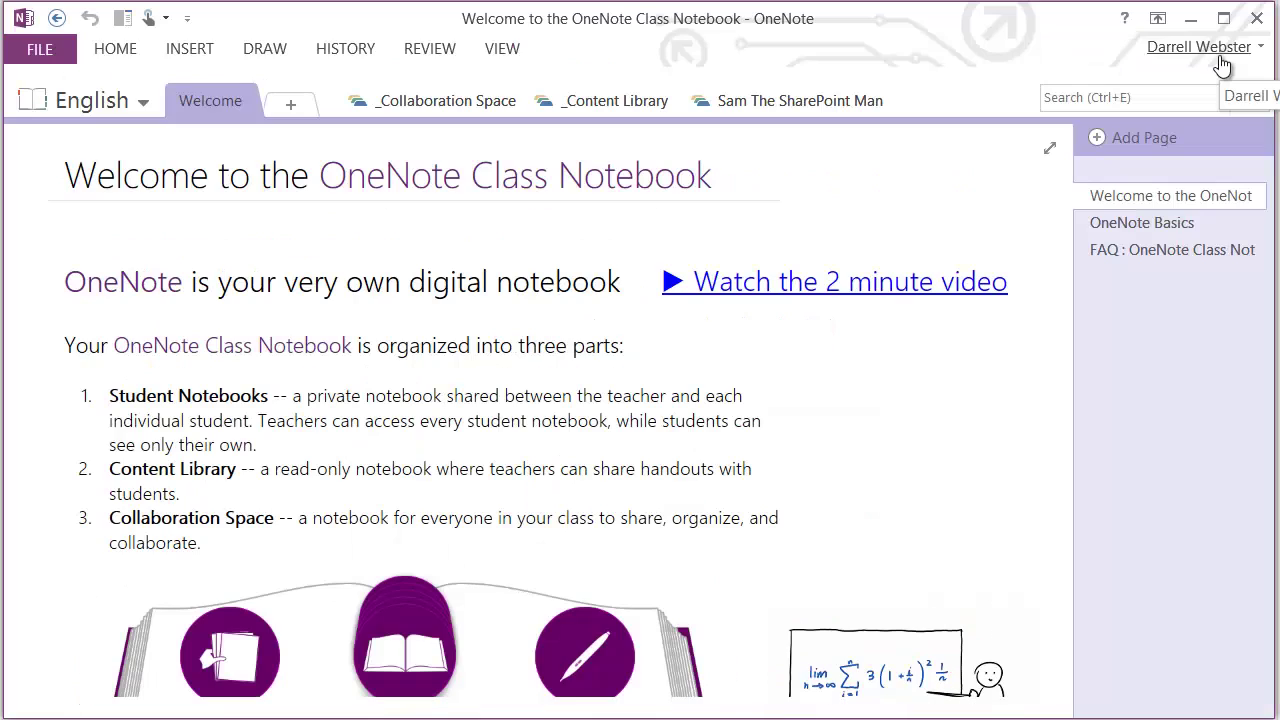
# - Open the _Collaboration Space section group and add a section named Classes
pyautogui.click(454, 106)
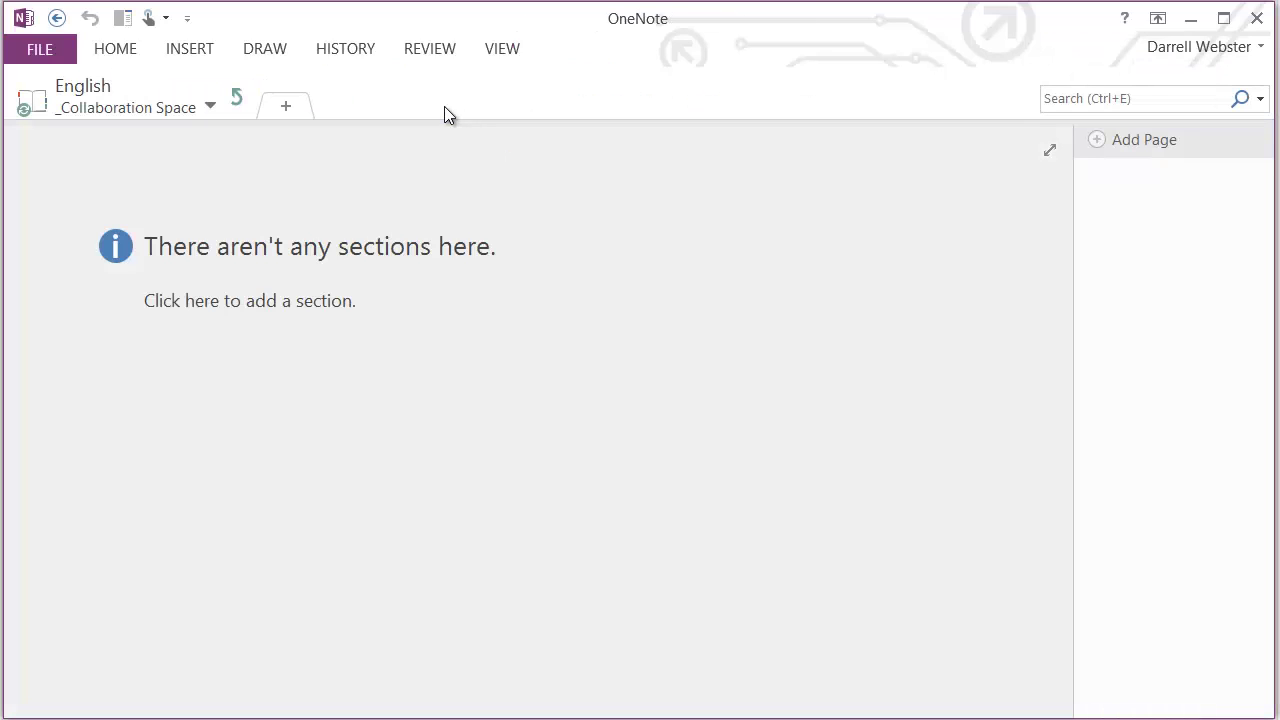
pyautogui.click(285, 104)
pyautogui.write('Classes')
pyautogui.press('Return')
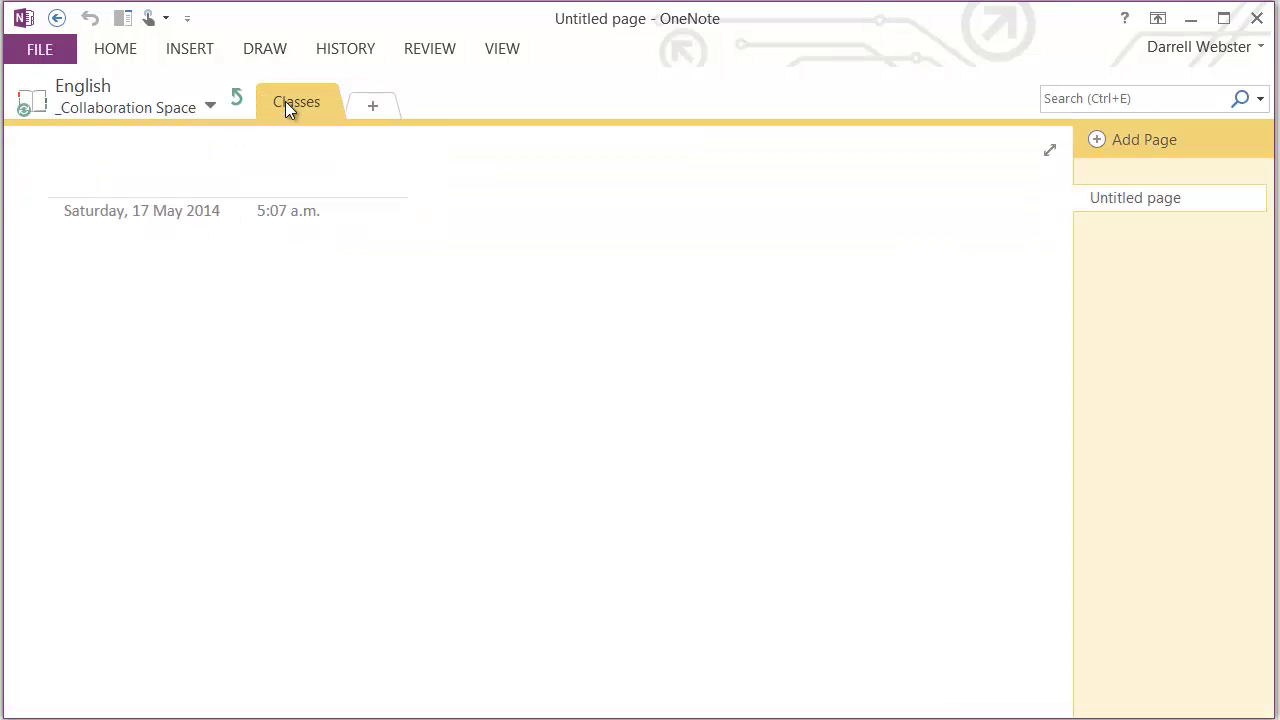
# - Title the first page of the Classes section "Mon P4 19 May"
pyautogui.click(183, 179)
pyautogui.write('Mon P')
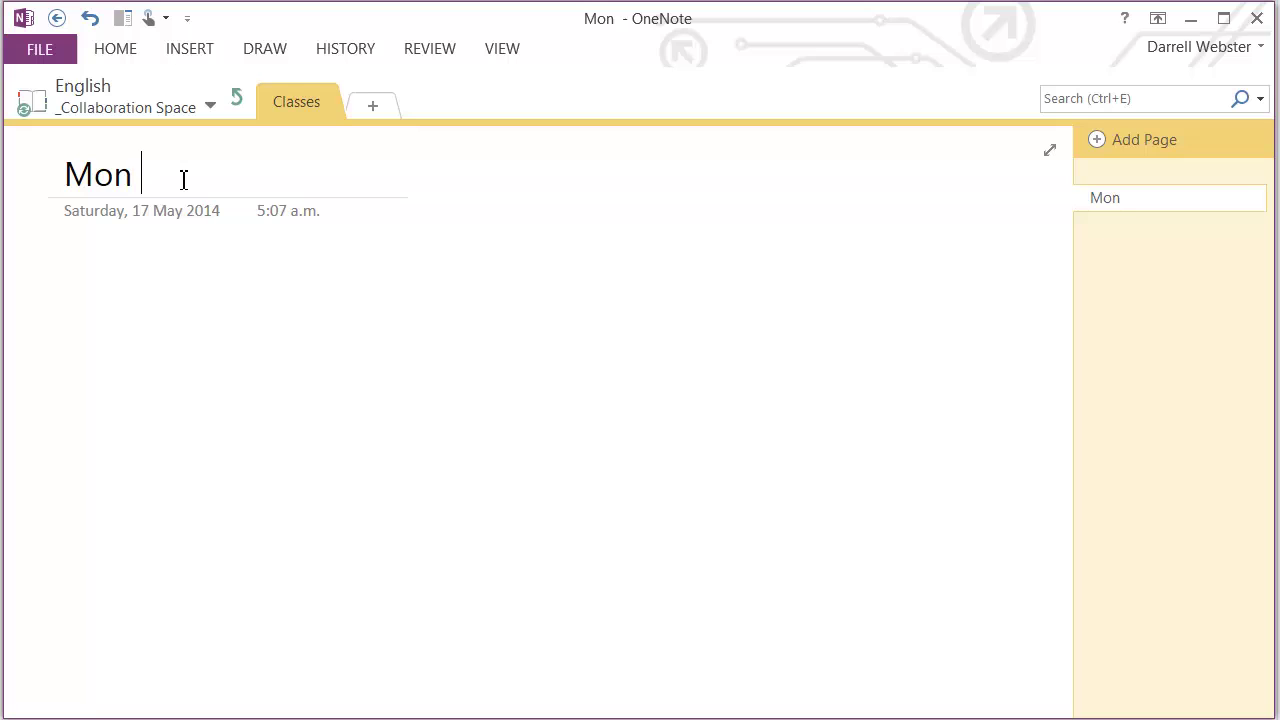
pyautogui.write('4')
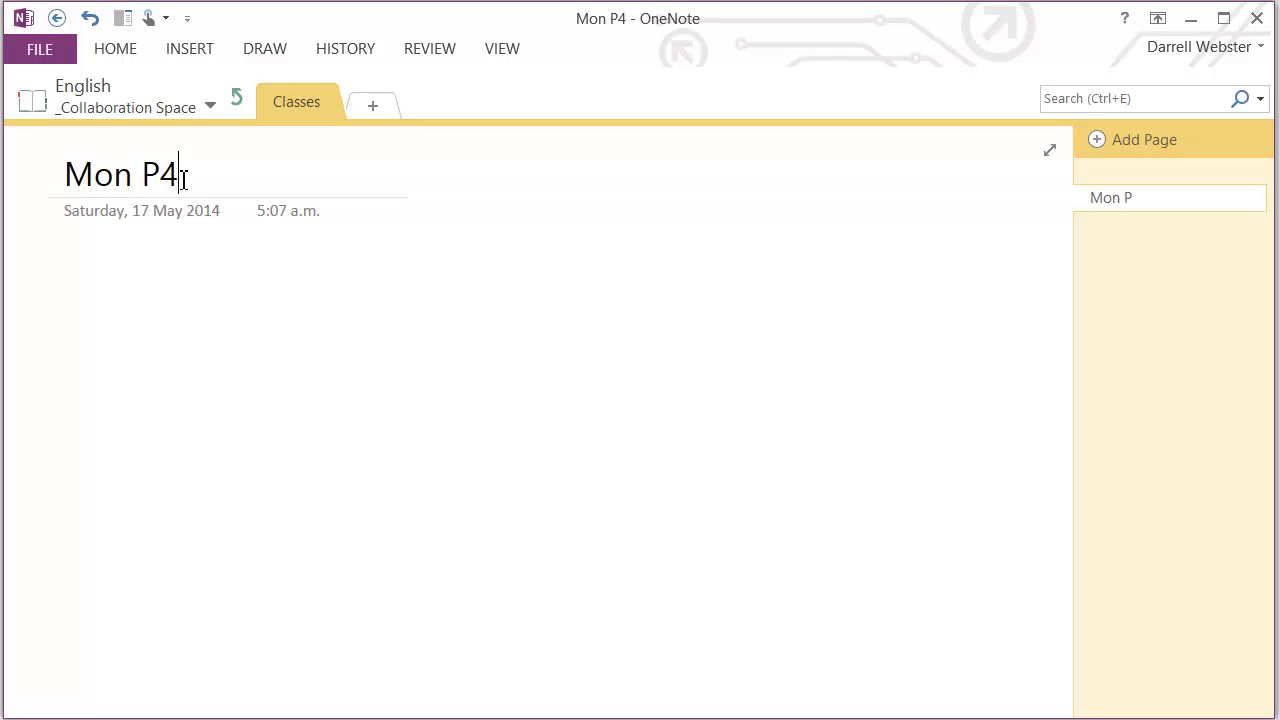
pyautogui.write(' 19 May')
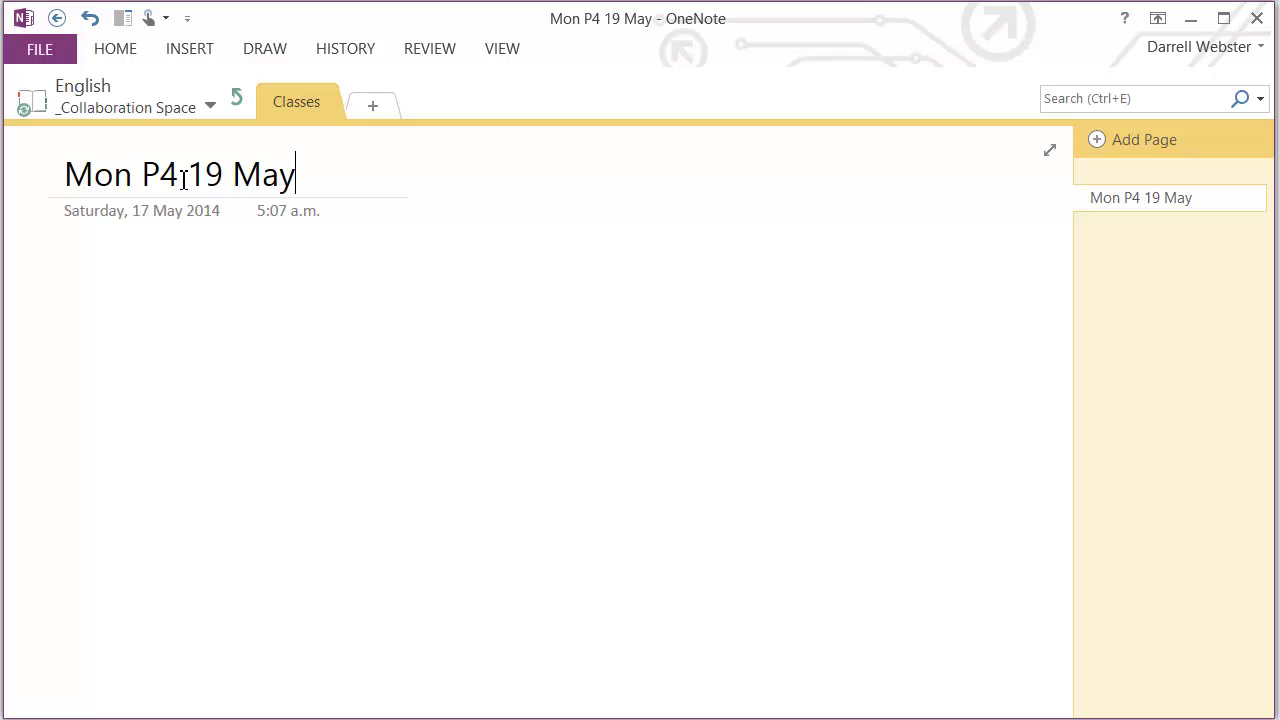
# - Start the page body with the line "Agenda" and format it as Heading 1
pyautogui.press('Return')
pyautogui.write('Agenda')
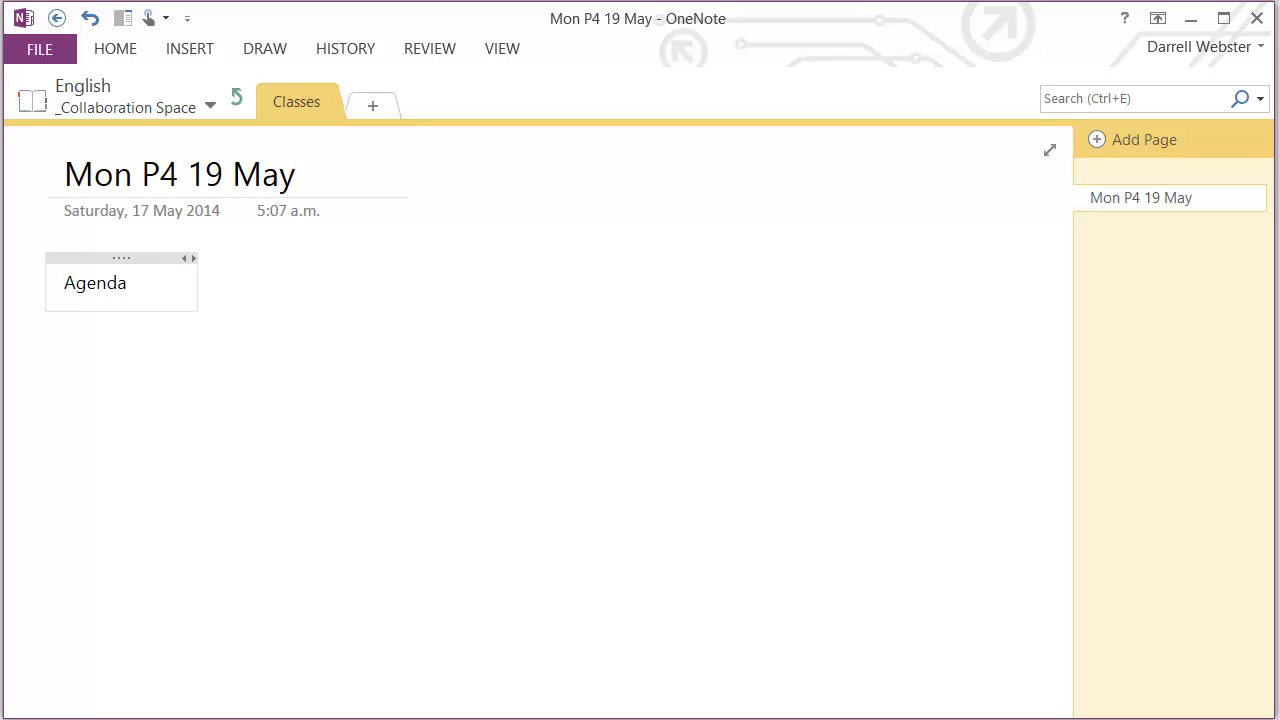
pyautogui.hotkey('ctrl', 'alt', '1')
pyautogui.press('Return')
# - Add to-do checkbox items "Homework - Book report" and "Short Story - The Birds" under the Agenda heading
pyautogui.hotkey('ctrl', '1')
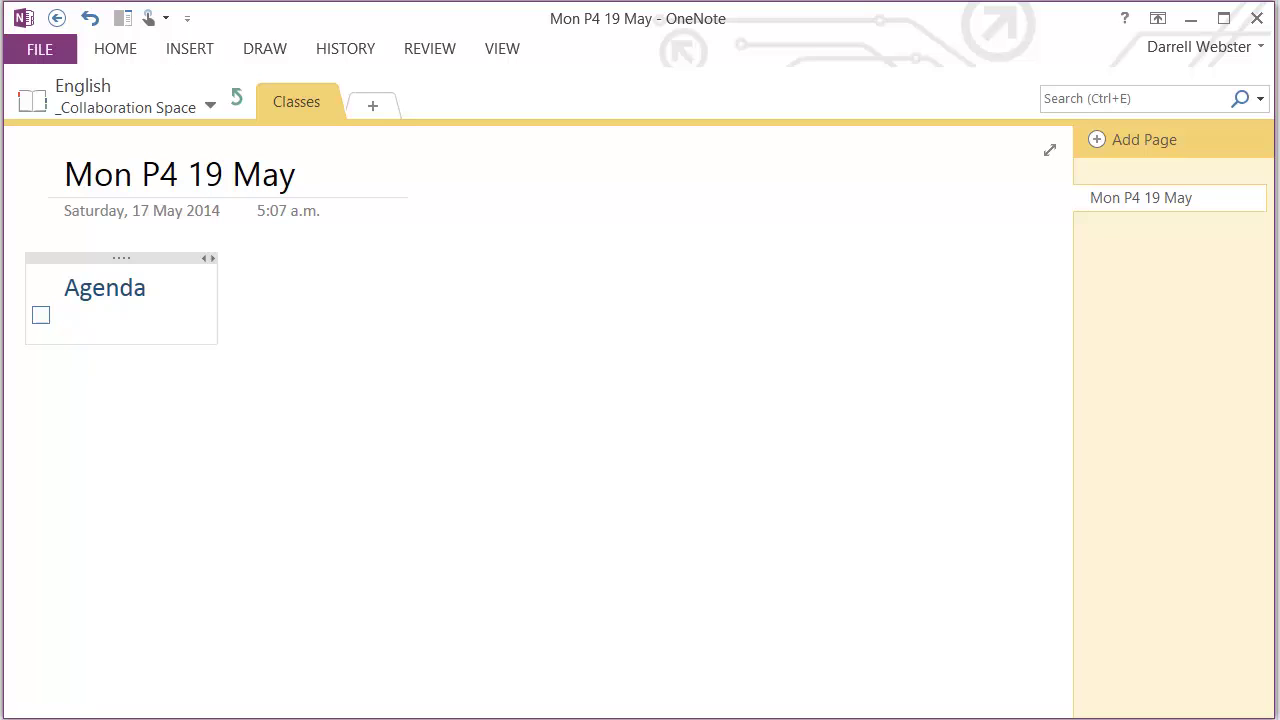
pyautogui.write('Homework -')
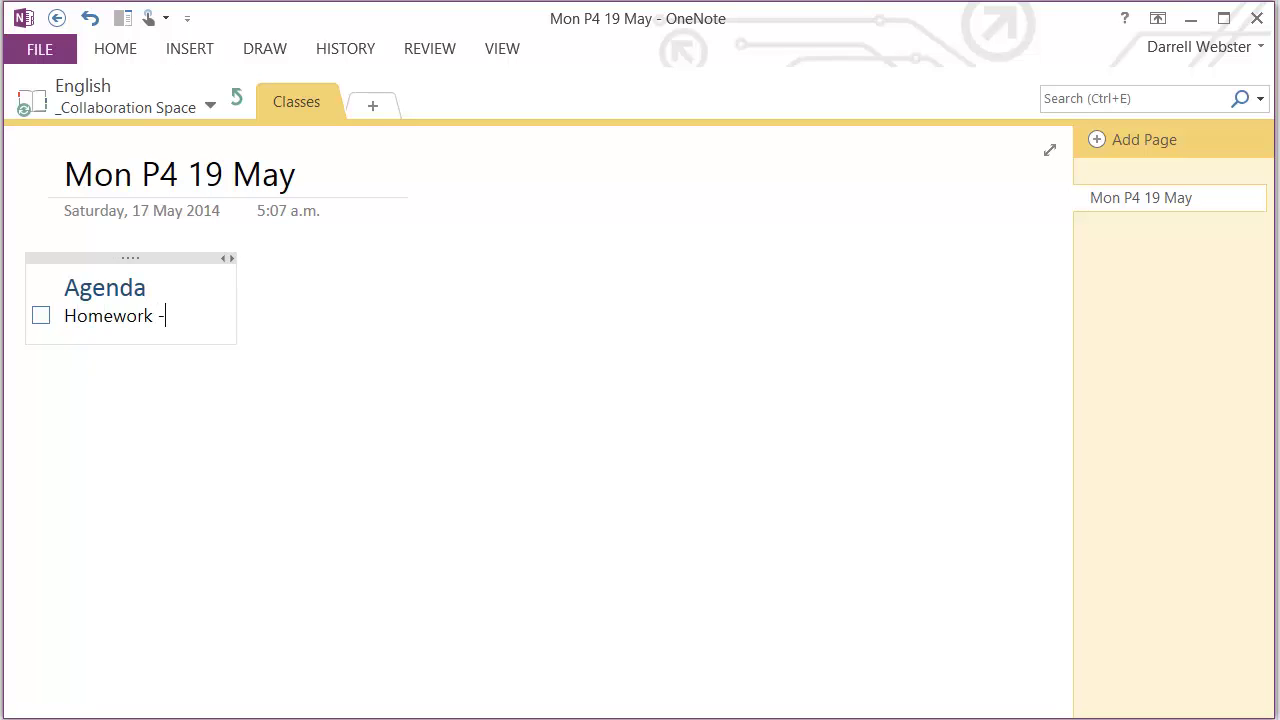
pyautogui.write(' Book reo')
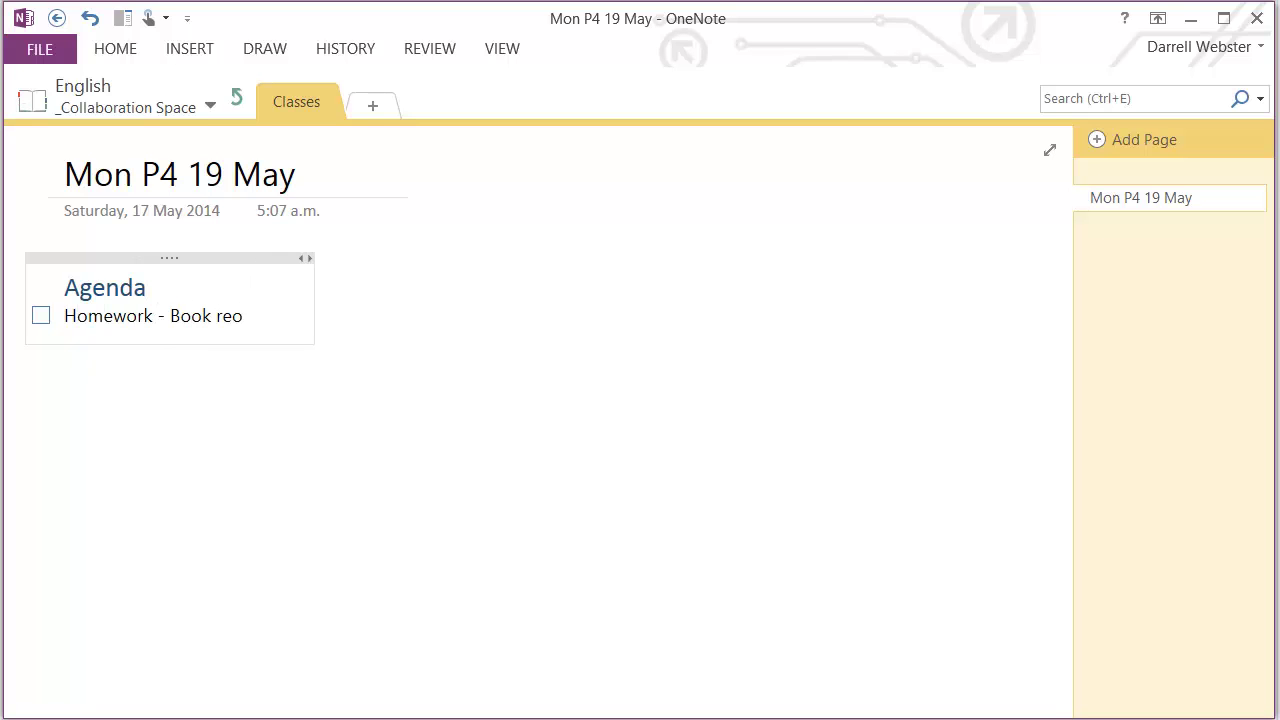
pyautogui.press('BackSpace')
pyautogui.write('port')
pyautogui.press('Return')
pyautogui.write('Short ')
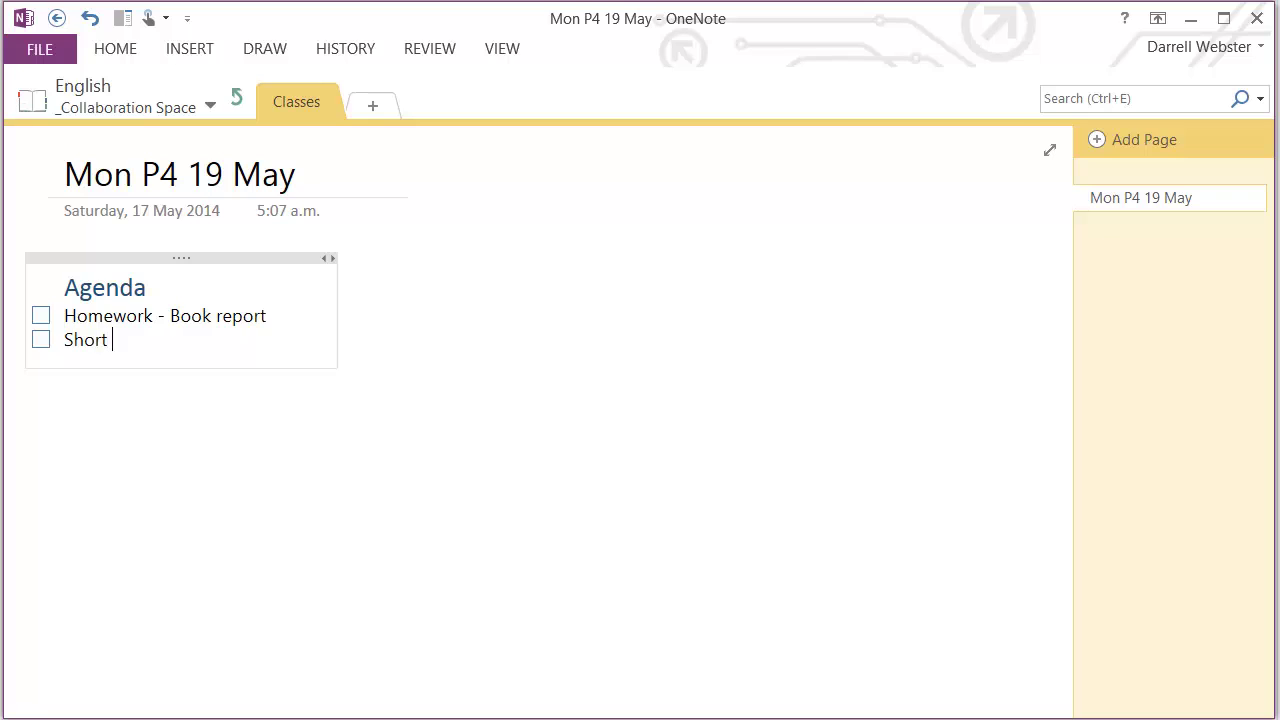
pyautogui.write('Story - The Birds')
pyautogui.press('Return')
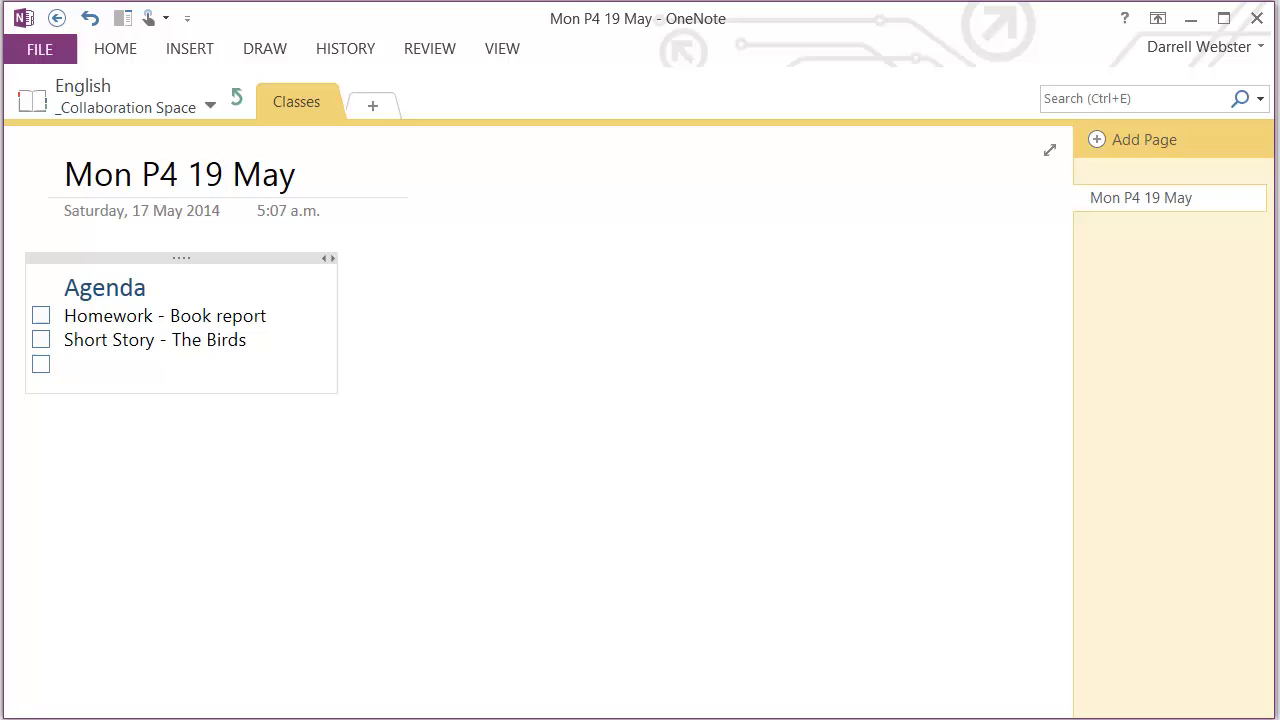
# - Add a to-do item "Discuss" to the agenda with indented sub-items "Themes" and "Reactions"
pyautogui.write('Discuss')
pyautogui.press('Return')
pyautogui.press('Tab')
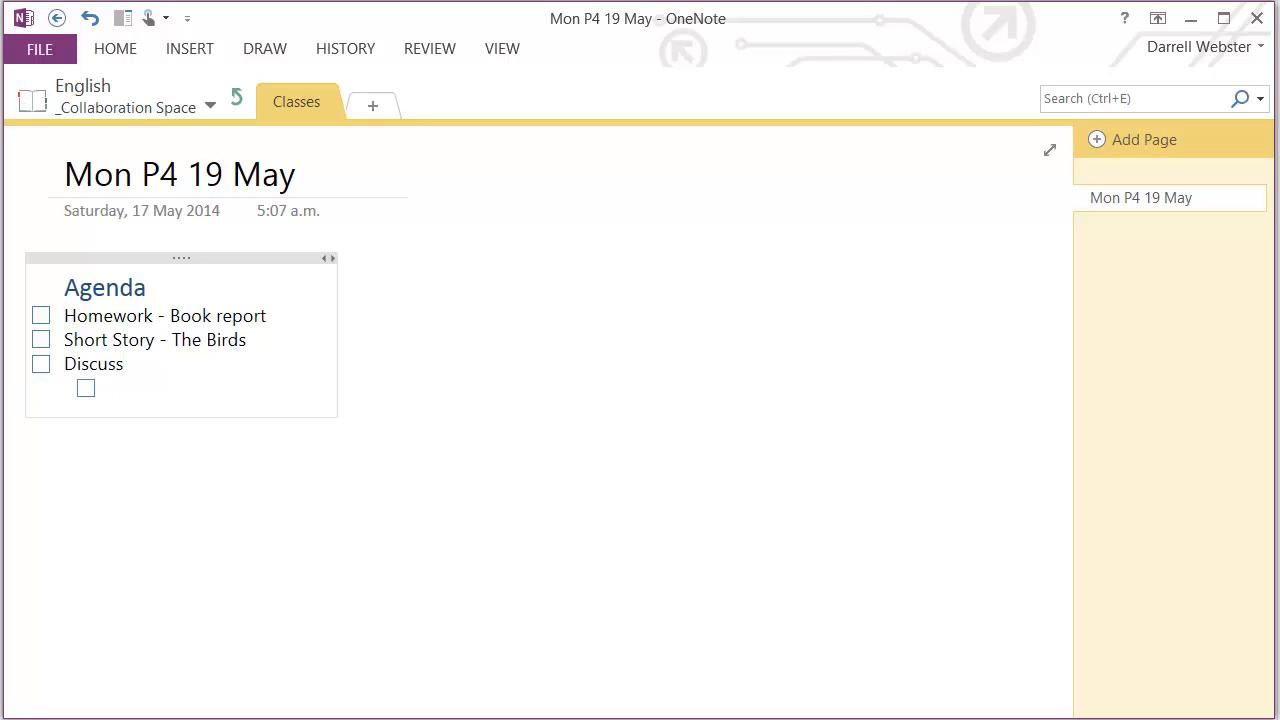
pyautogui.write('Themes')
pyautogui.press('Return')
pyautogui.write('Reactions')
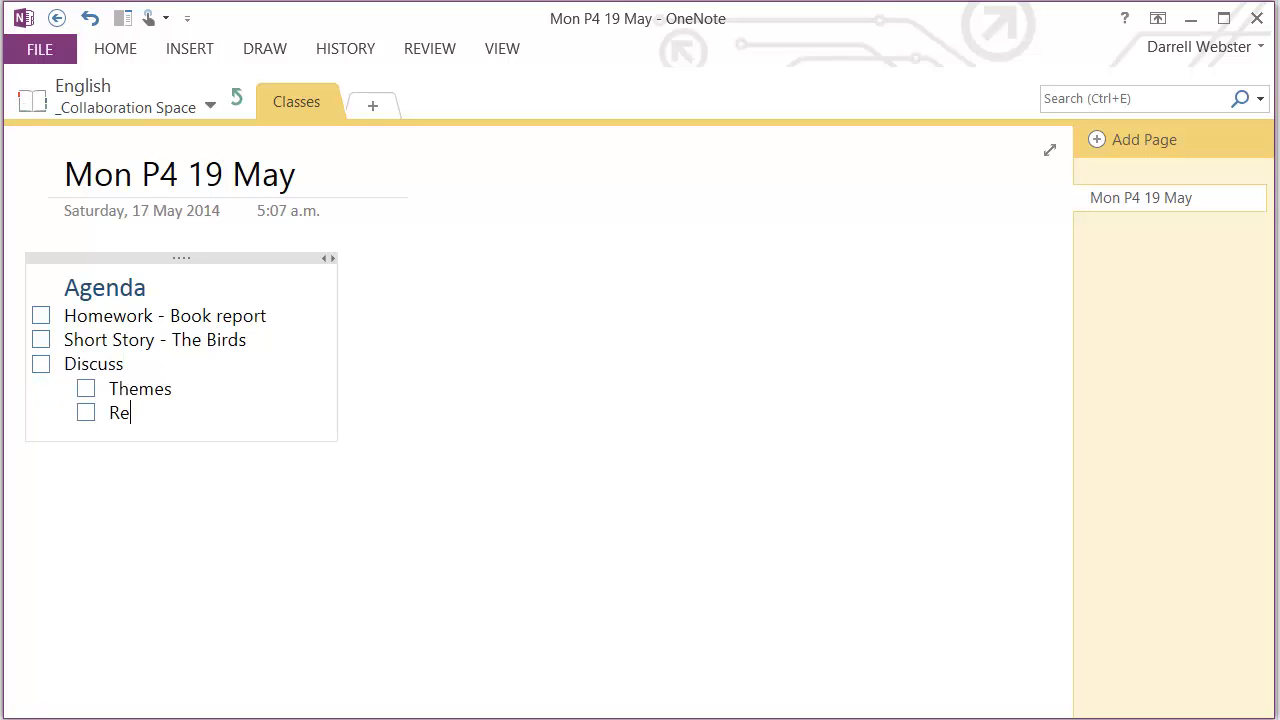
# - Go back to the notebook's main level, open the _Content Library section group and add a section named Handouts
pyautogui.click(238, 95)
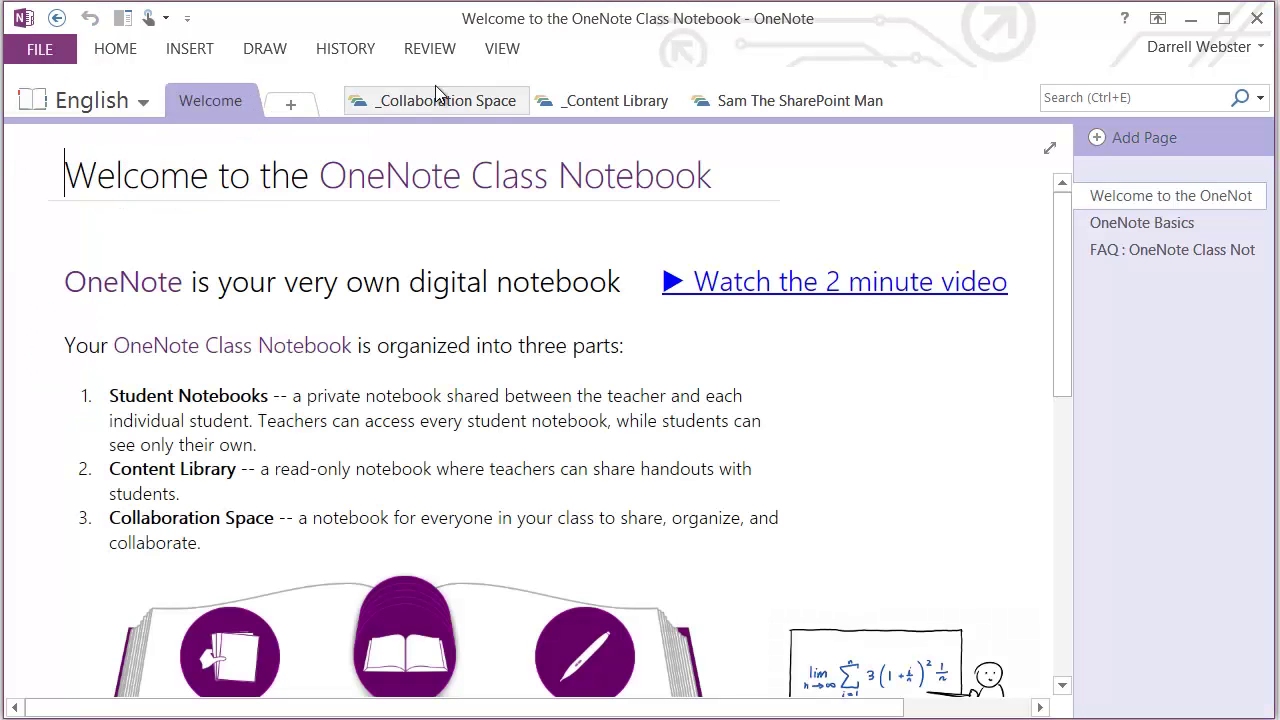
pyautogui.click(612, 106)
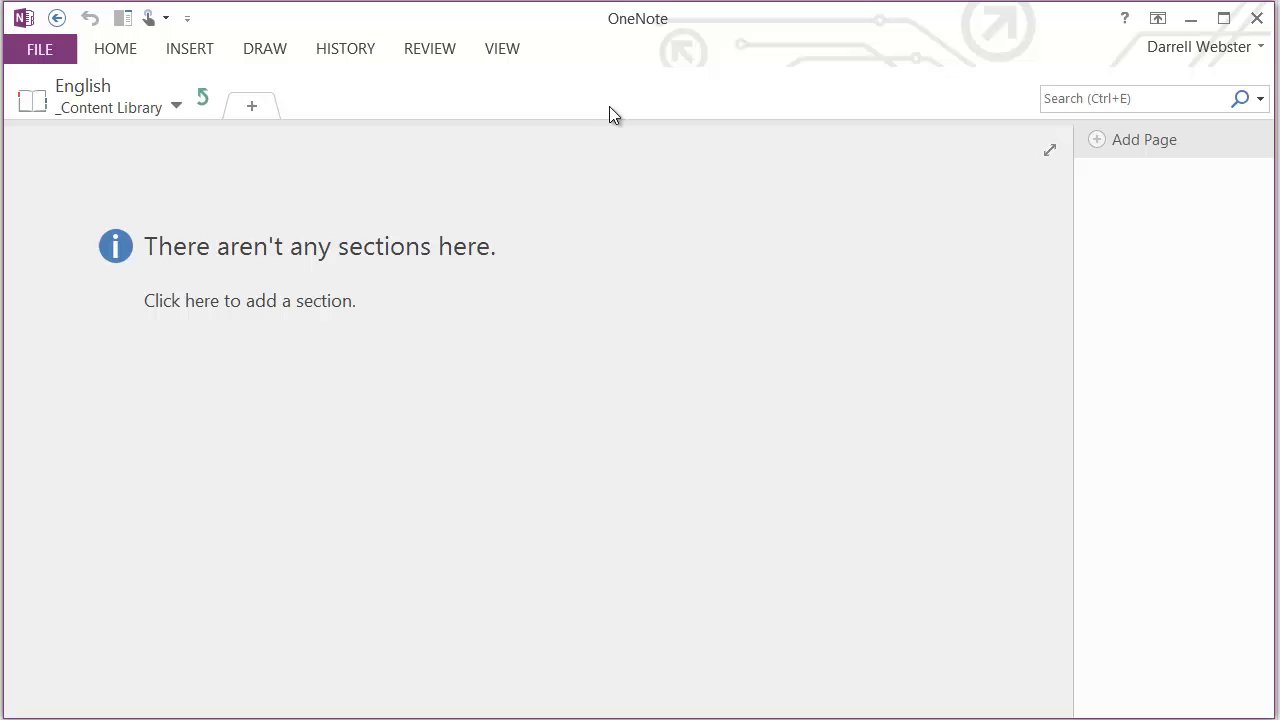
pyautogui.click(248, 106)
pyautogui.write('Handouts')
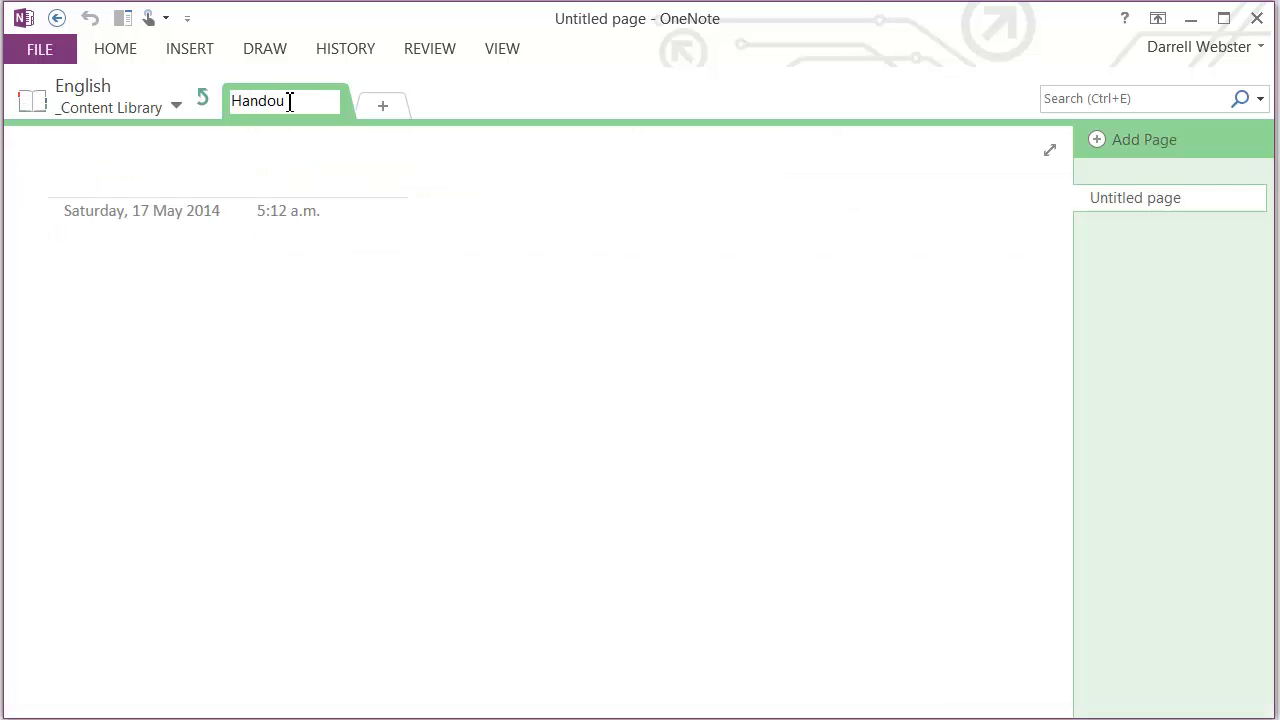
# - Add two more sections named Homework and Resources to the _Content Library section group
pyautogui.click(387, 104)
pyautogui.write('Homework')
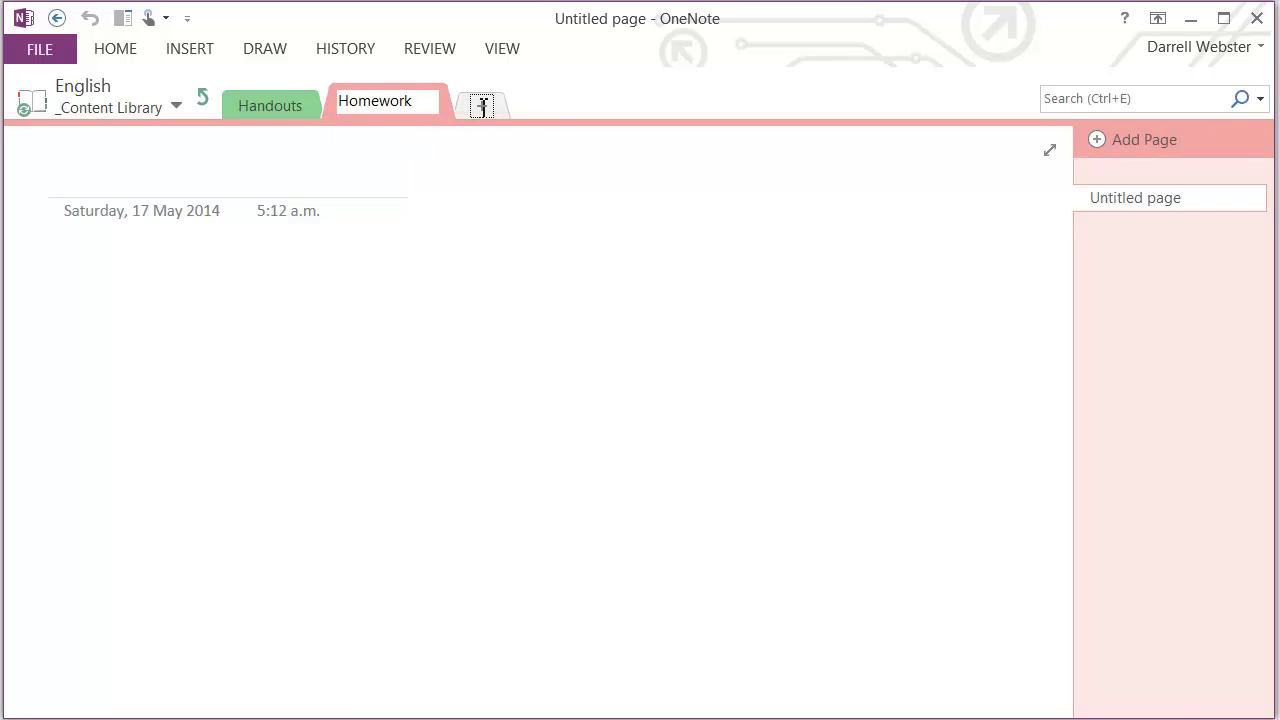
pyautogui.click(481, 104)
pyautogui.write('R')
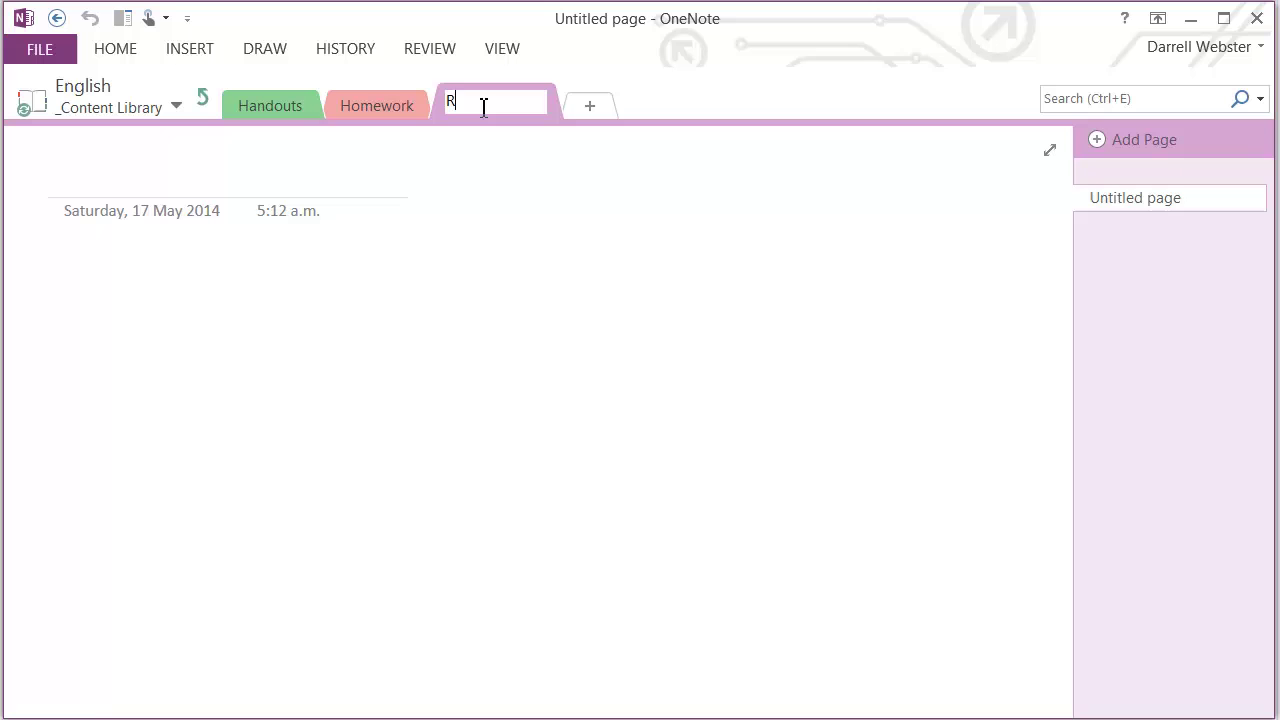
pyautogui.write('esources')
pyautogui.press('Return')
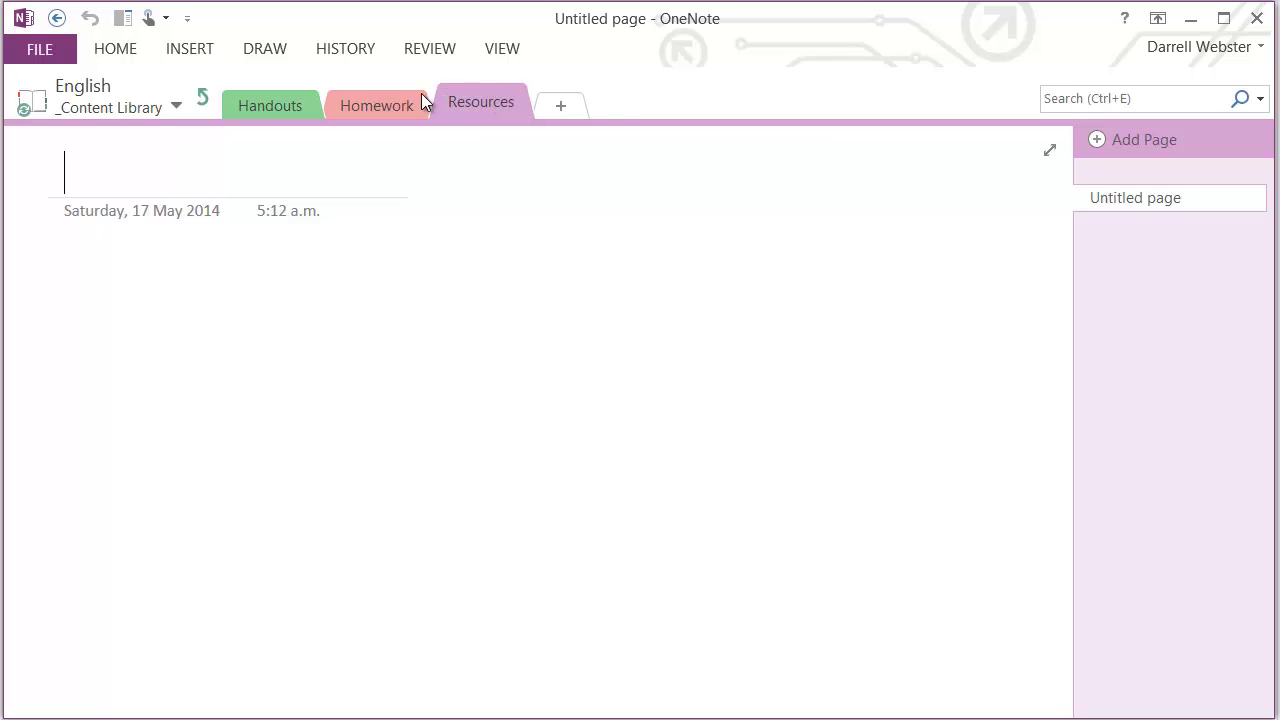
# - Look through the Handouts section, the Book Report and Example Book Report pages in Homework, and the existing student's section group
pyautogui.click(271, 104)
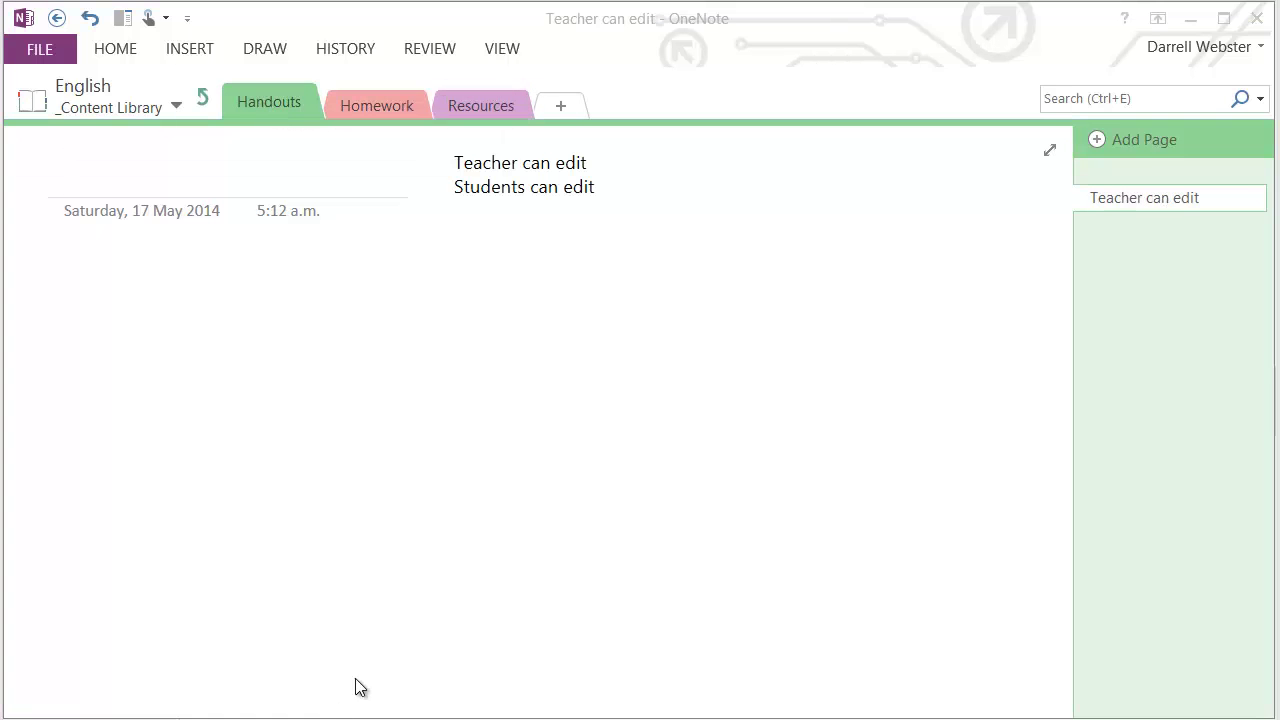
pyautogui.click(379, 108)
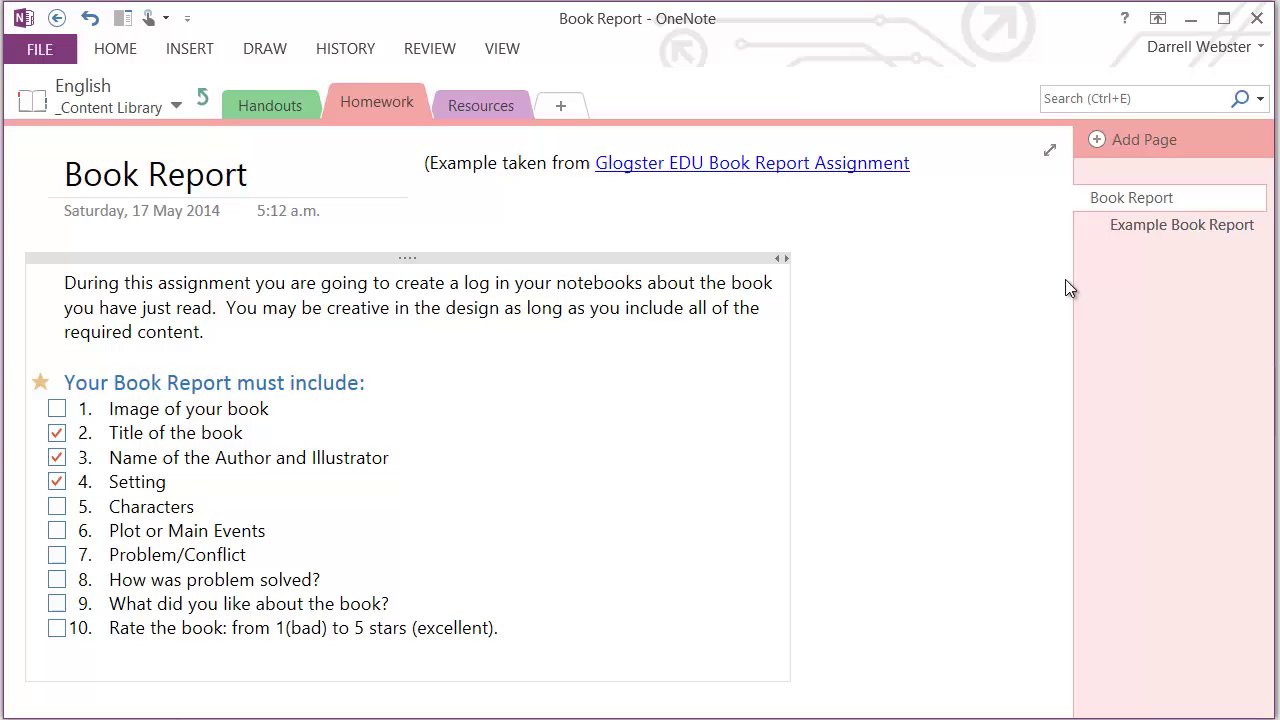
pyautogui.click(1164, 224)
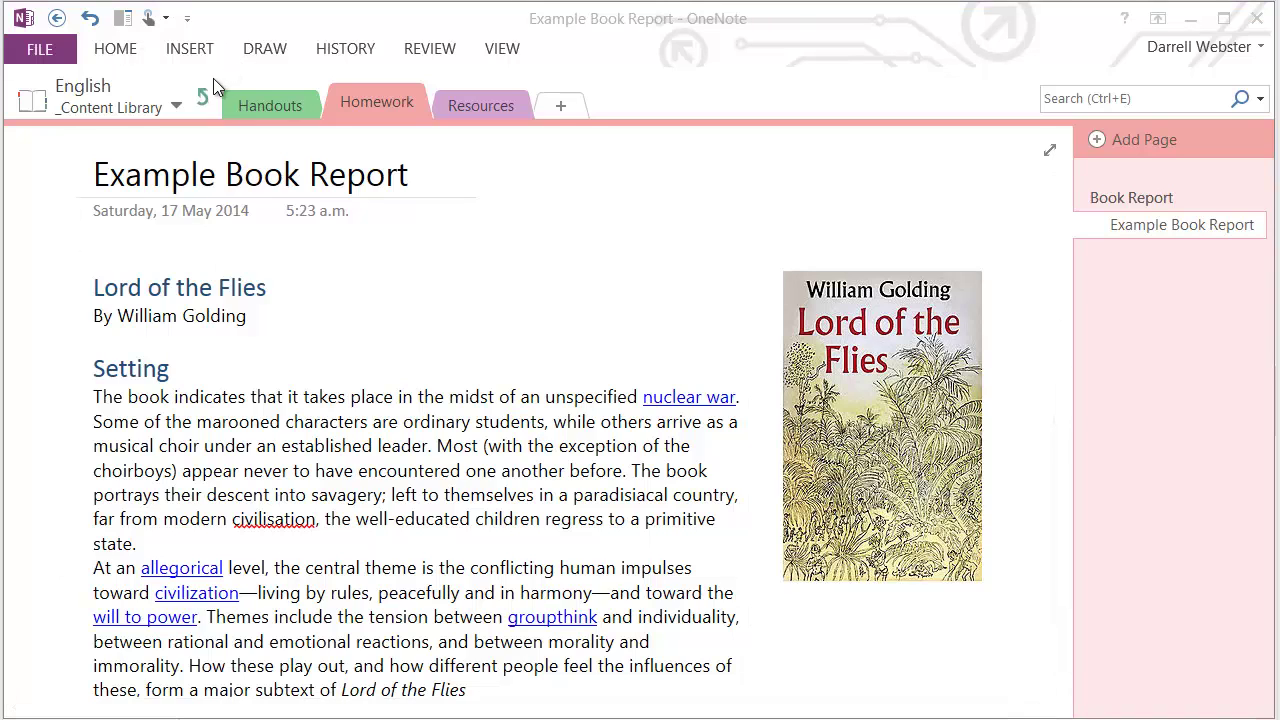
pyautogui.click(203, 101)
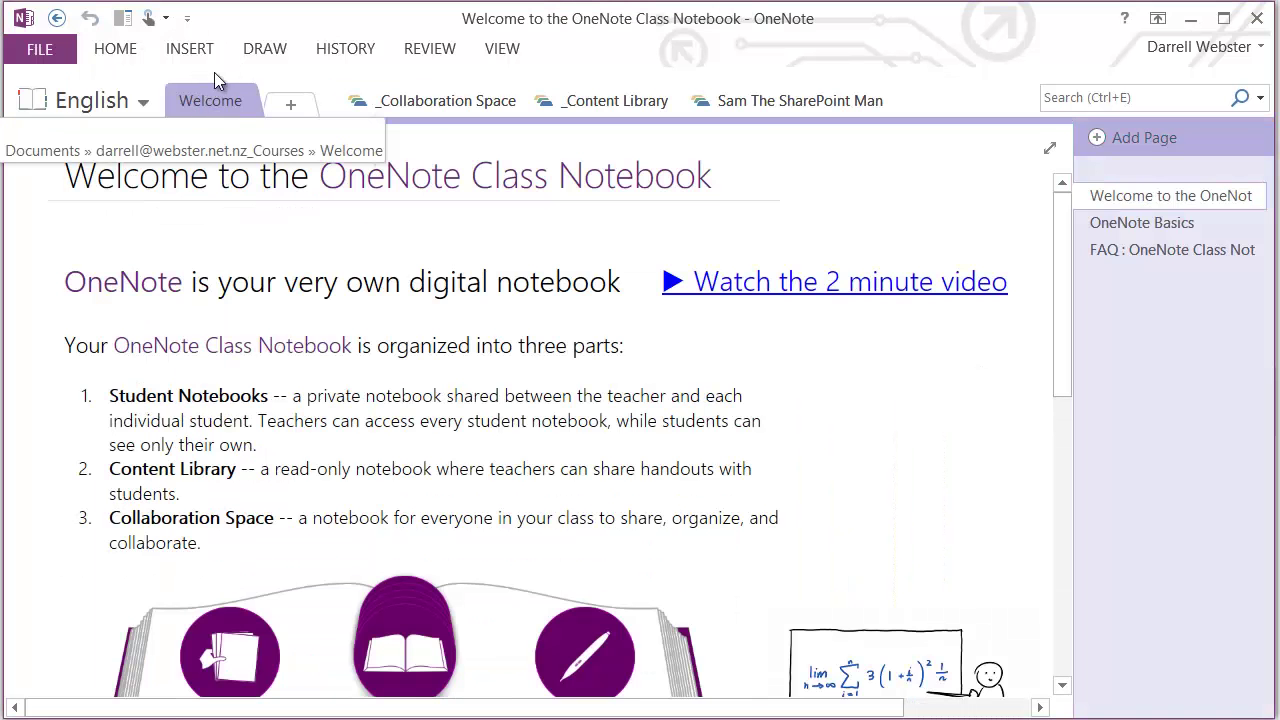
pyautogui.click(781, 101)
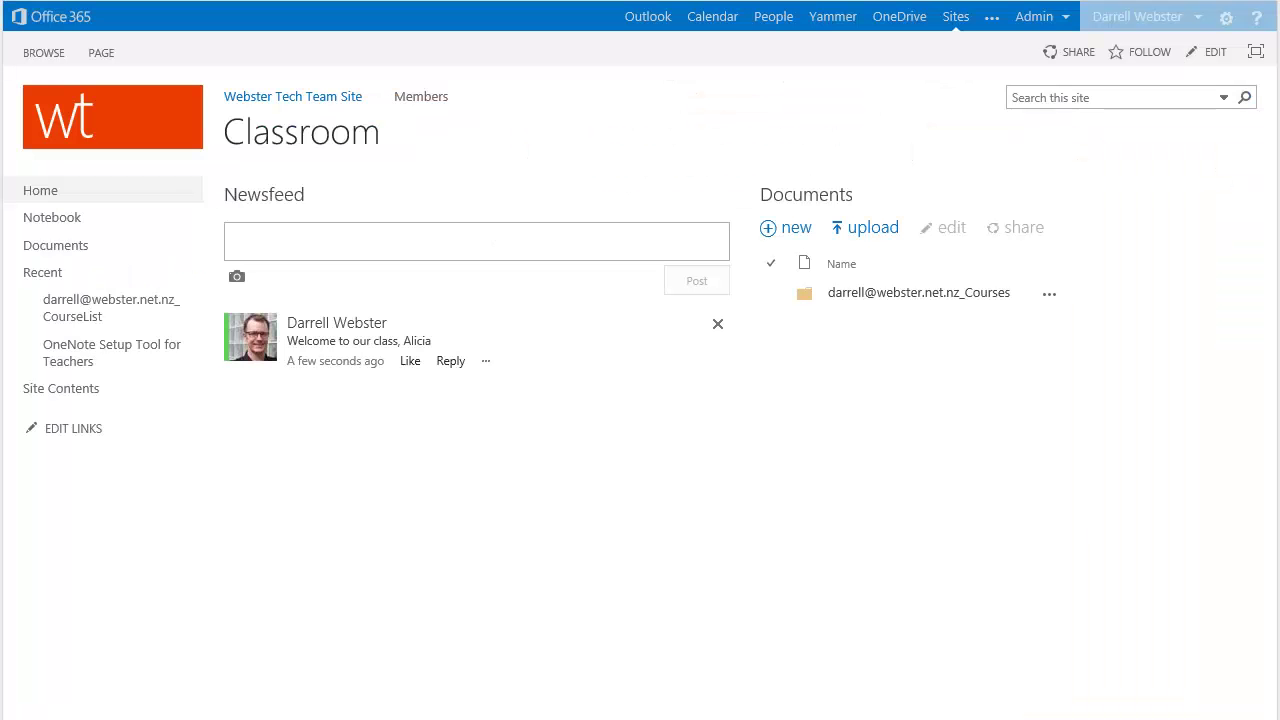
# - In the browser, share the Classroom site with the new student, with the email invitation option turned off
pyautogui.click(1073, 50)
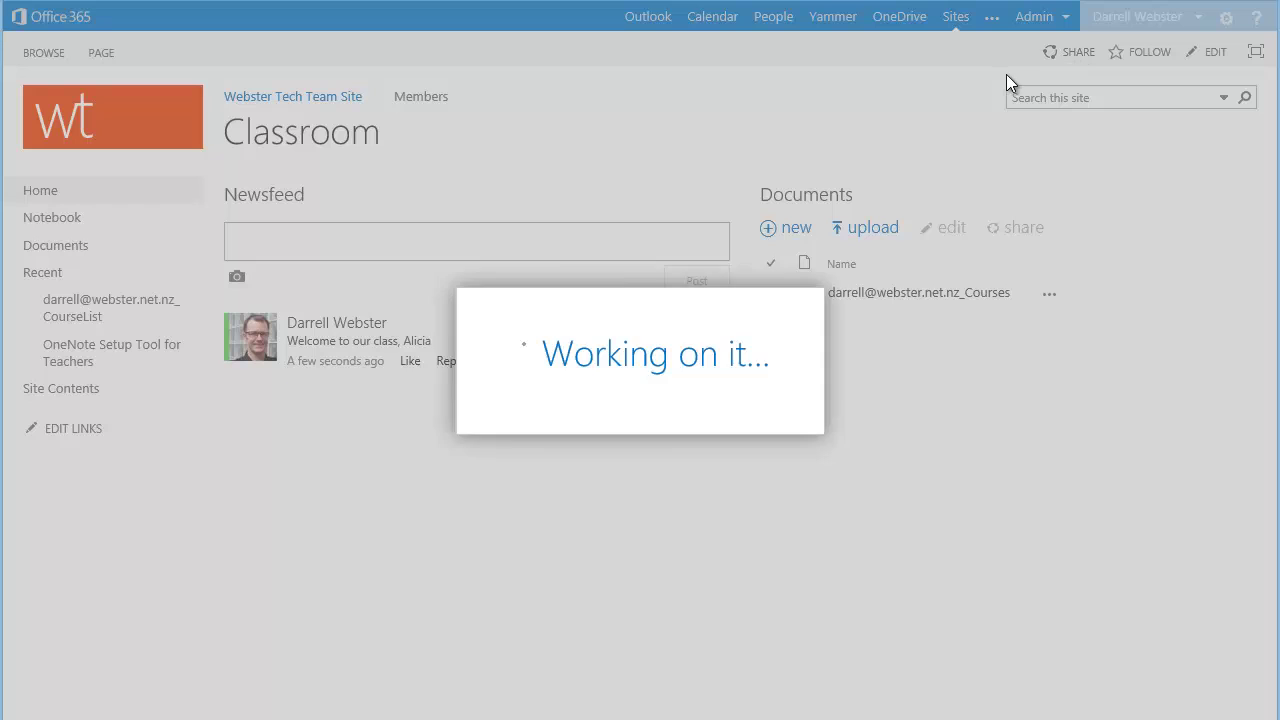
pyautogui.click(632, 321)
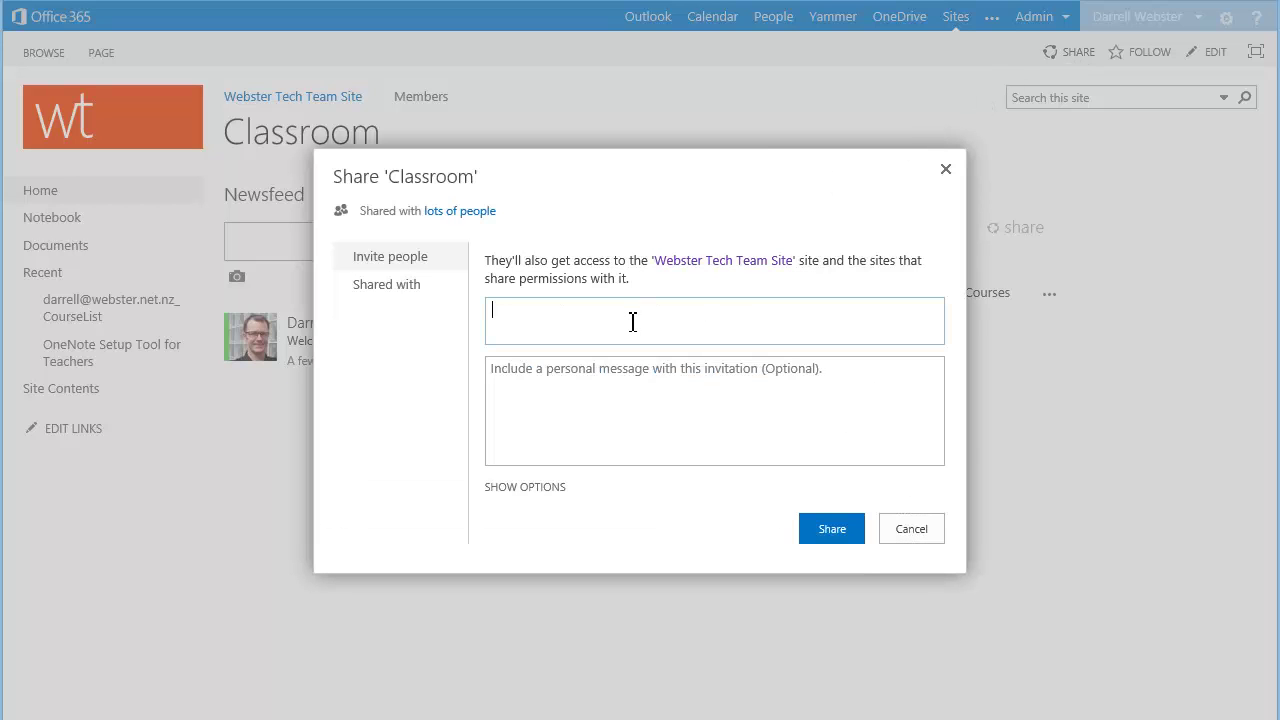
pyautogui.write('alic')
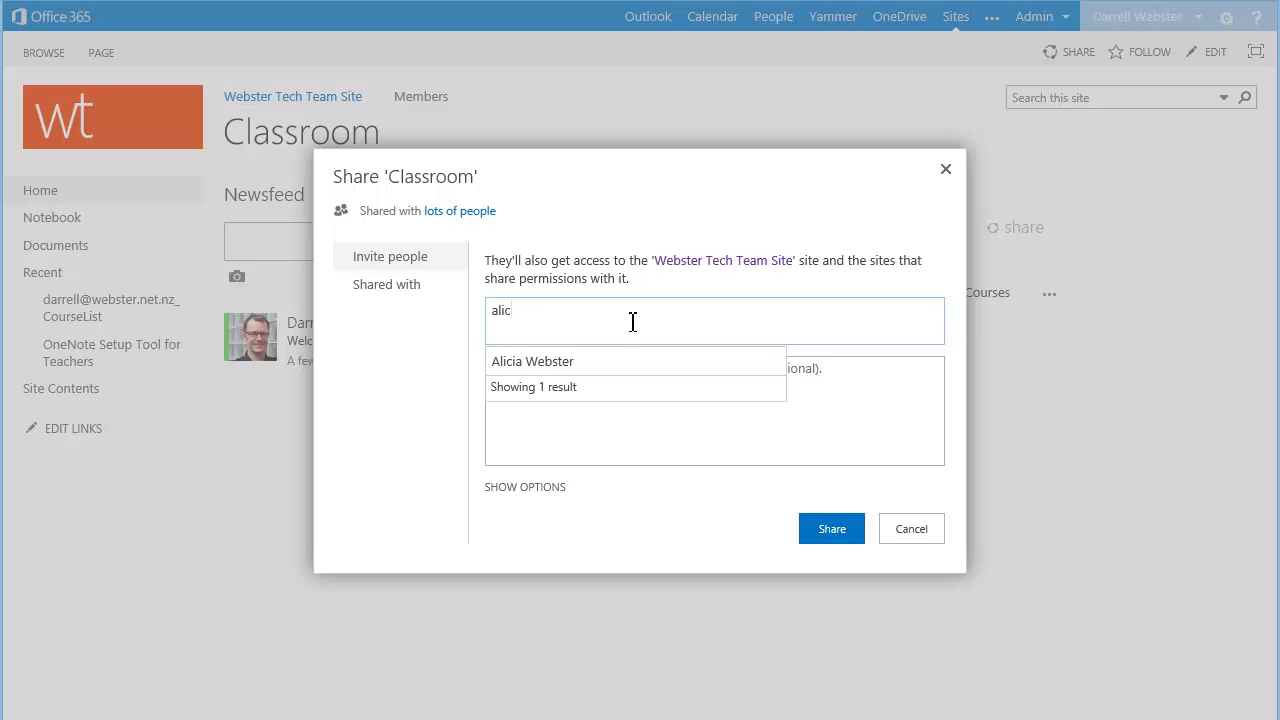
pyautogui.click(555, 362)
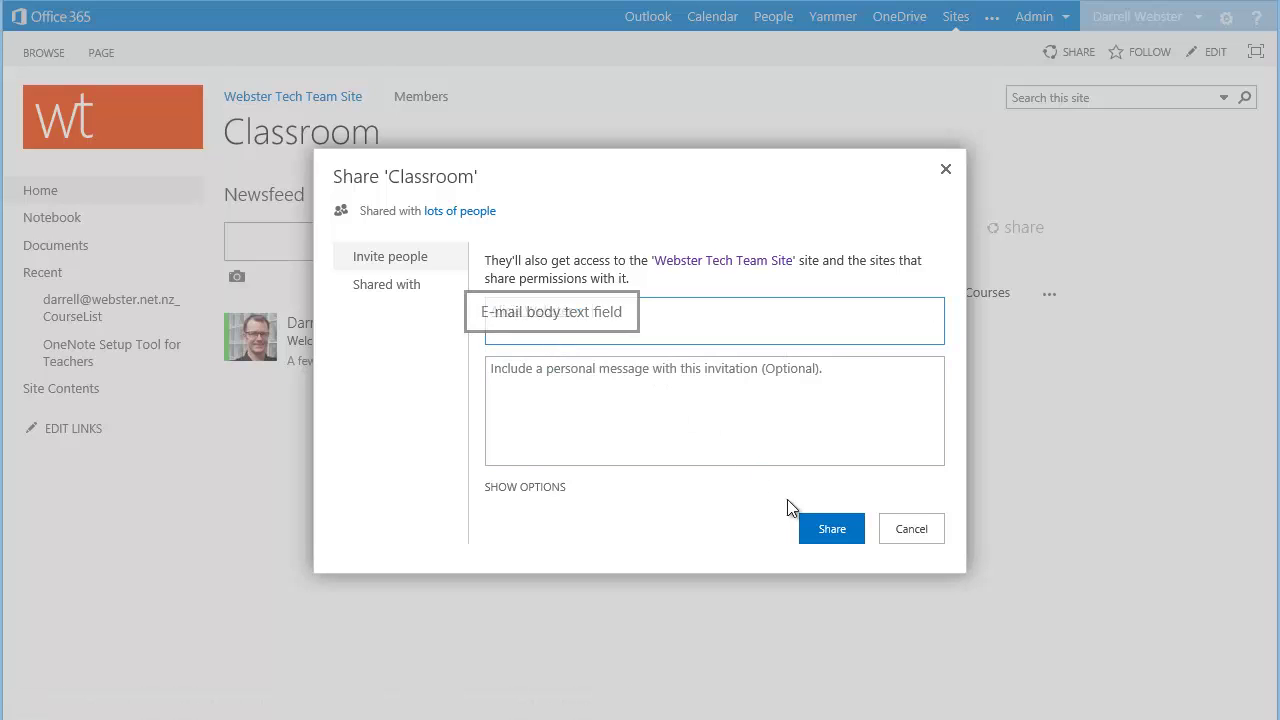
pyautogui.click(508, 488)
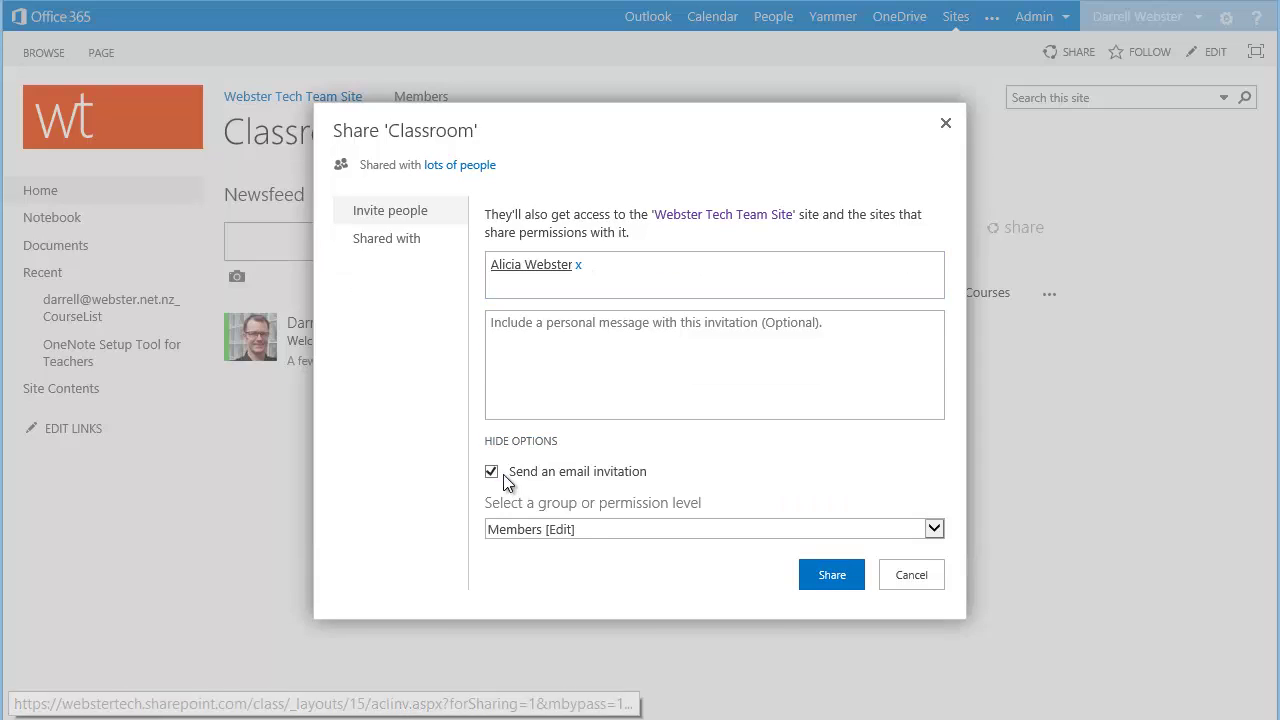
pyautogui.click(492, 472)
pyautogui.click(838, 578)
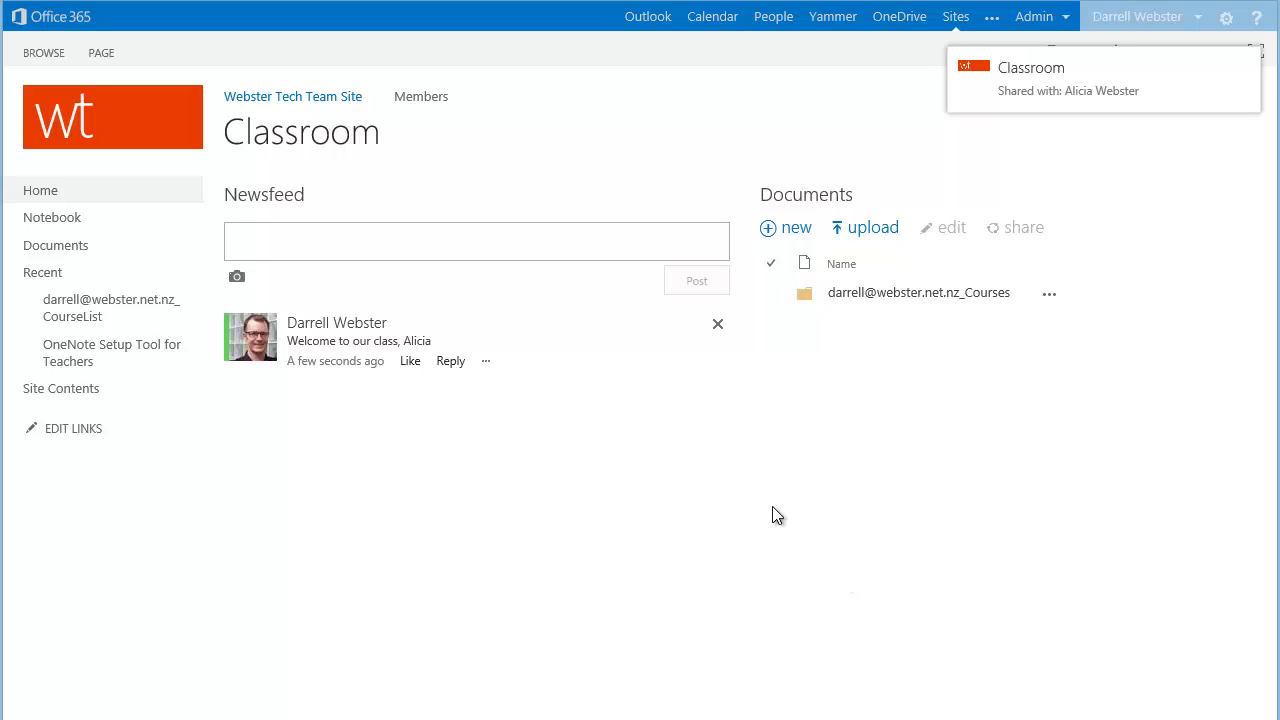
# - Open the OneNote Setup Tool for Teachers and add the new student to the English class notebook, applying the update
pyautogui.click(82, 358)
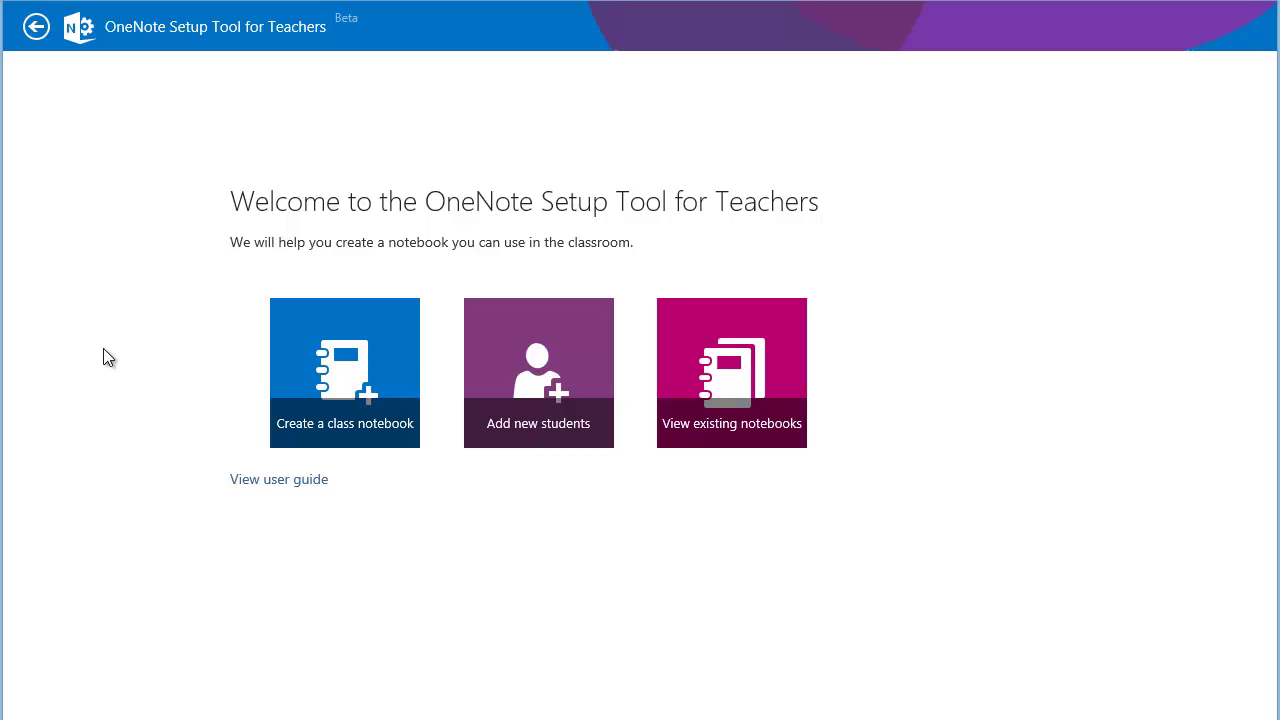
pyautogui.click(519, 355)
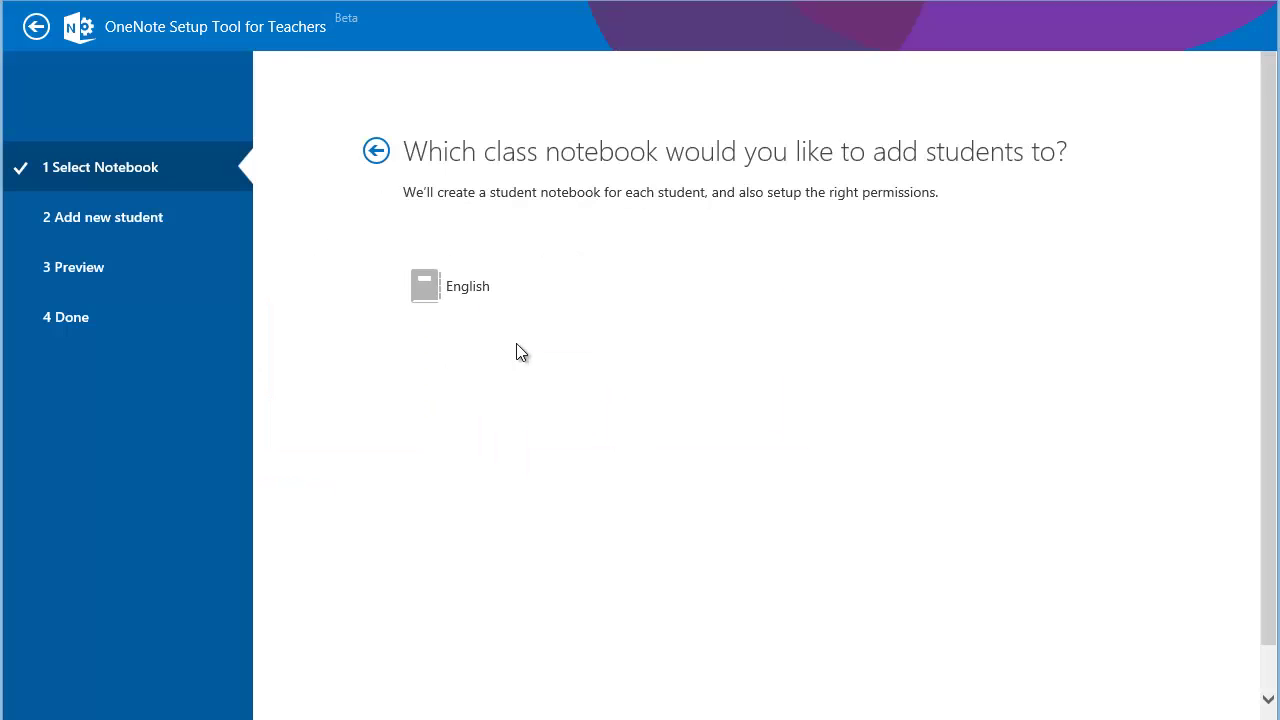
pyautogui.click(463, 294)
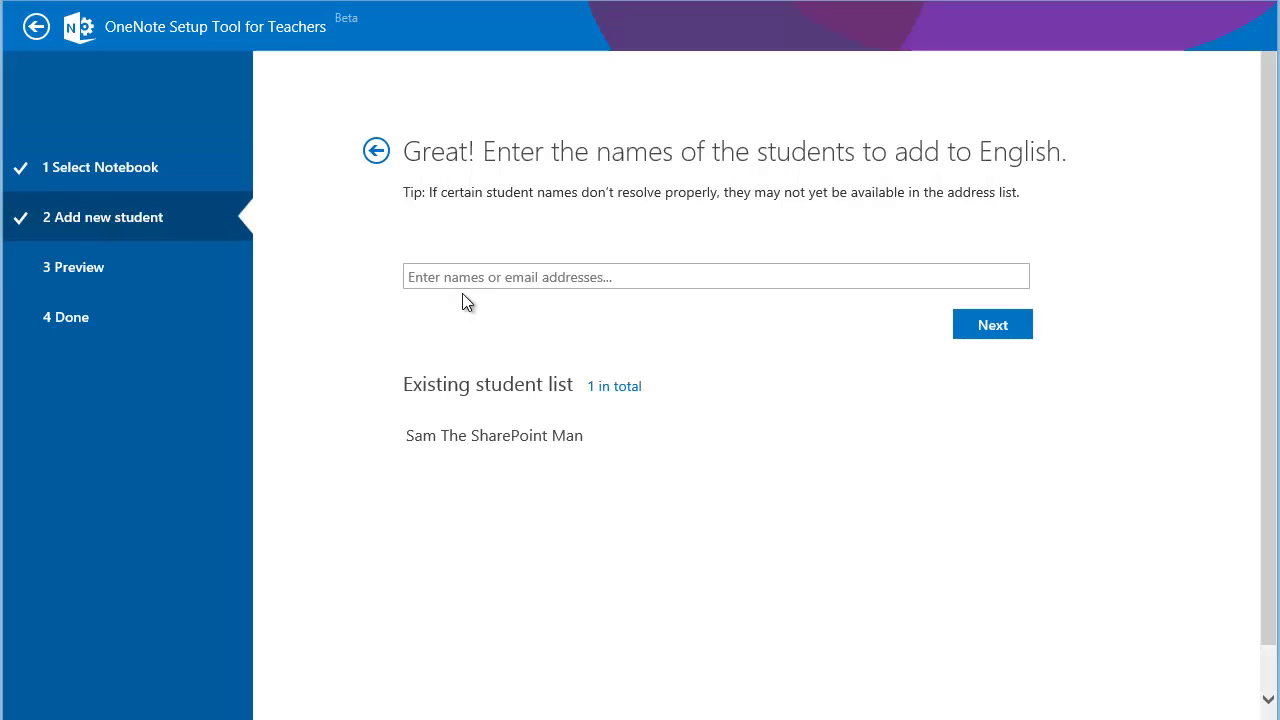
pyautogui.click(467, 277)
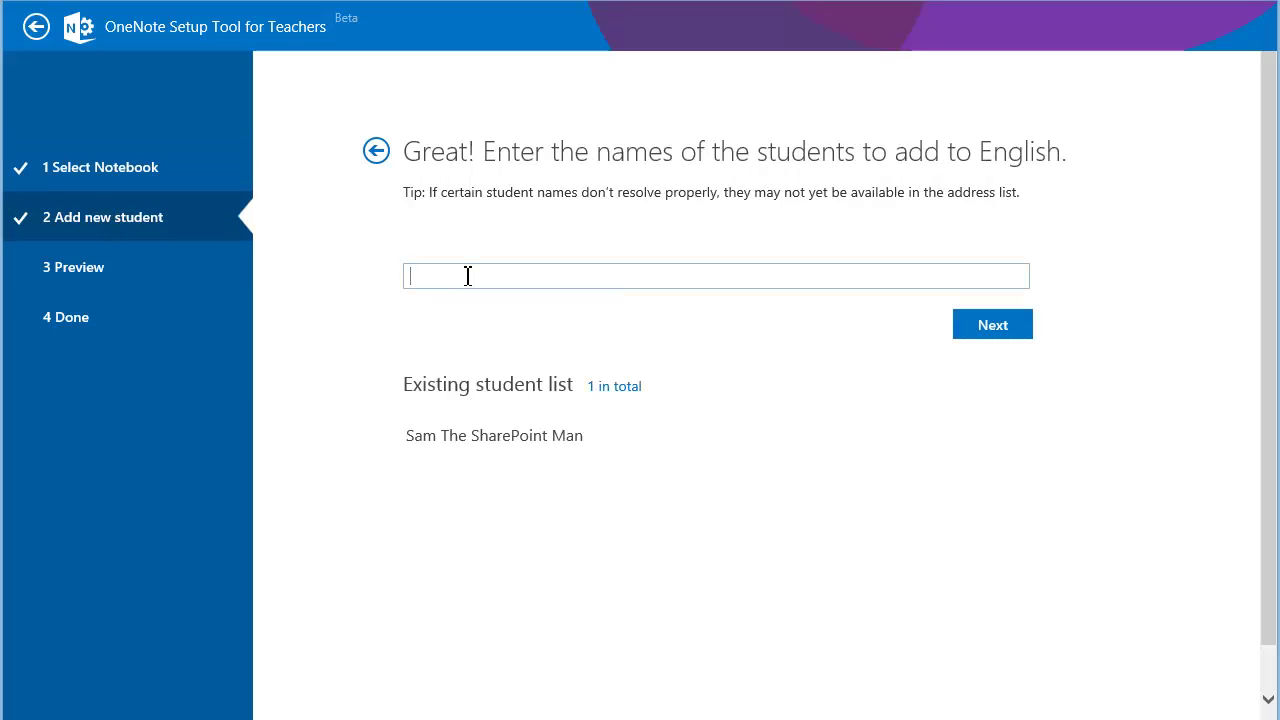
pyautogui.write('alici')
pyautogui.click(468, 307)
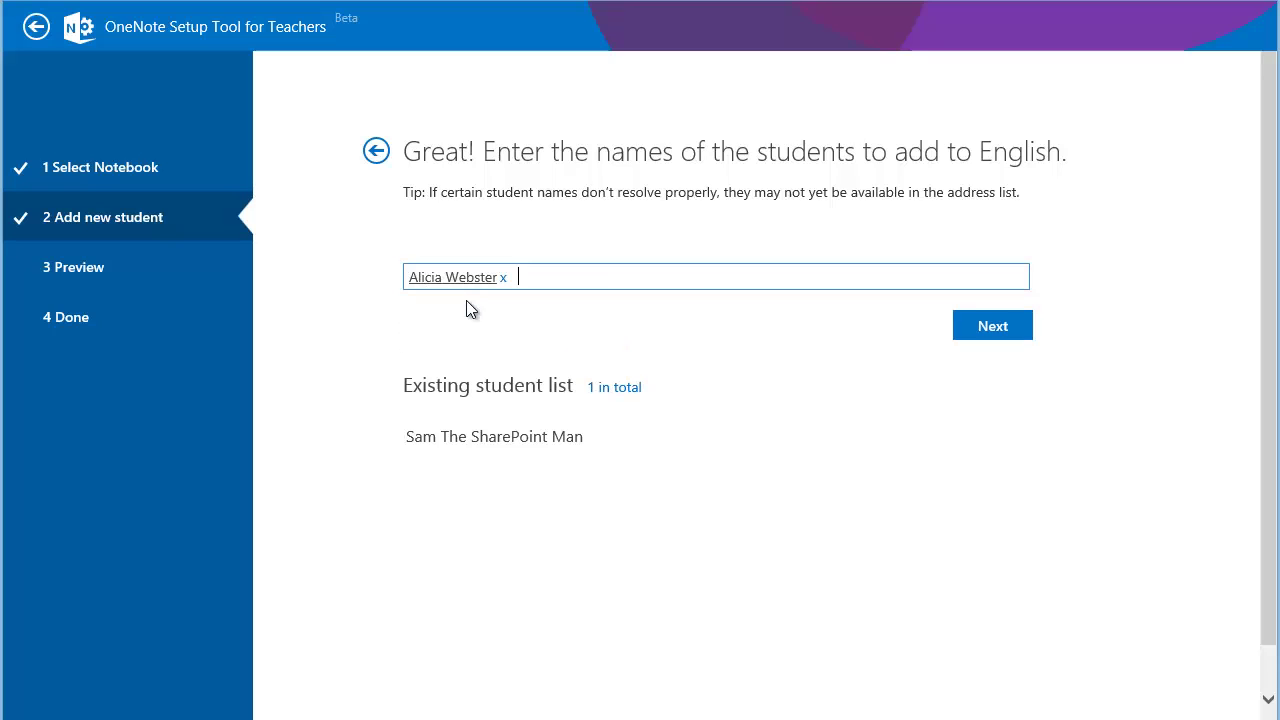
pyautogui.click(998, 330)
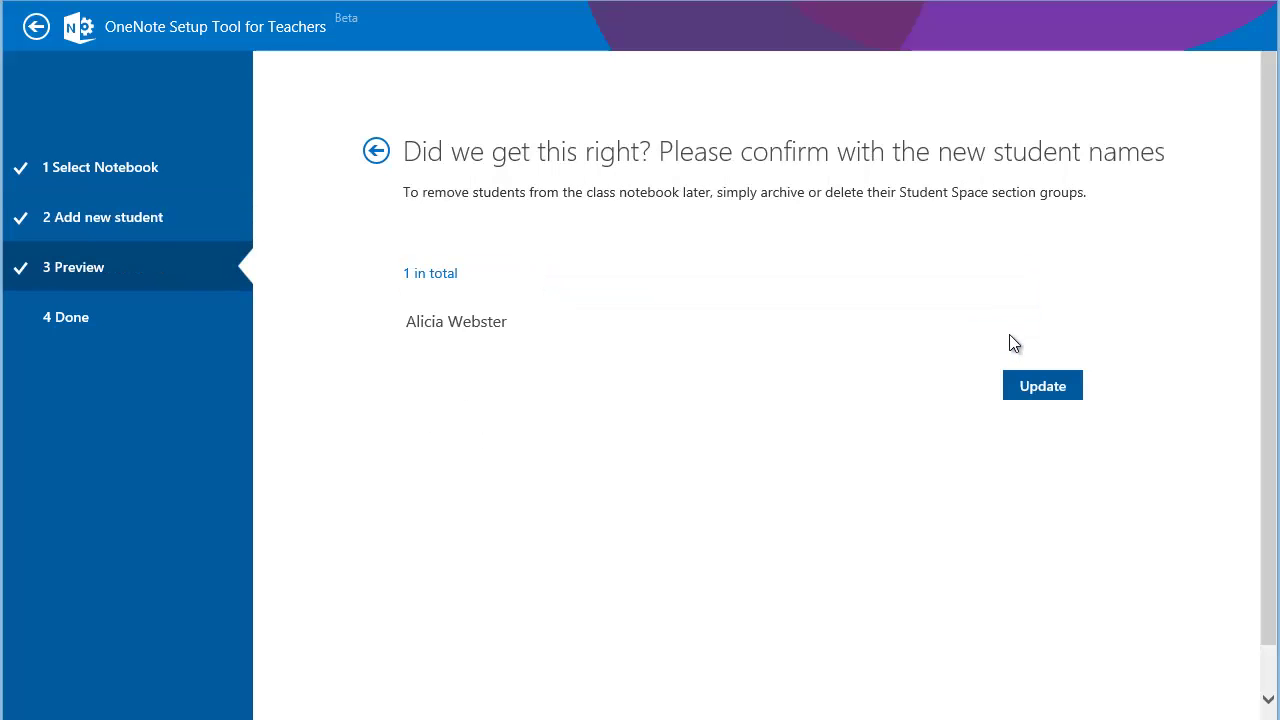
pyautogui.click(1040, 388)
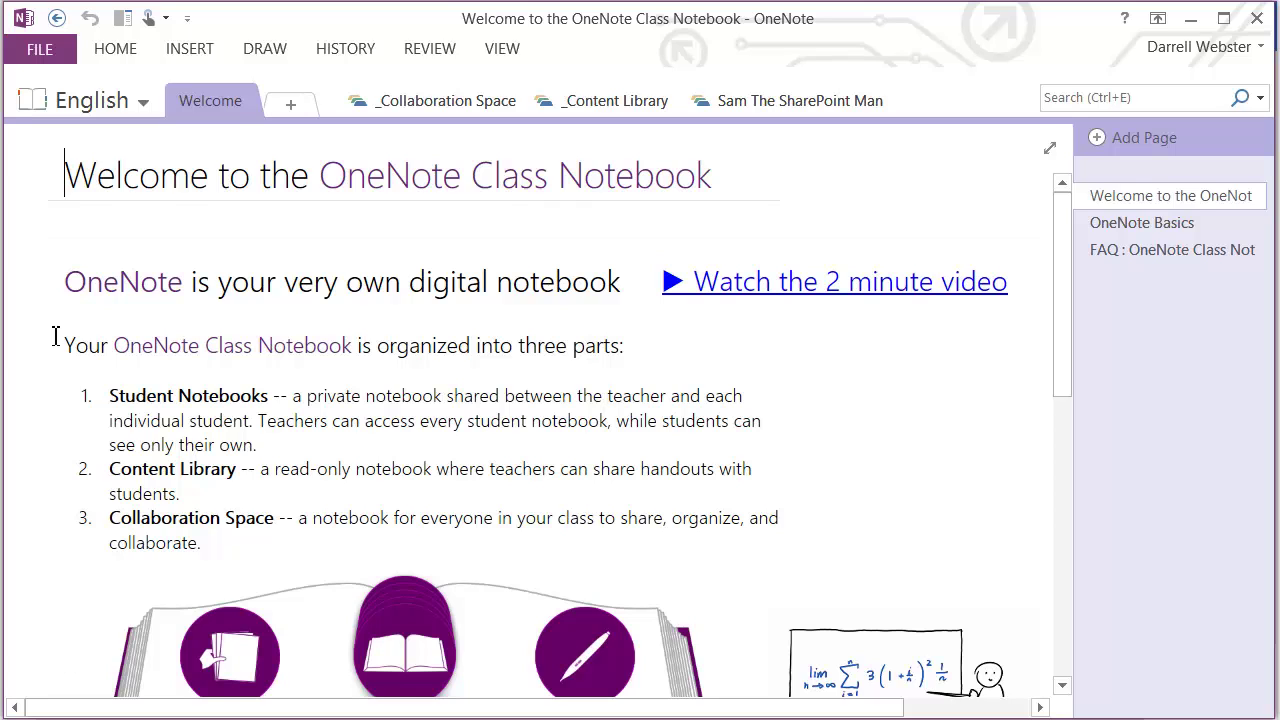
# - Switch to OneNote and sync the English notebook to bring in the new student's section group
pyautogui.rightClick(60, 105)
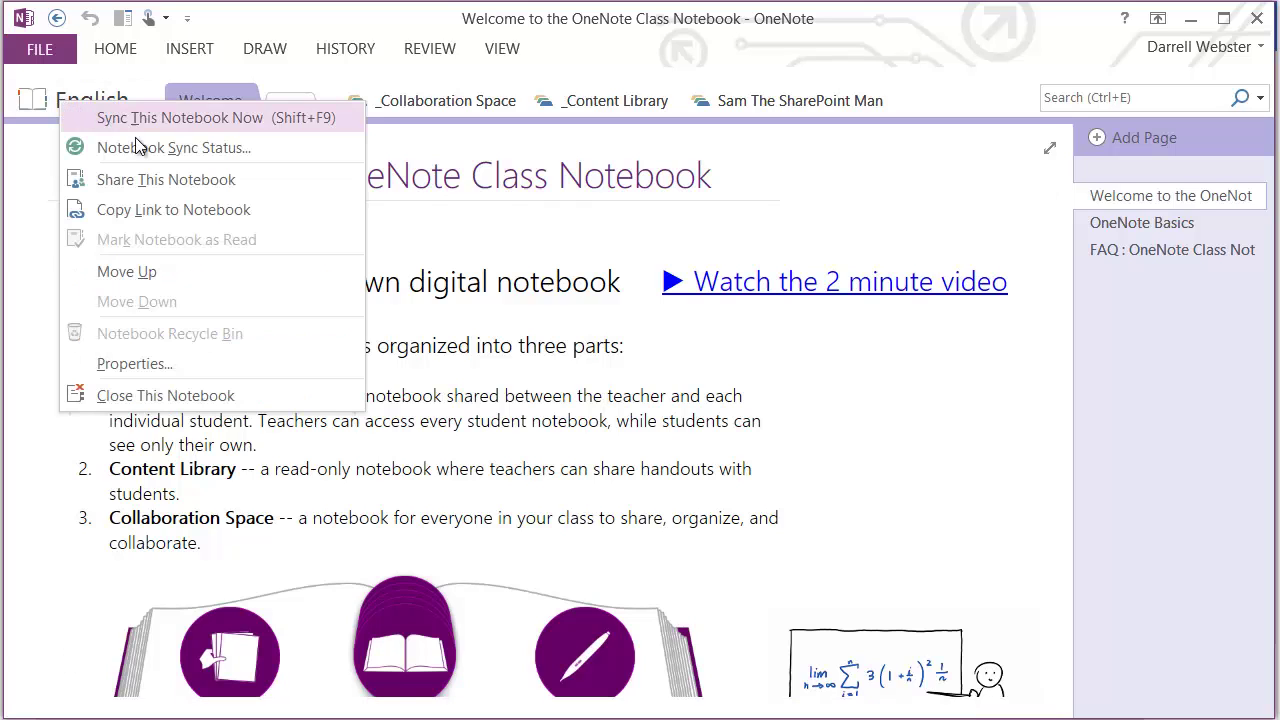
pyautogui.click(232, 118)
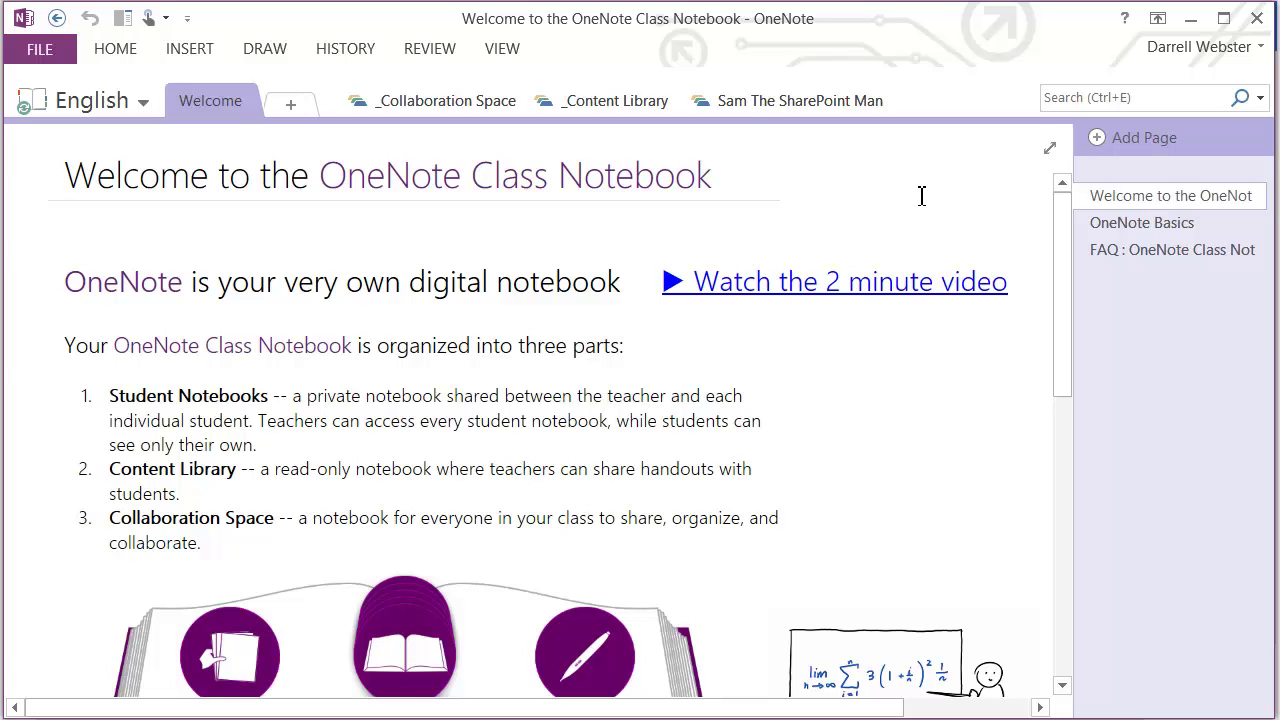
pyautogui.click(760, 101)
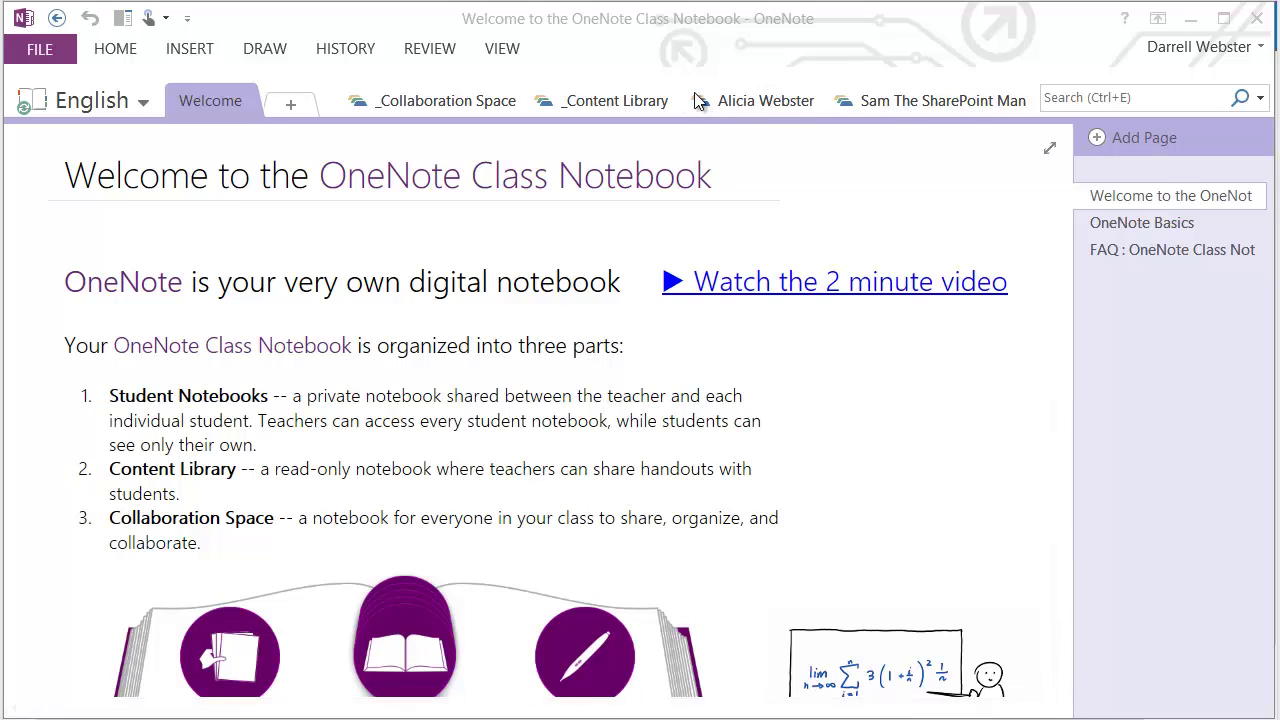
# - Switch to full page view, open the notebook navigation, and collapse both student section groups, _Content Library and _Collaboration Space
pyautogui.click(1061, 152)
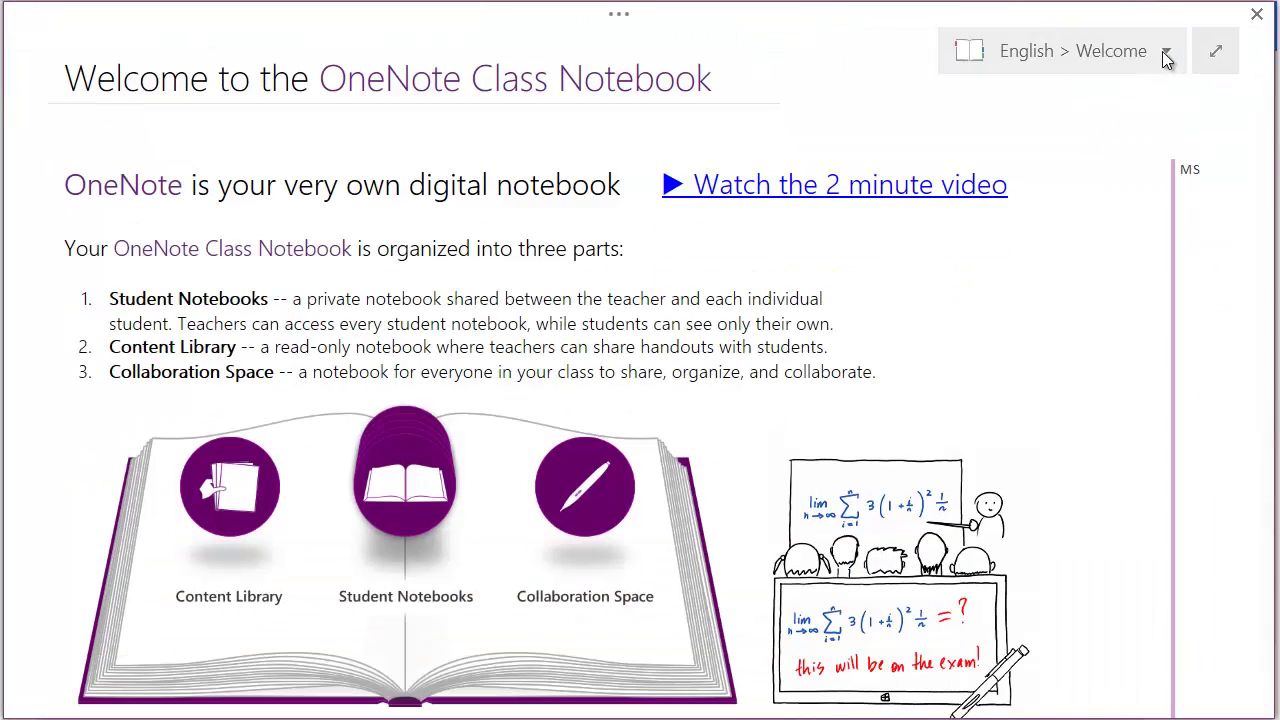
pyautogui.click(1166, 52)
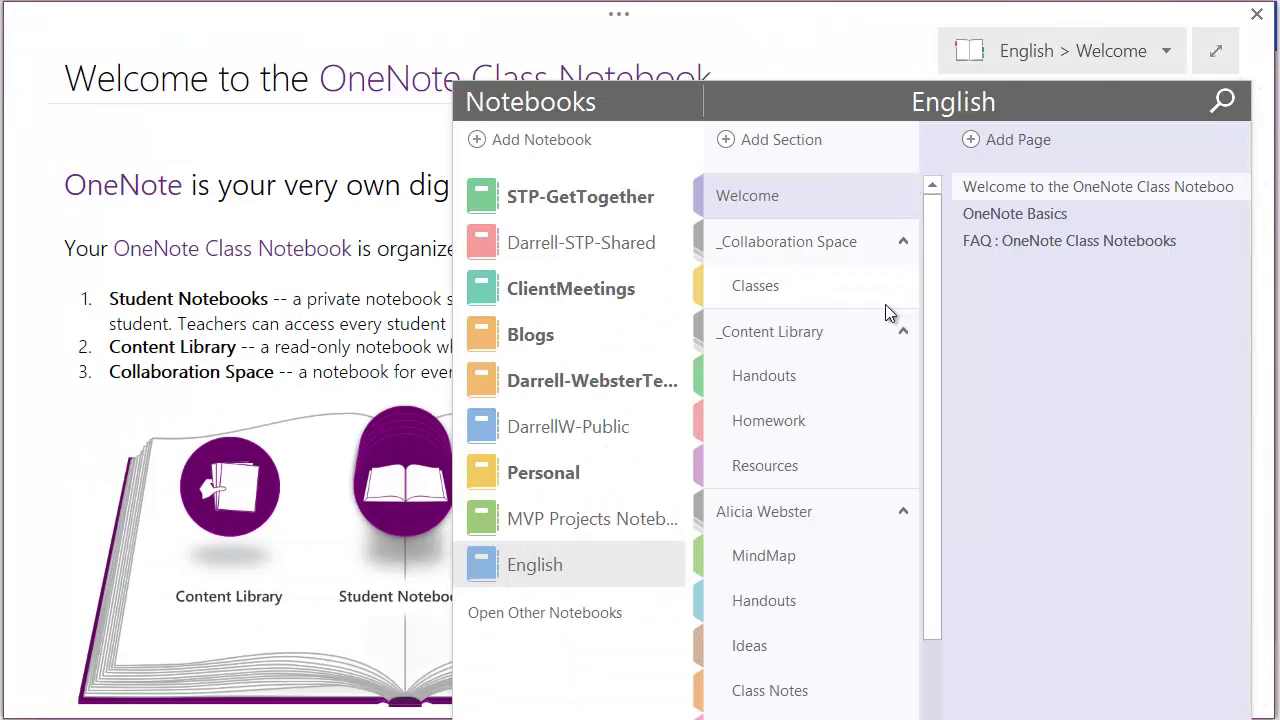
pyautogui.click(903, 513)
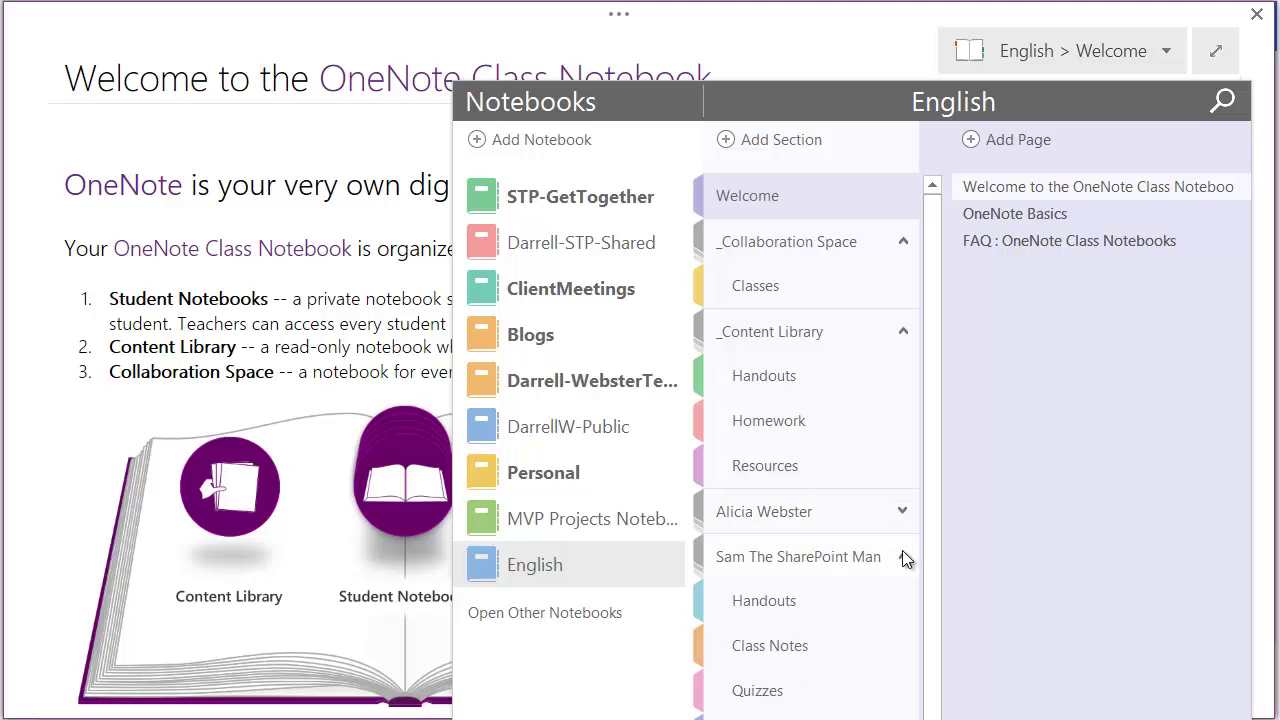
pyautogui.click(904, 557)
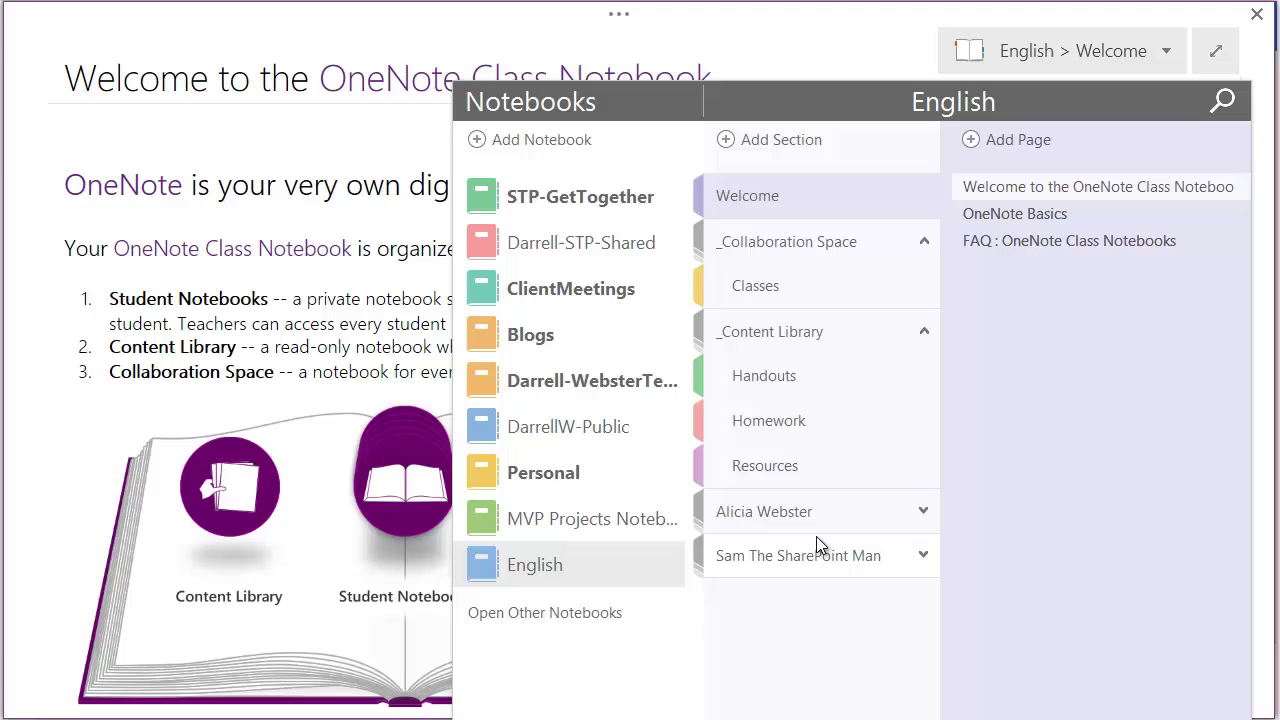
pyautogui.click(924, 330)
pyautogui.click(923, 241)
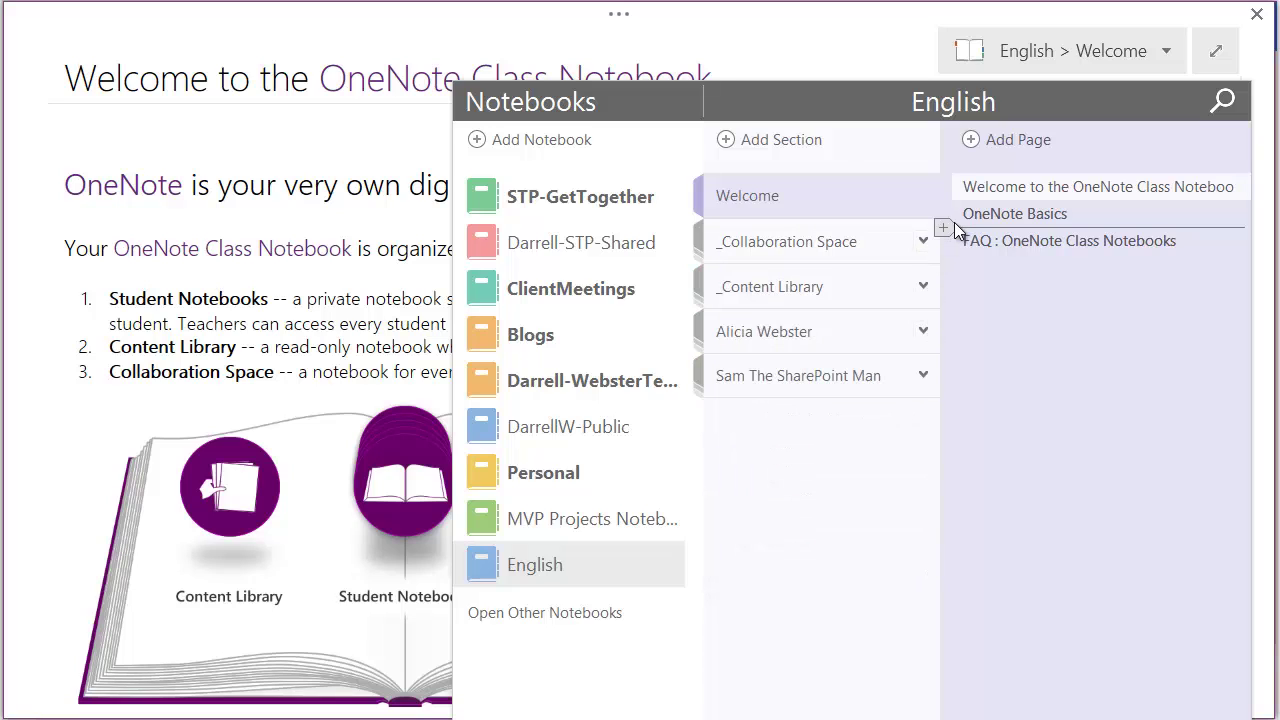
# - Look through both students' section groups, _Collaboration Space and _Content Library in the navigation, and return to normal view
pyautogui.click(784, 334)
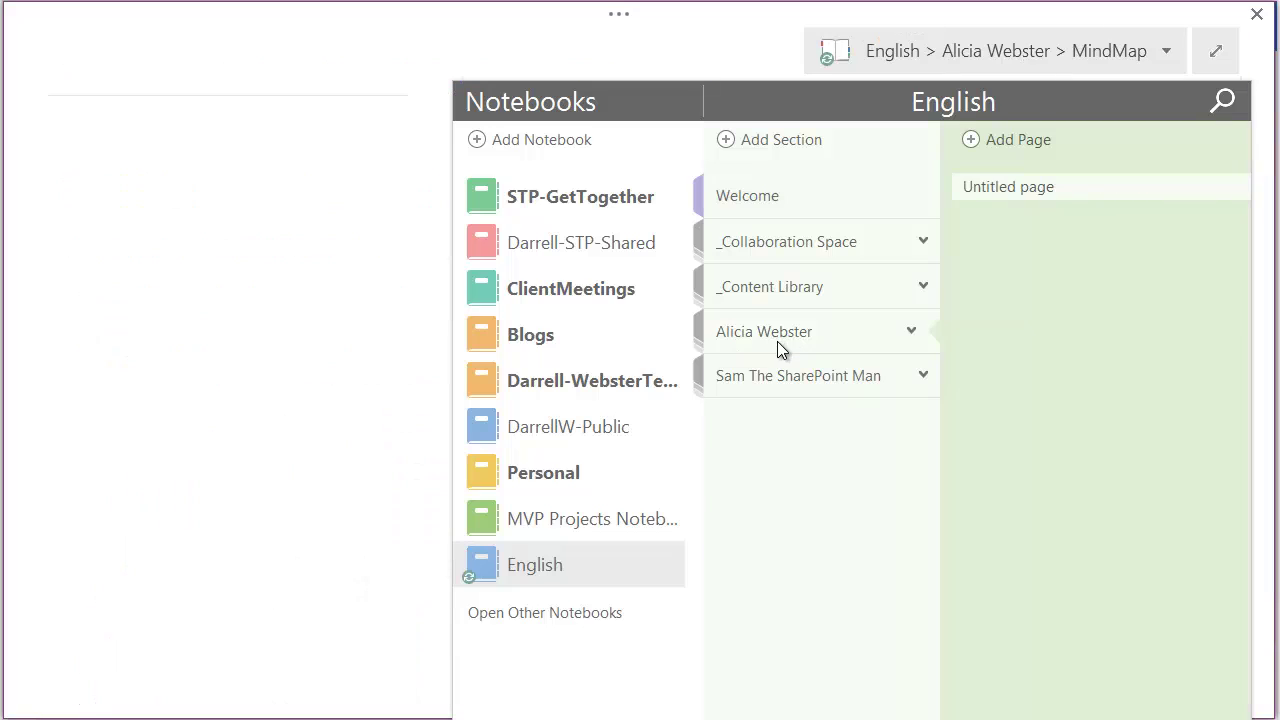
pyautogui.click(794, 390)
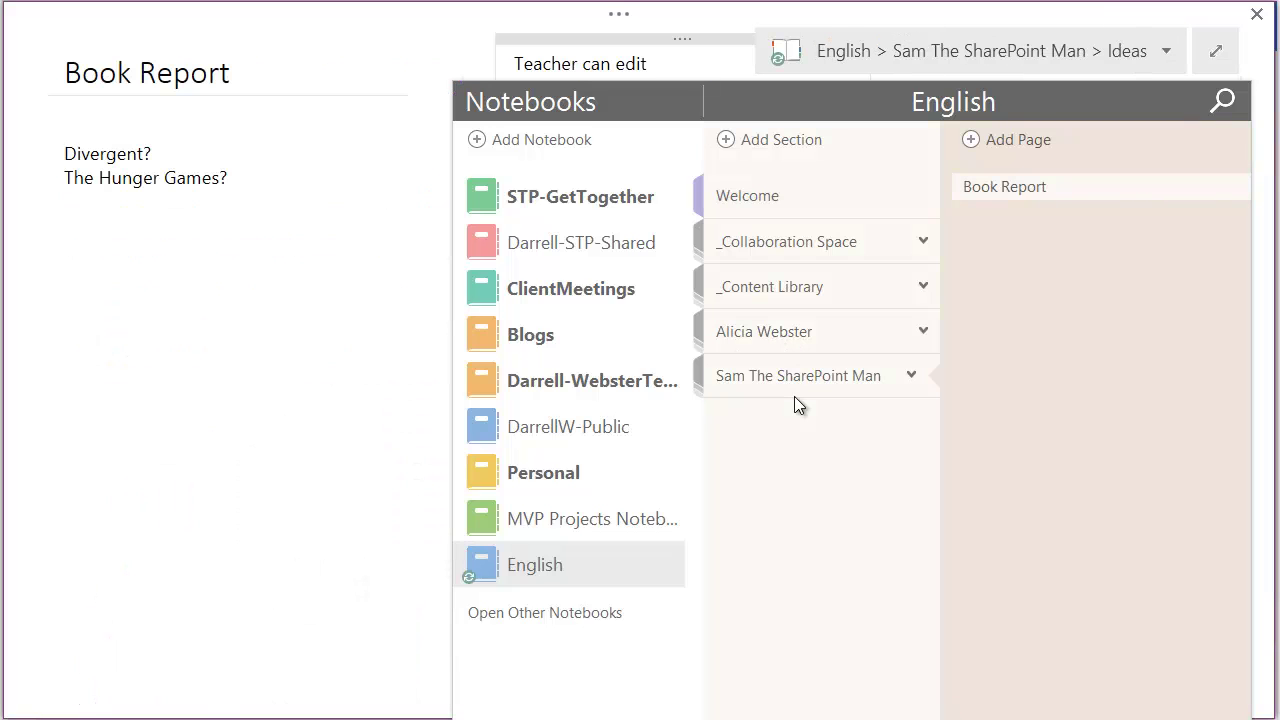
pyautogui.click(812, 251)
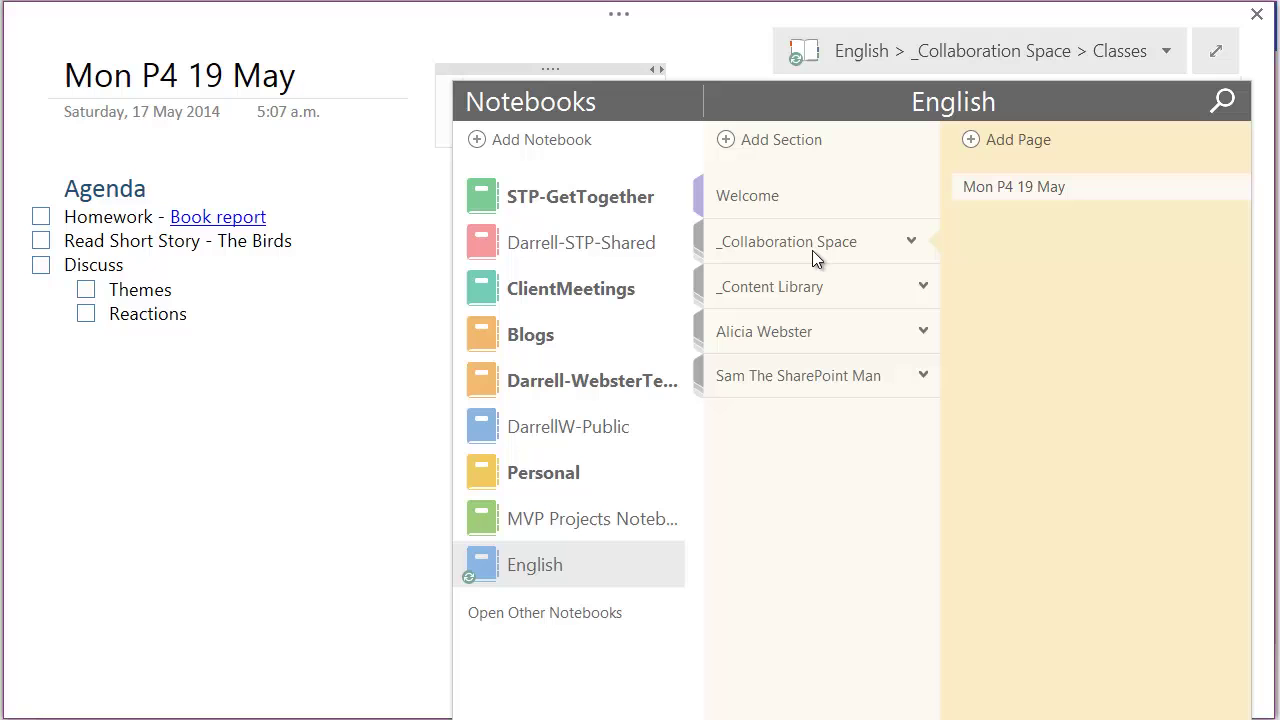
pyautogui.click(806, 290)
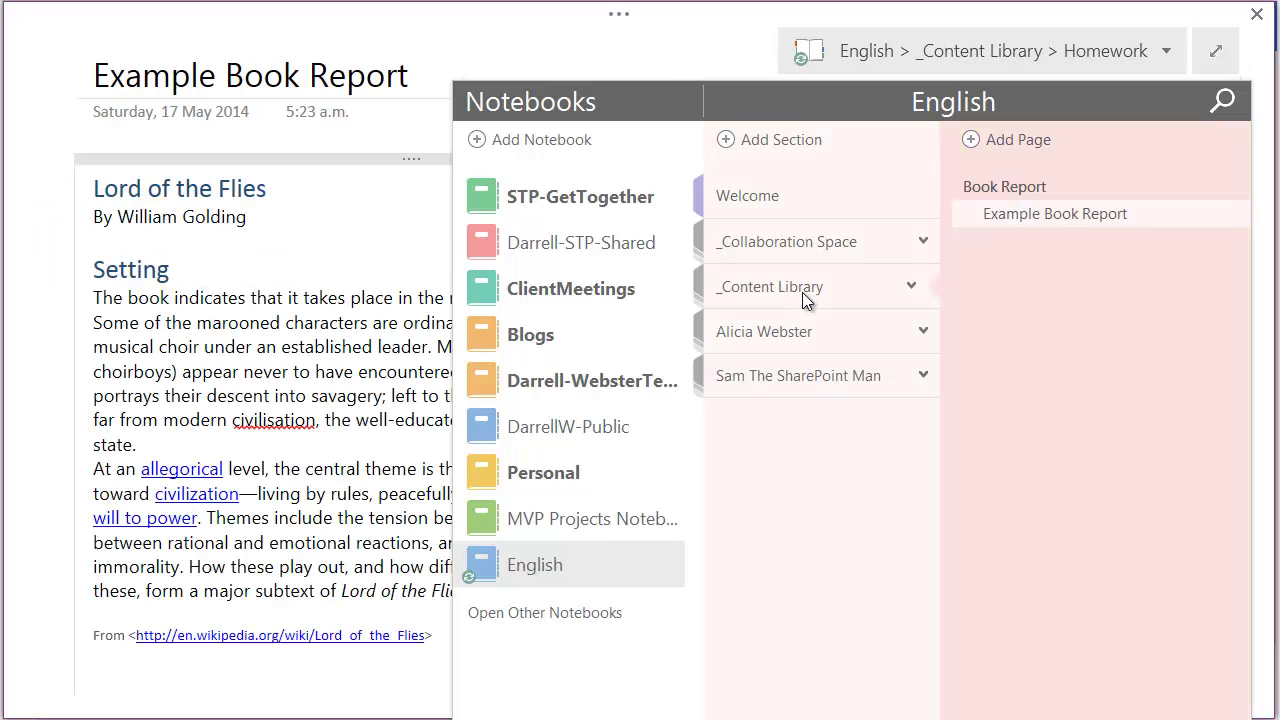
pyautogui.click(1218, 52)
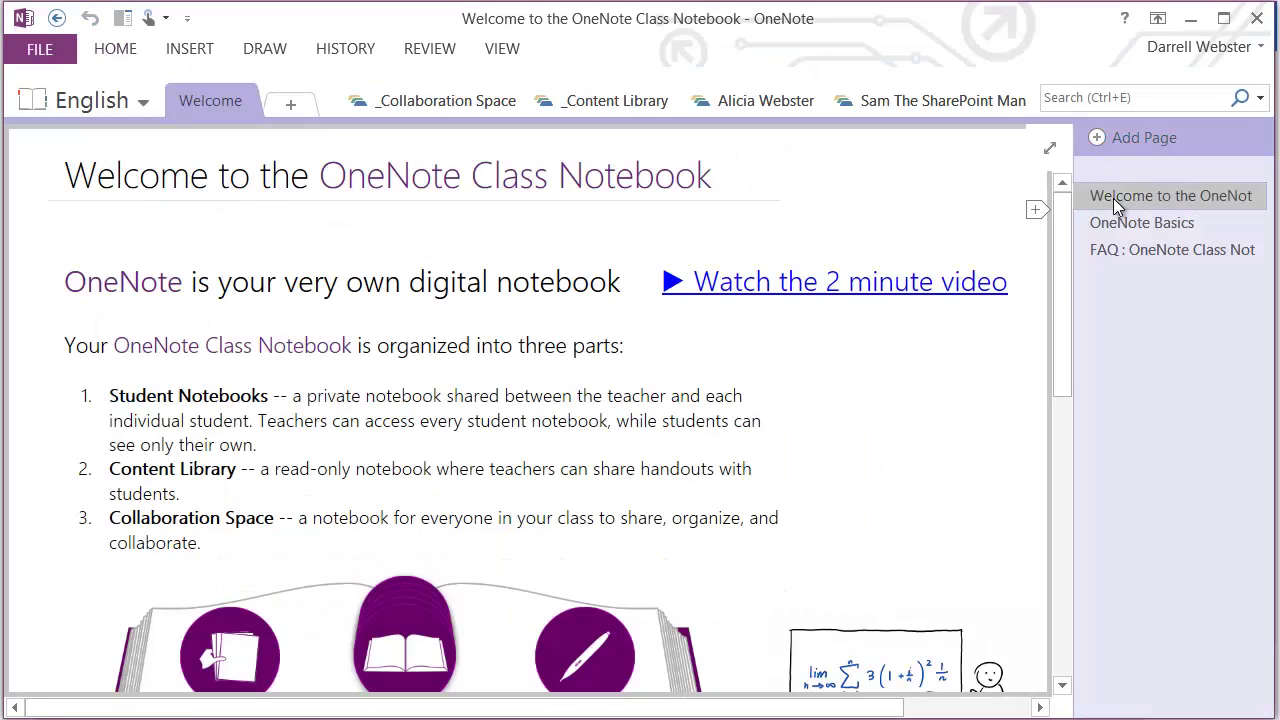
# - Add a page titled Welcome at the top of the Welcome section and delete the Welcome to the OneNote Class Notebook page
pyautogui.click(1040, 183)
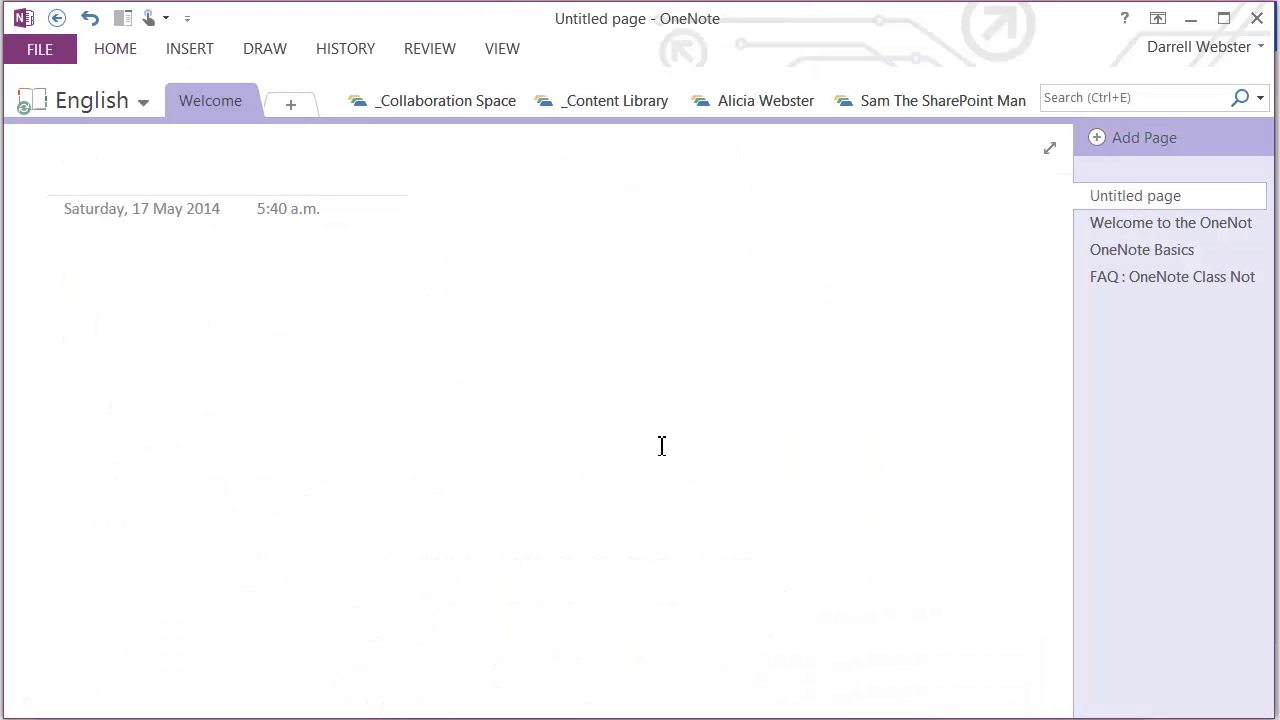
pyautogui.write('Welcome')
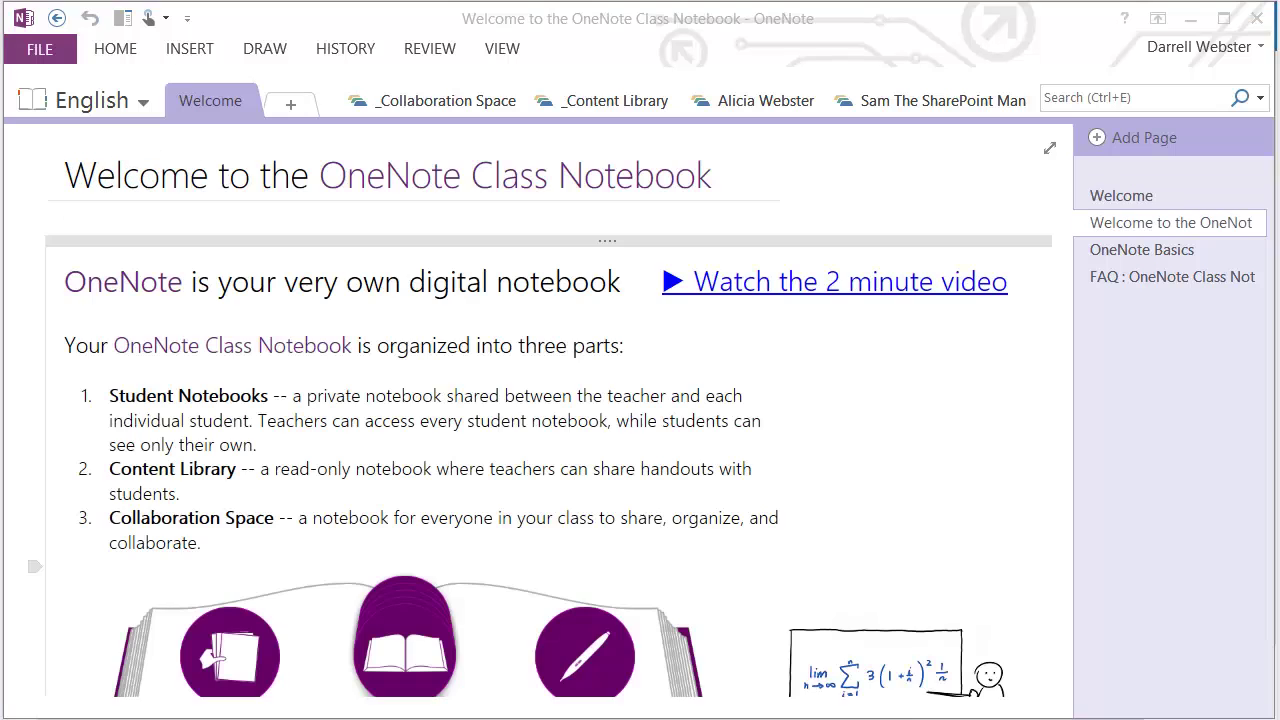
pyautogui.click(1125, 228)
pyautogui.rightClick(1125, 228)
pyautogui.click(1207, 269)
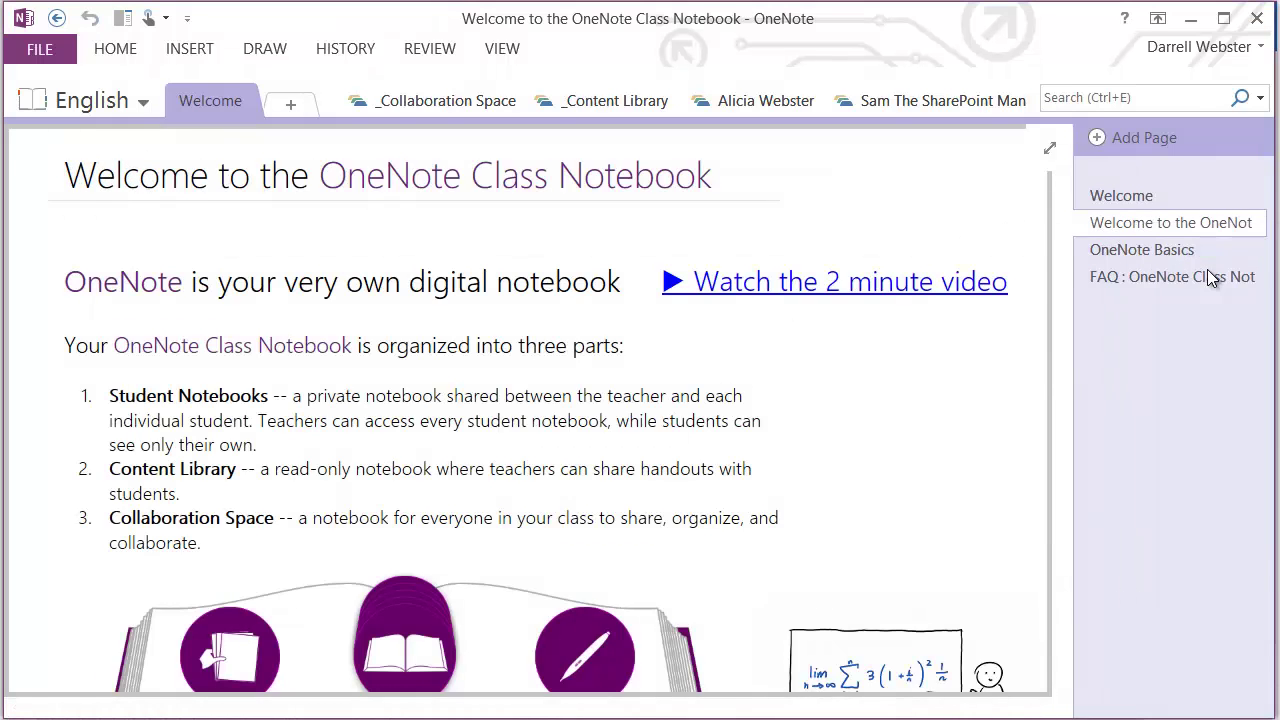
pyautogui.rightClick(1128, 229)
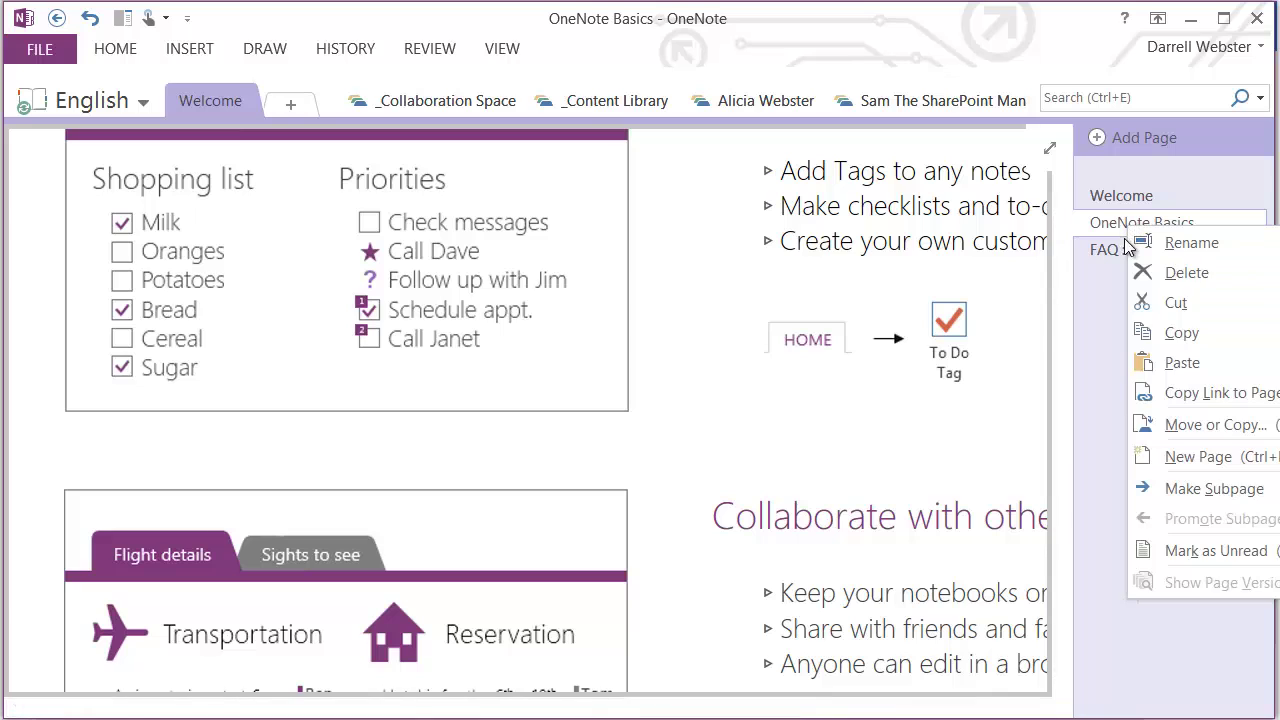
pyautogui.click(1094, 314)
pyautogui.moveTo(1108, 224); pyautogui.dragTo(1113, 198)
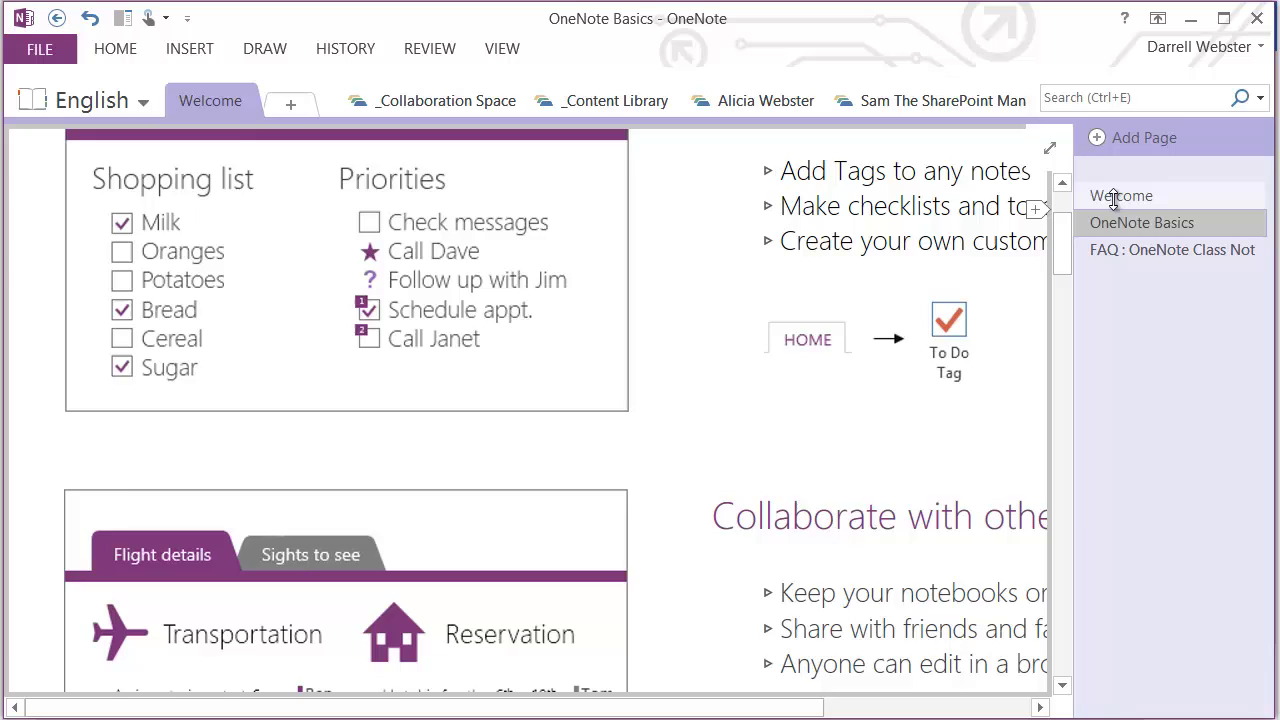
pyautogui.click(1116, 202)
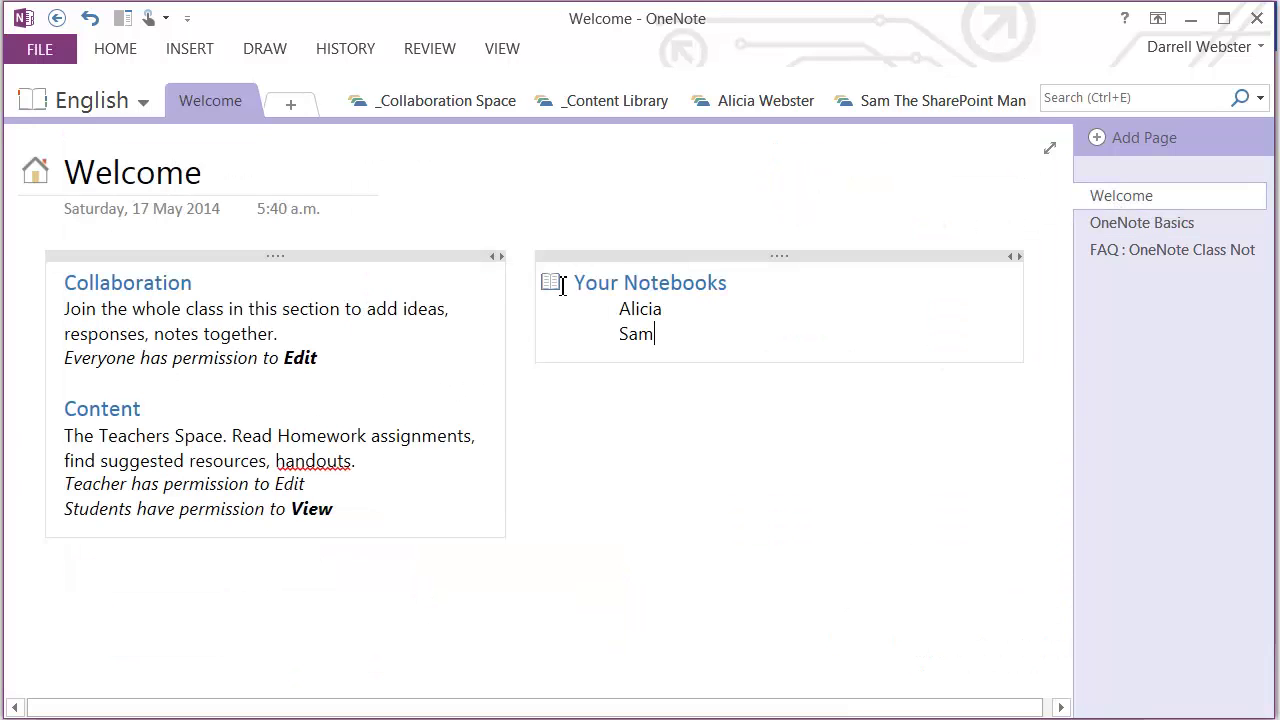
# - Link the first student's name under Your Notebooks to that student's section group
pyautogui.rightClick(754, 102)
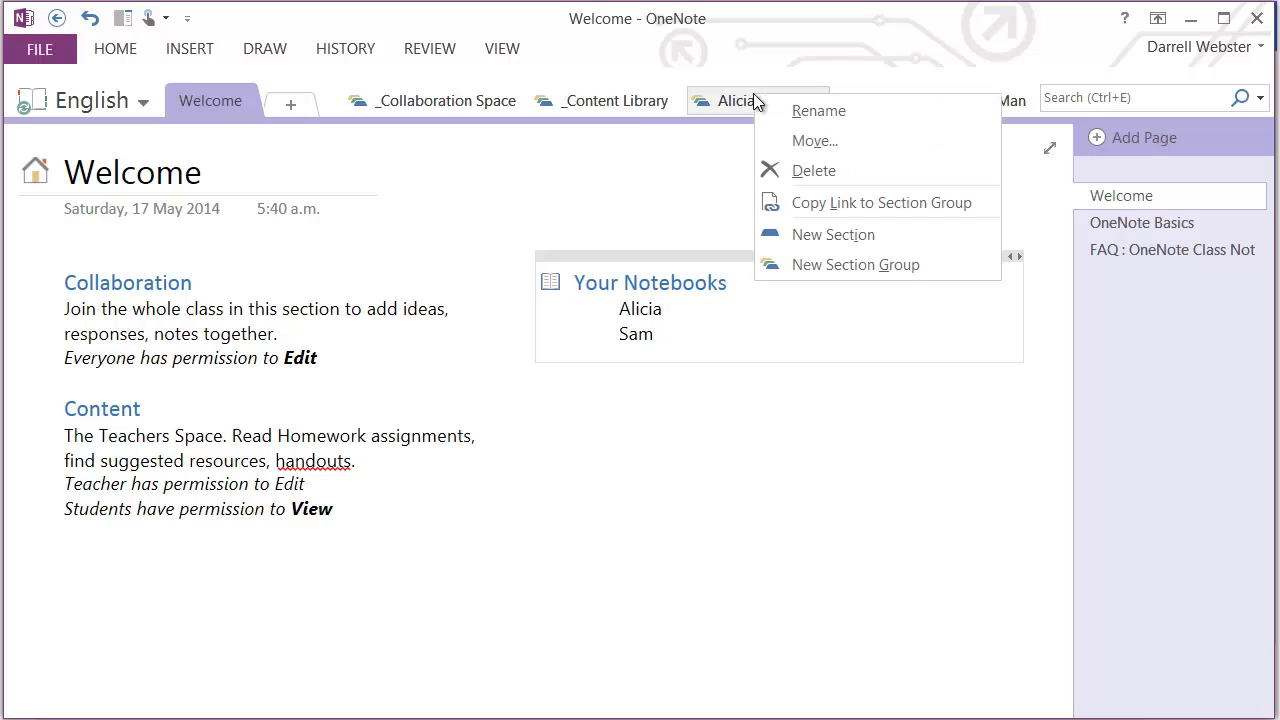
pyautogui.click(863, 203)
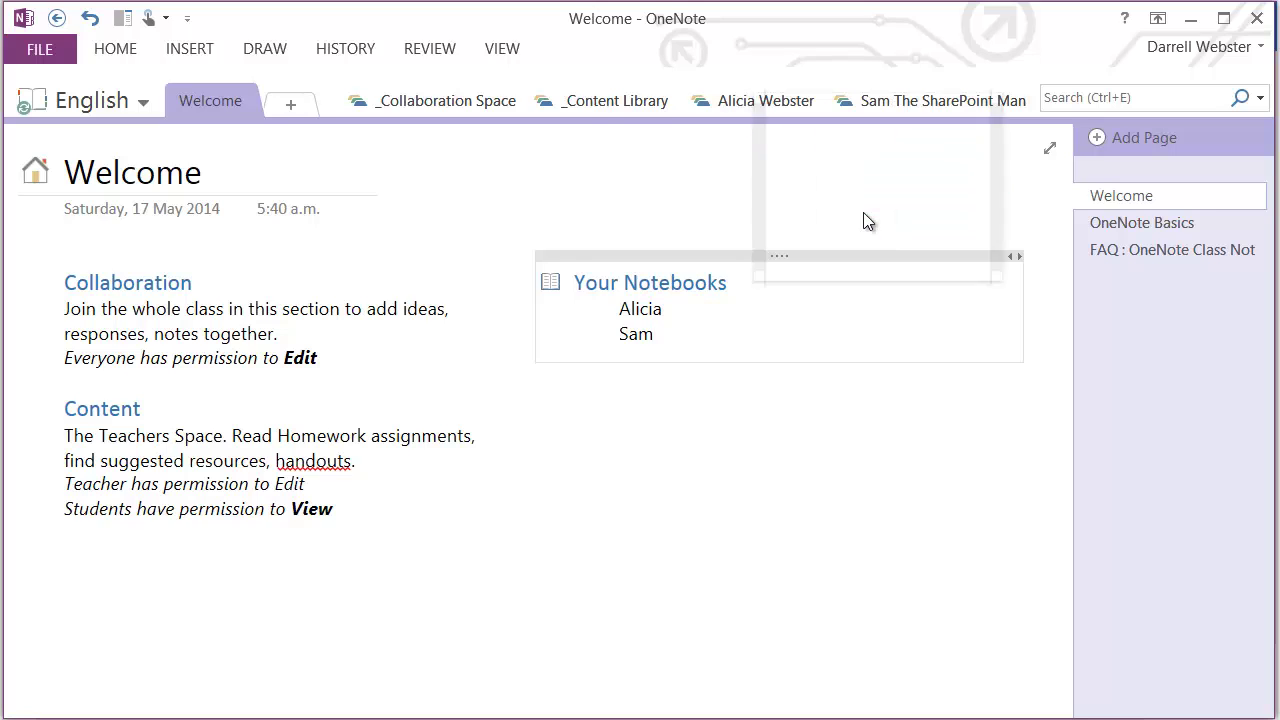
pyautogui.doubleClick(655, 309)
pyautogui.hotkey('ctrl', 'k')
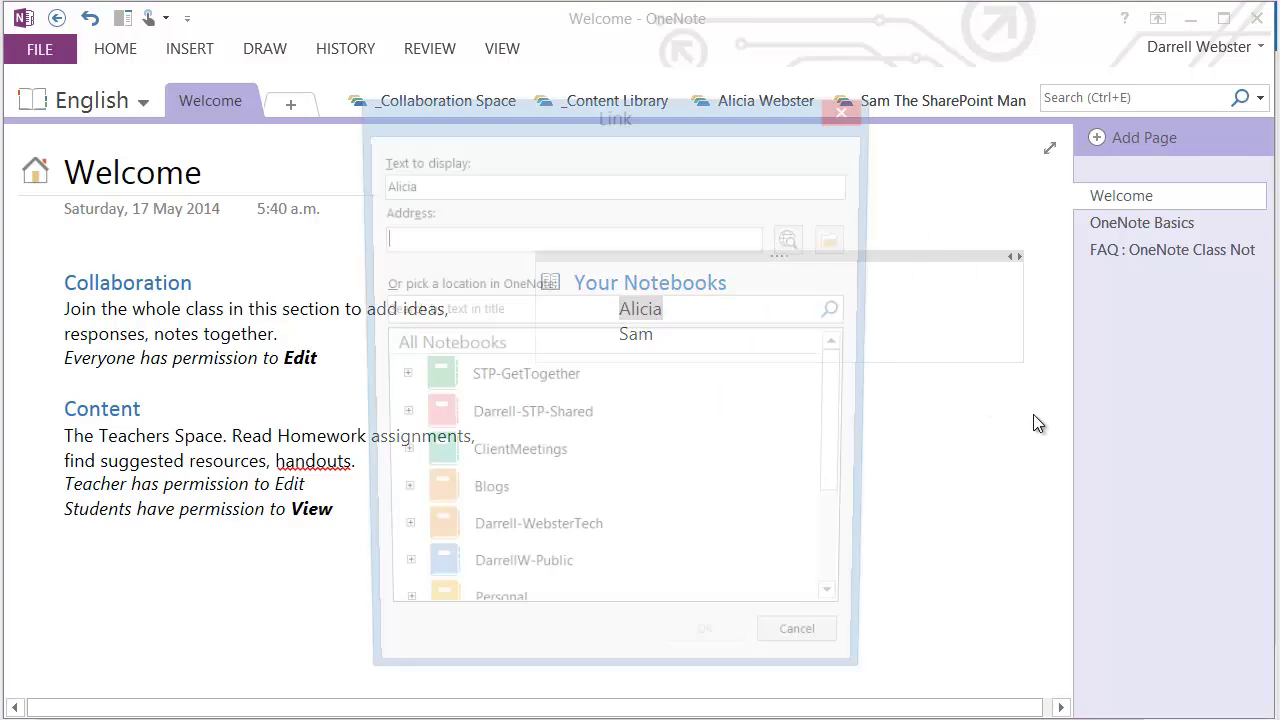
pyautogui.hotkey('ctrl', 'v')
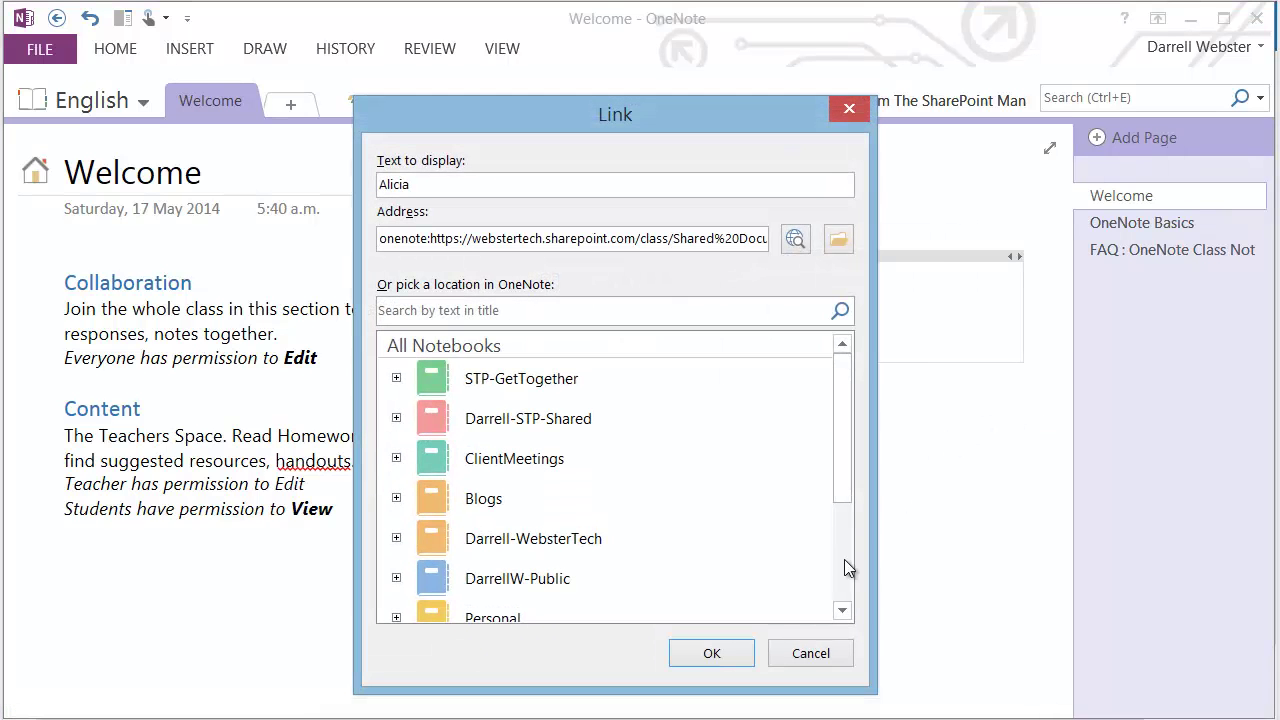
pyautogui.click(722, 663)
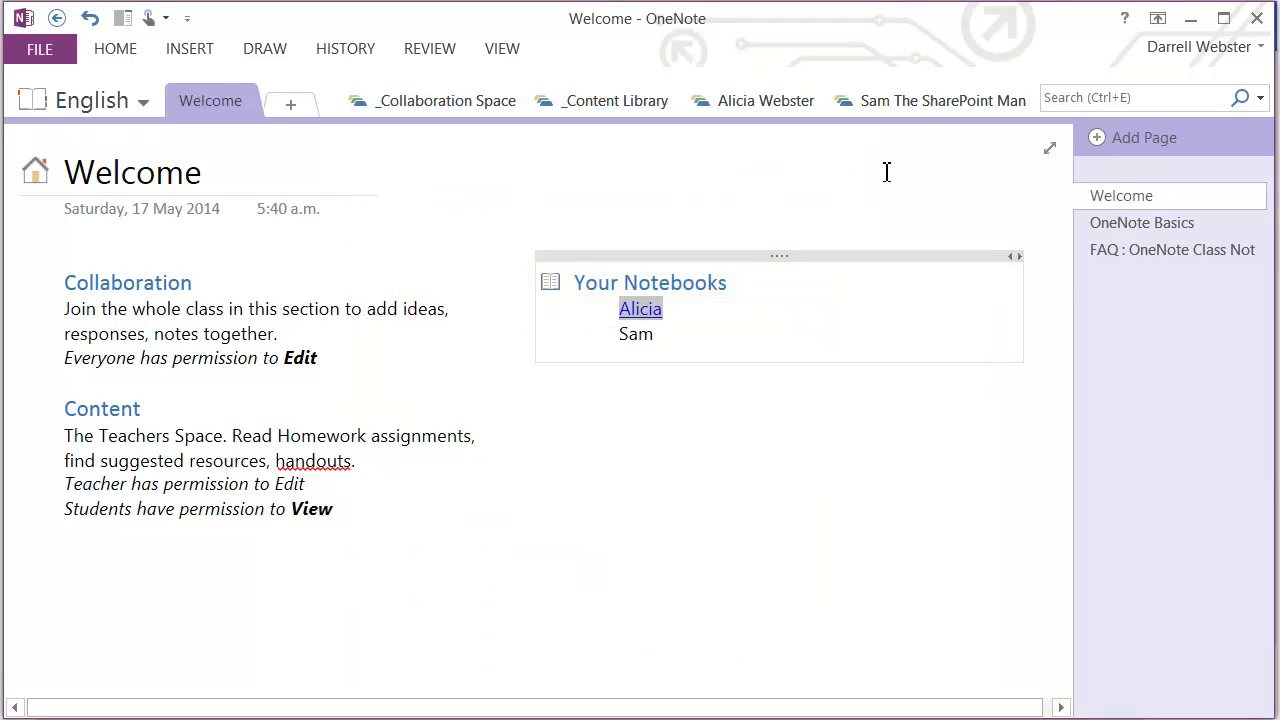
# - Link the second student's name under Your Notebooks to that student's own section group
pyautogui.rightClick(948, 104)
pyautogui.click(1054, 206)
pyautogui.doubleClick(636, 336)
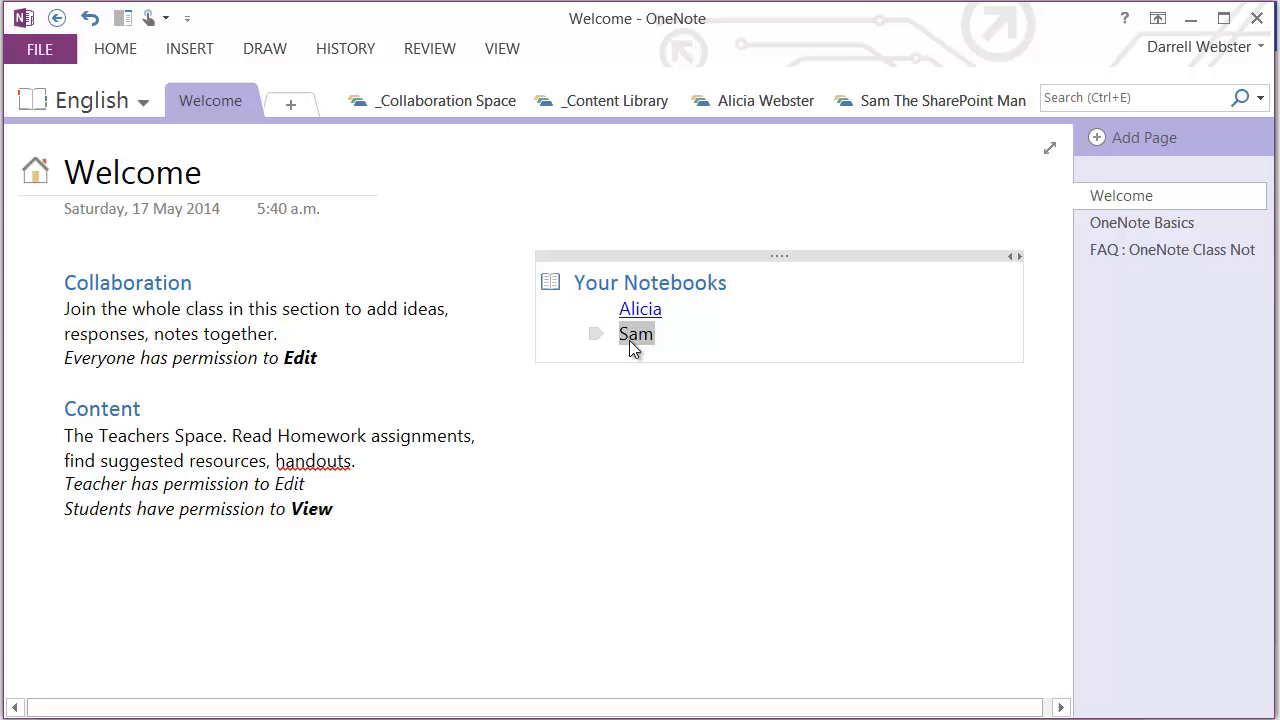
pyautogui.hotkey('ctrl', 'k')
pyautogui.hotkey('ctrl', 'v')
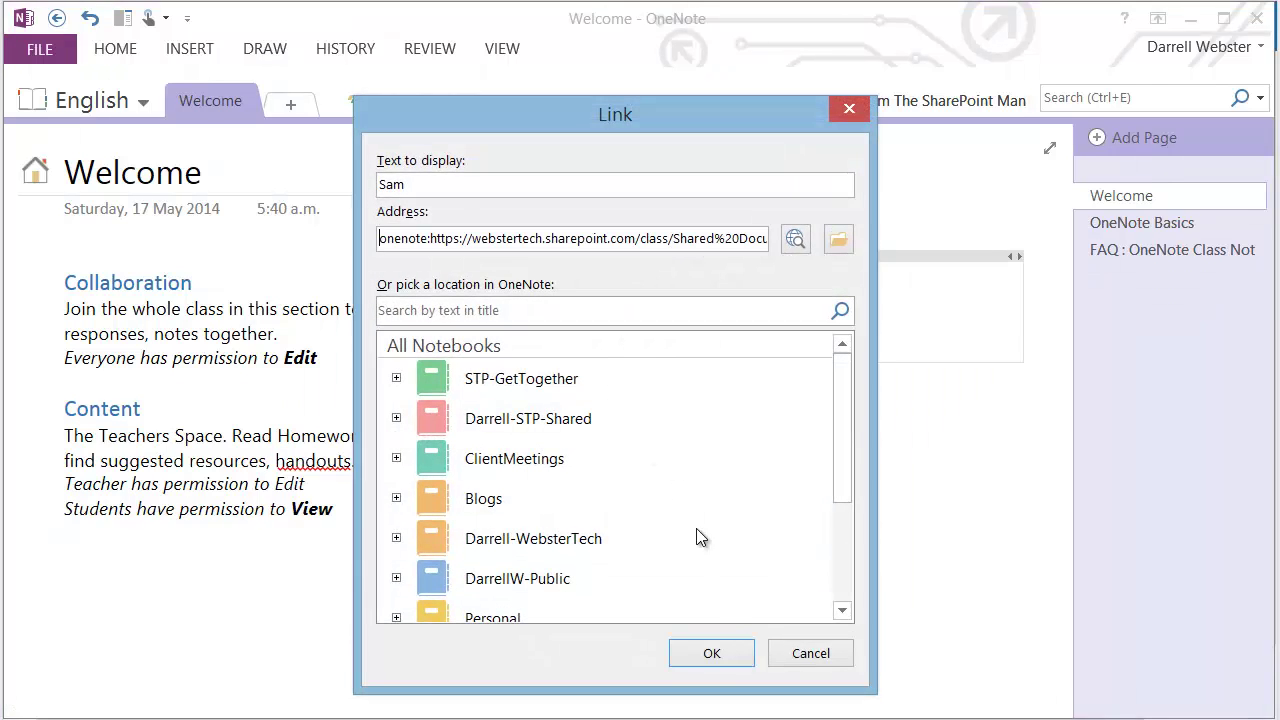
pyautogui.click(712, 652)
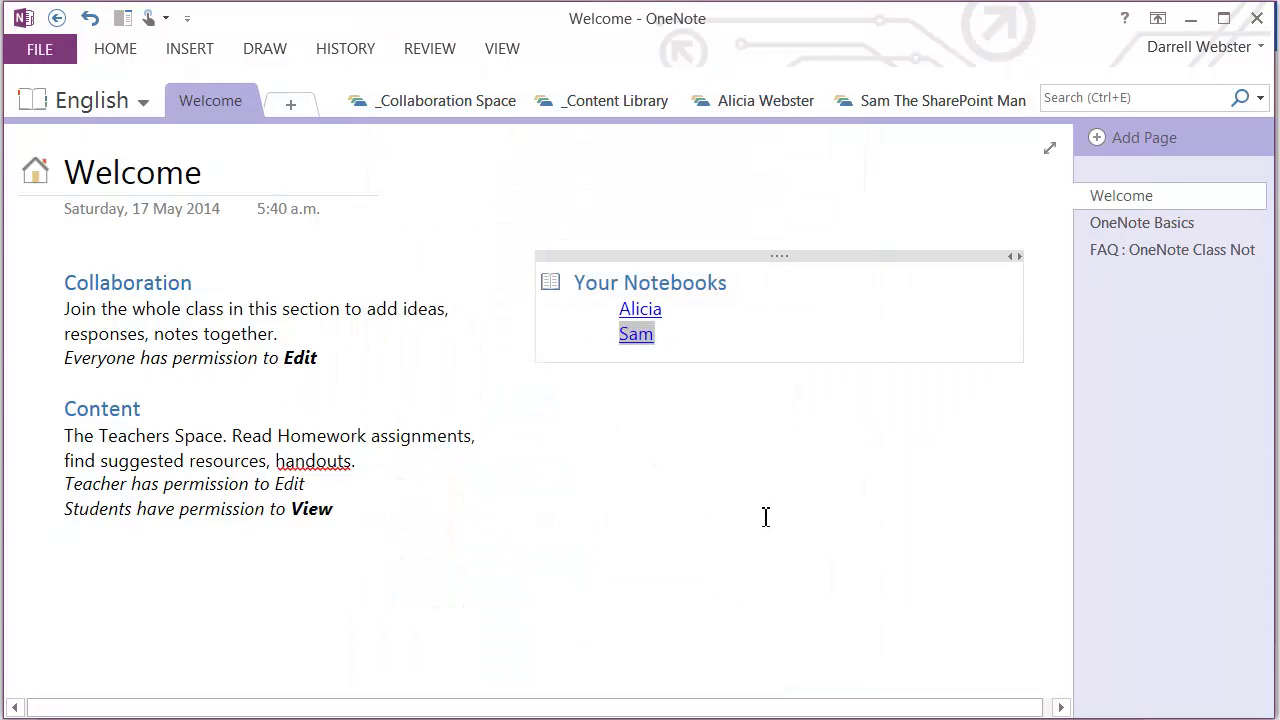
pyautogui.click(764, 517)
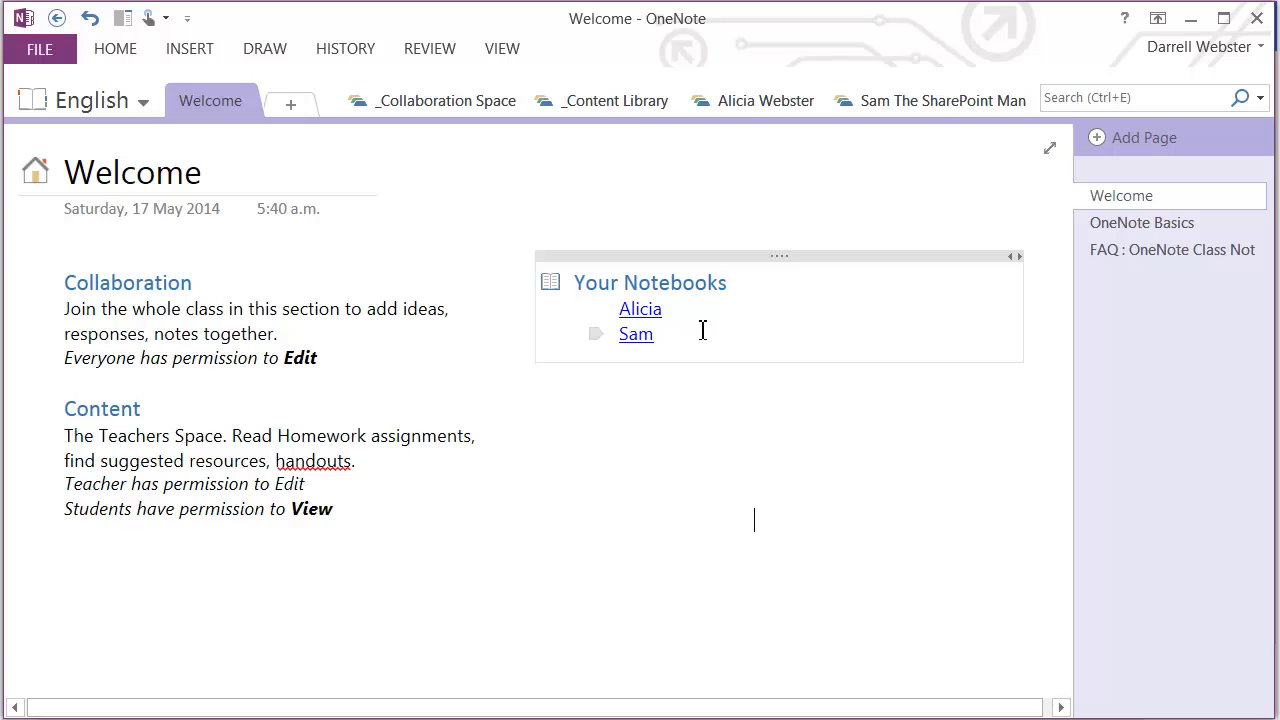
# - Test both student links under Your Notebooks, returning to the Welcome page after each one
pyautogui.click(637, 310)
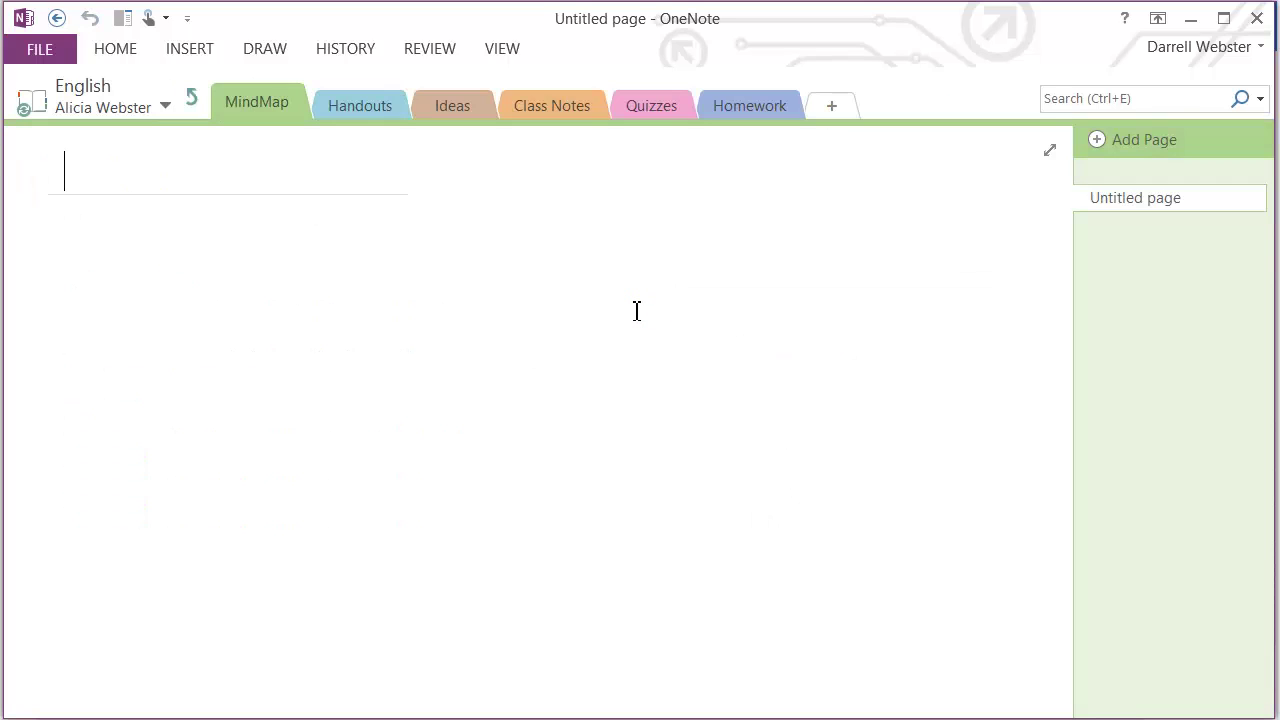
pyautogui.click(193, 100)
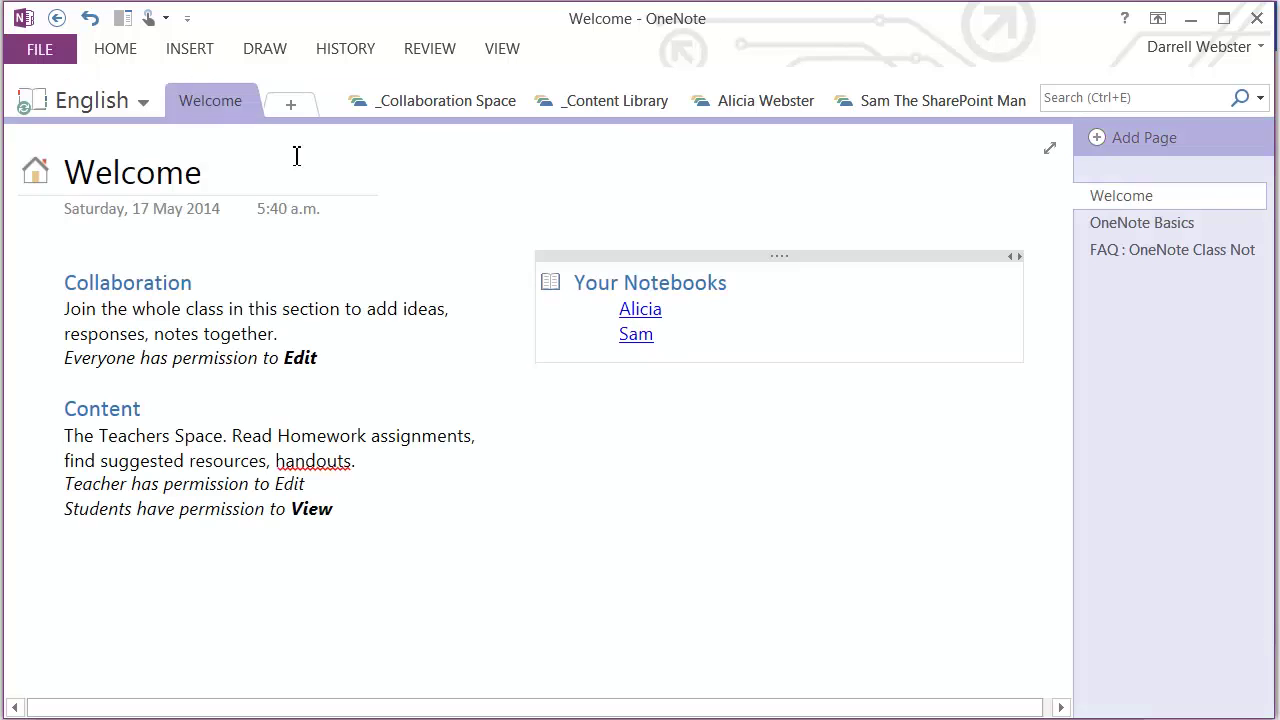
pyautogui.click(636, 336)
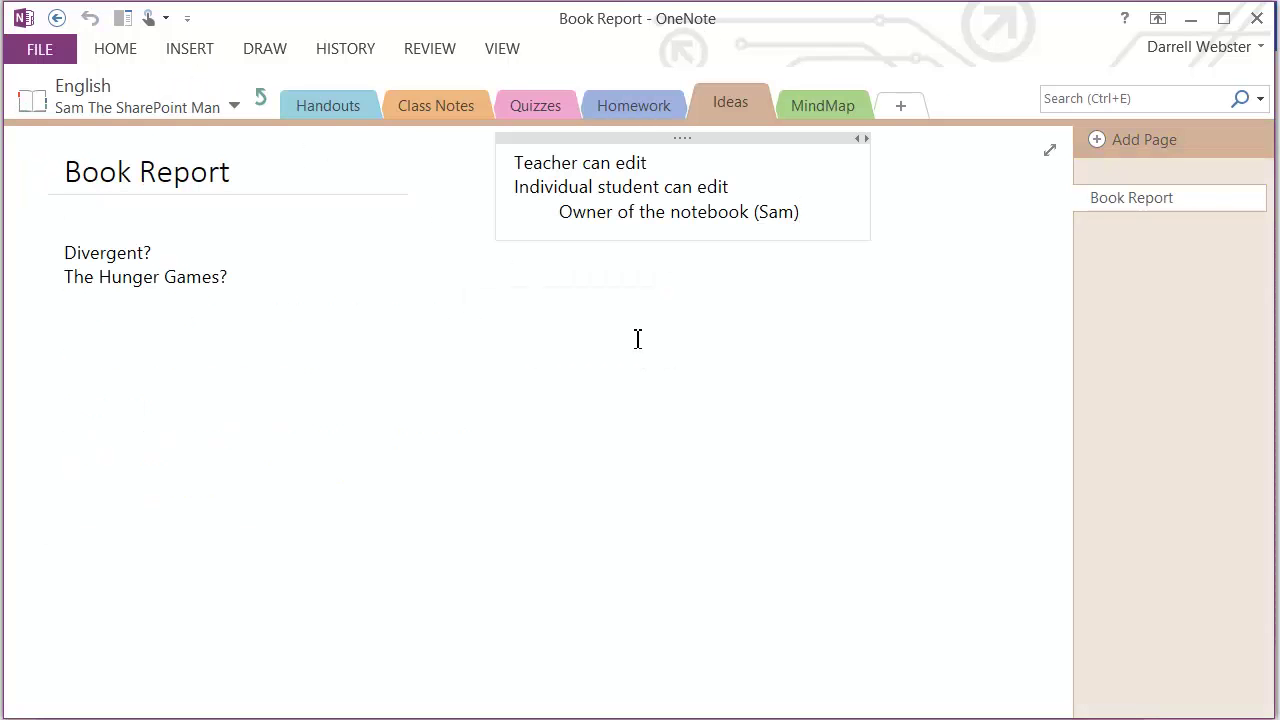
pyautogui.click(260, 105)
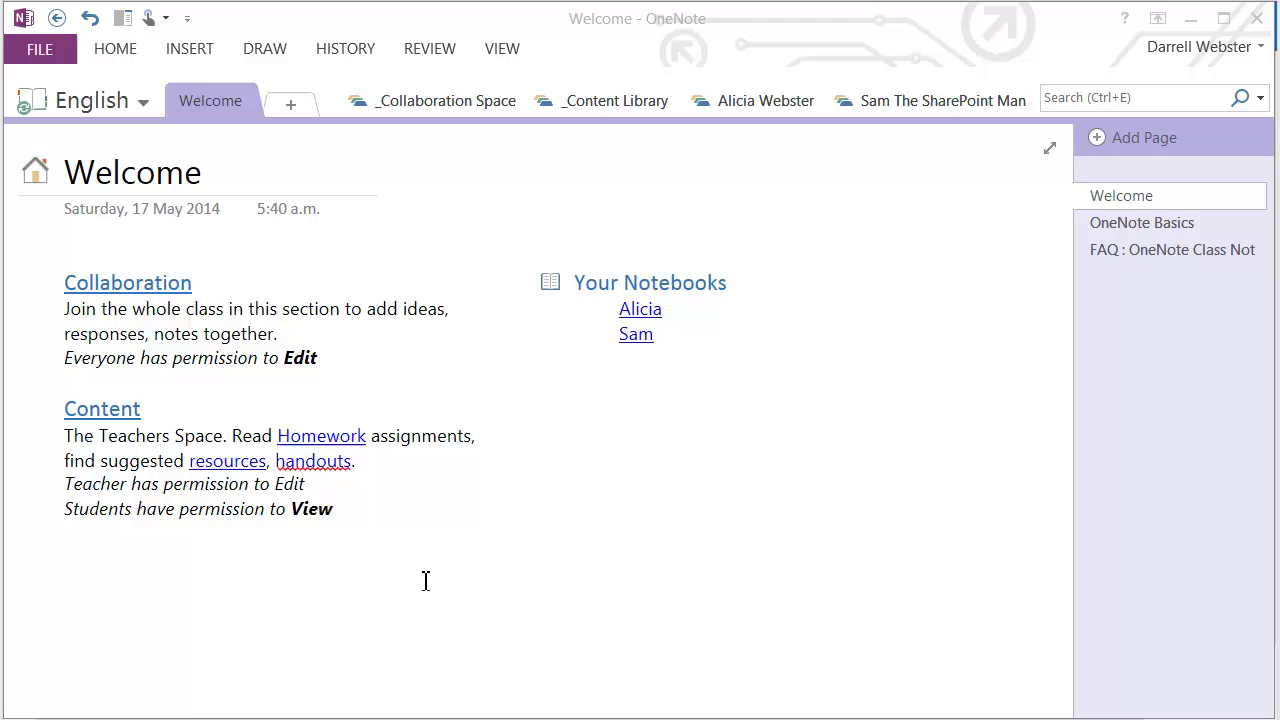
# - Correct the flagged word "handouts" in the Content paragraph to "hand outs"
pyautogui.rightClick(330, 467)
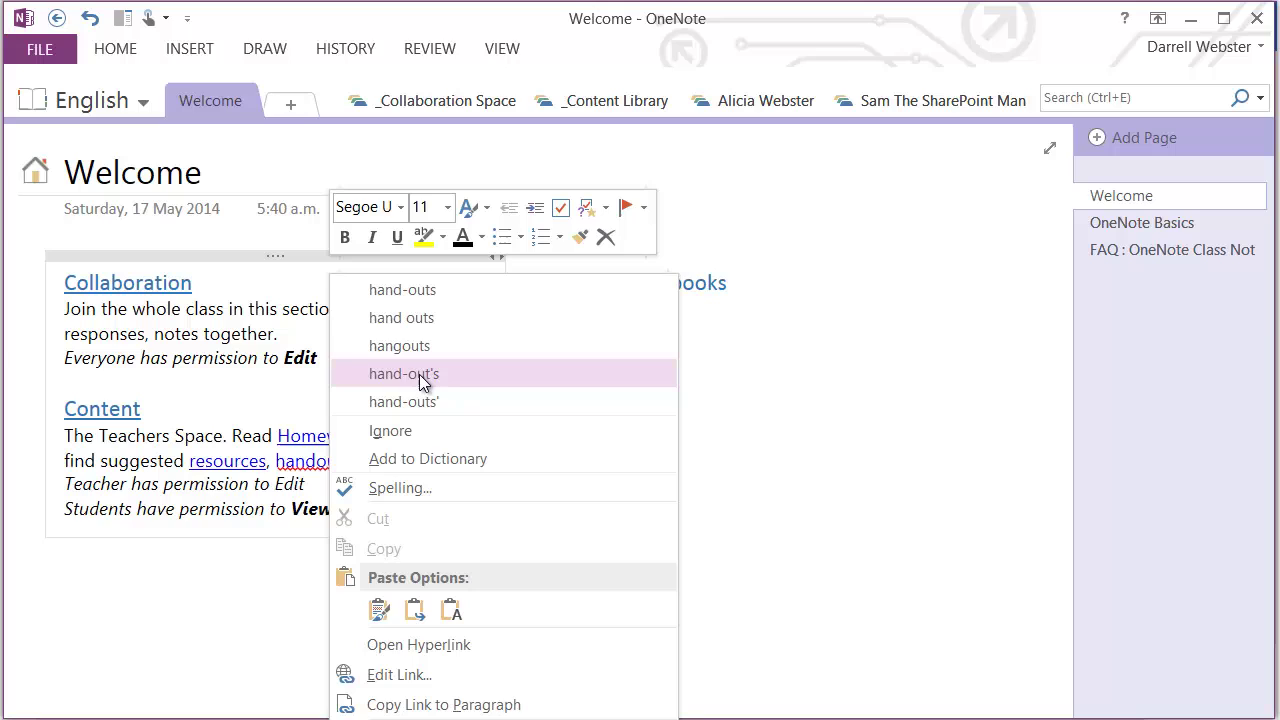
pyautogui.click(424, 322)
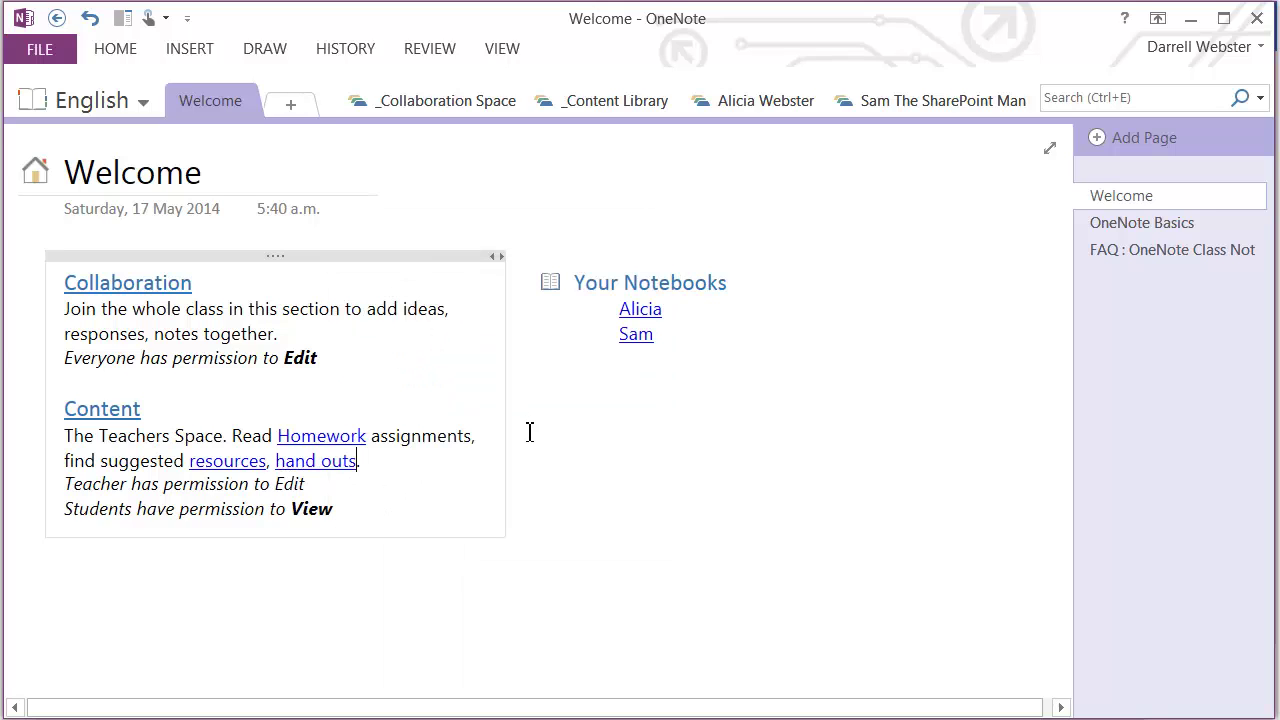
# - Test the Collaboration link, return to the Welcome page, and follow the Homework link
pyautogui.click(180, 288)
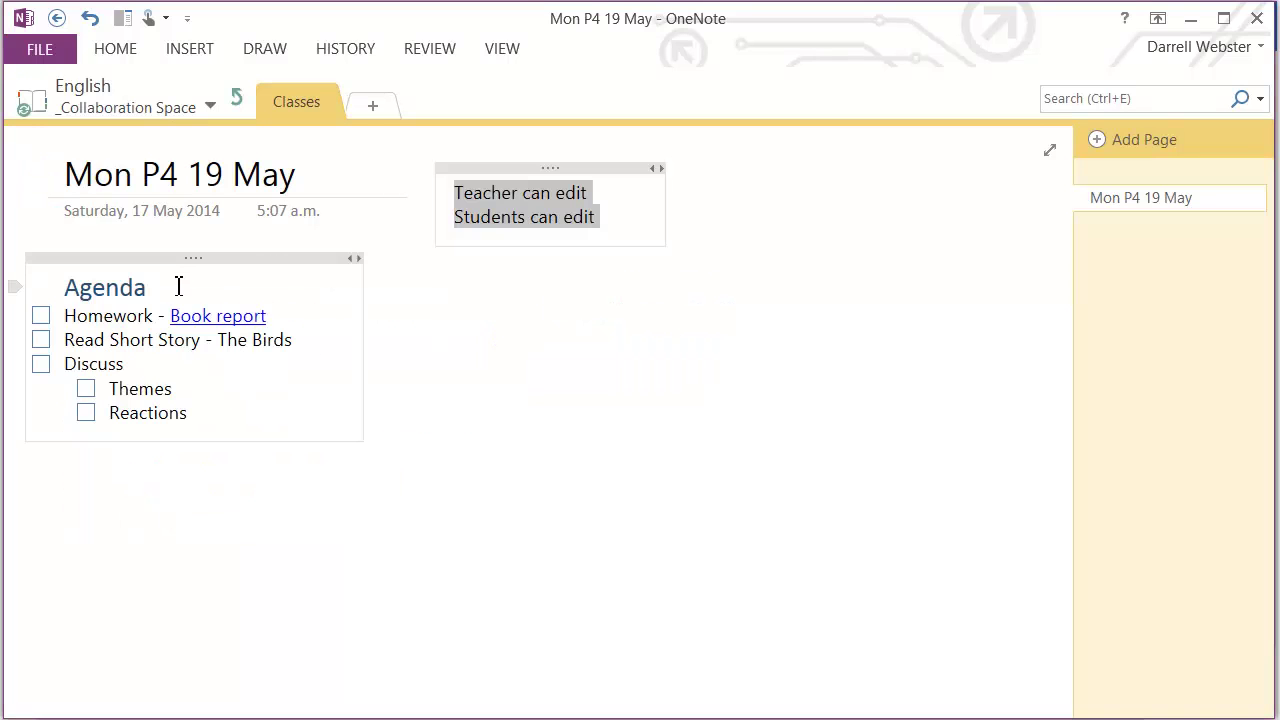
pyautogui.click(57, 18)
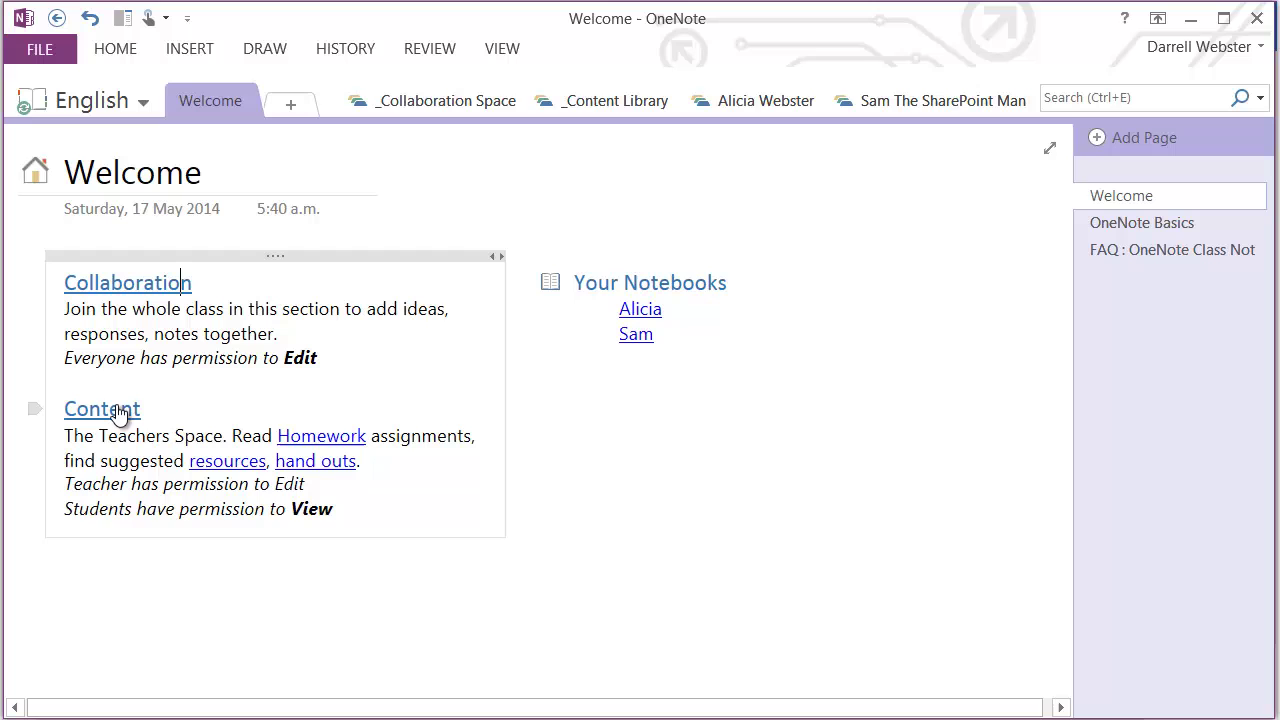
pyautogui.click(318, 440)
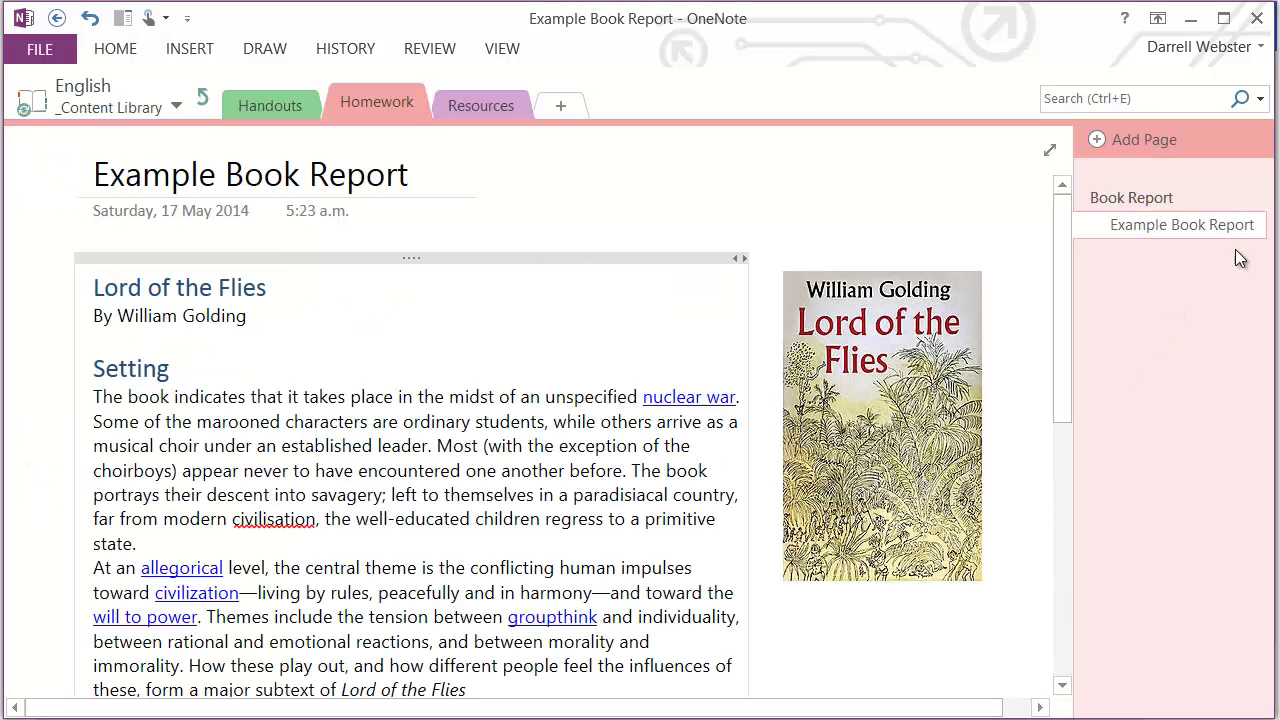
# - Add a new page above Book Report in the Homework section and title it "Next Assignment"
pyautogui.click(1038, 188)
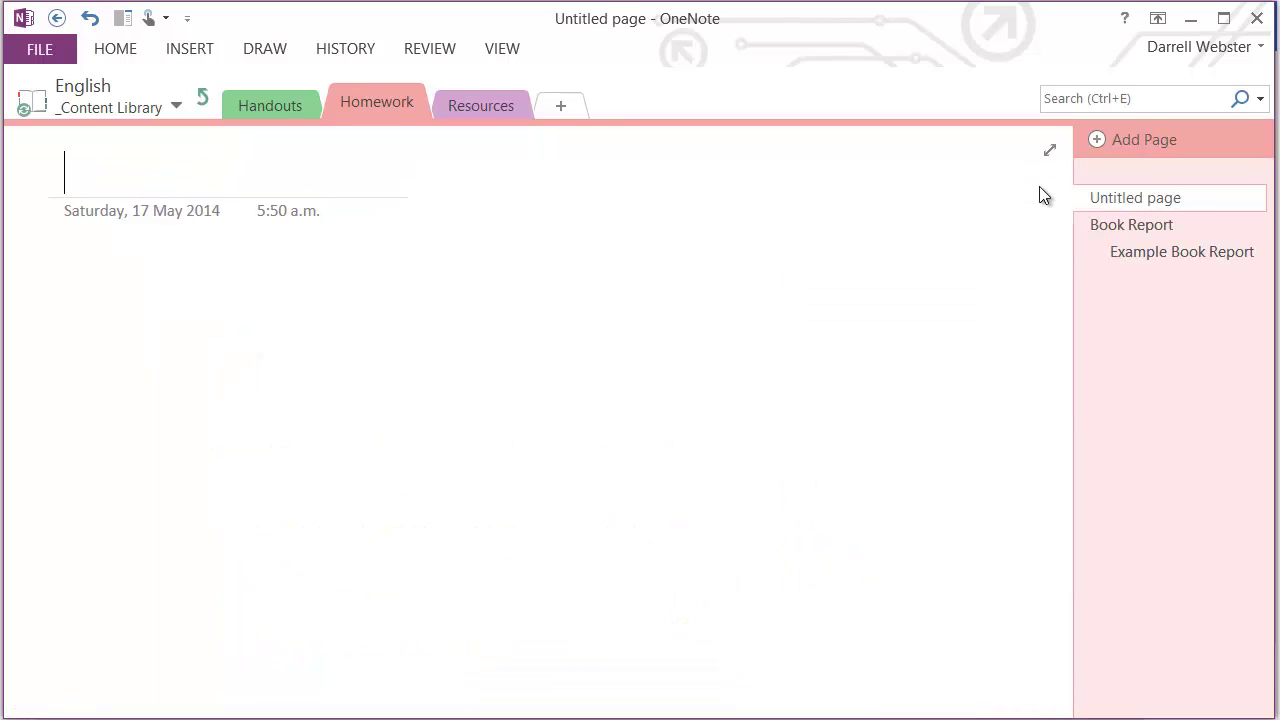
pyautogui.write('Next')
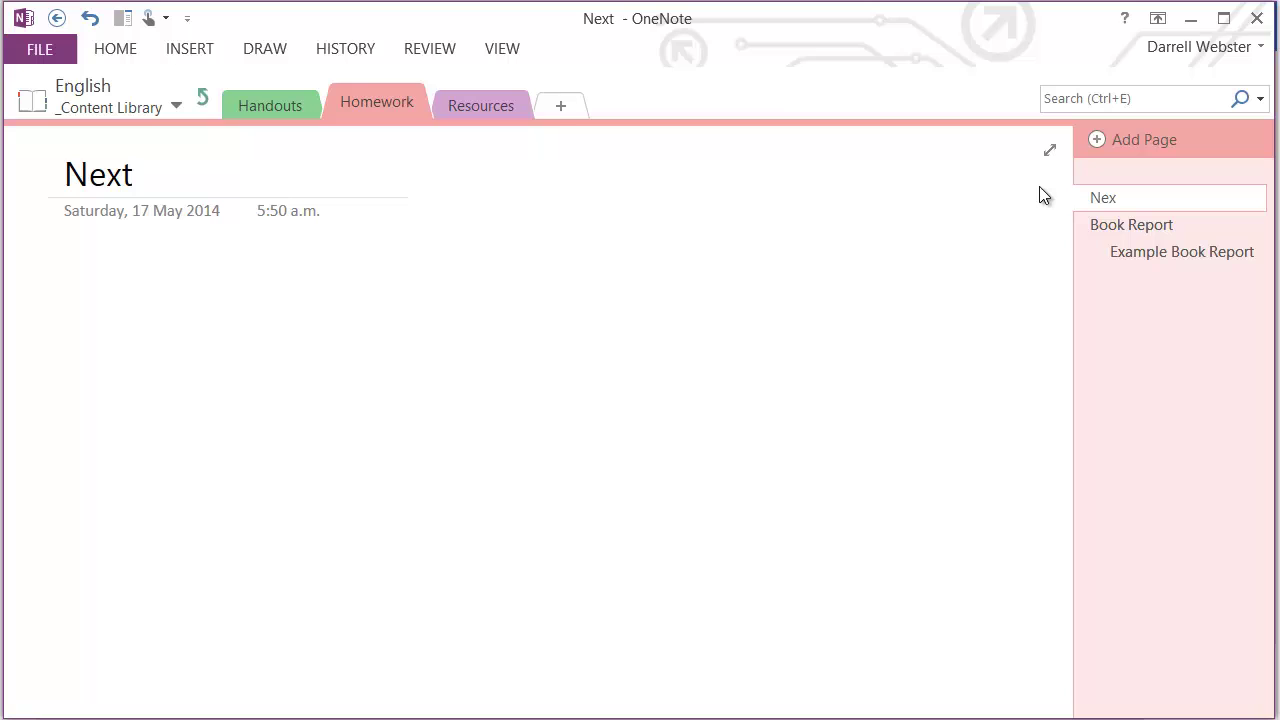
pyautogui.write(' Assignm')
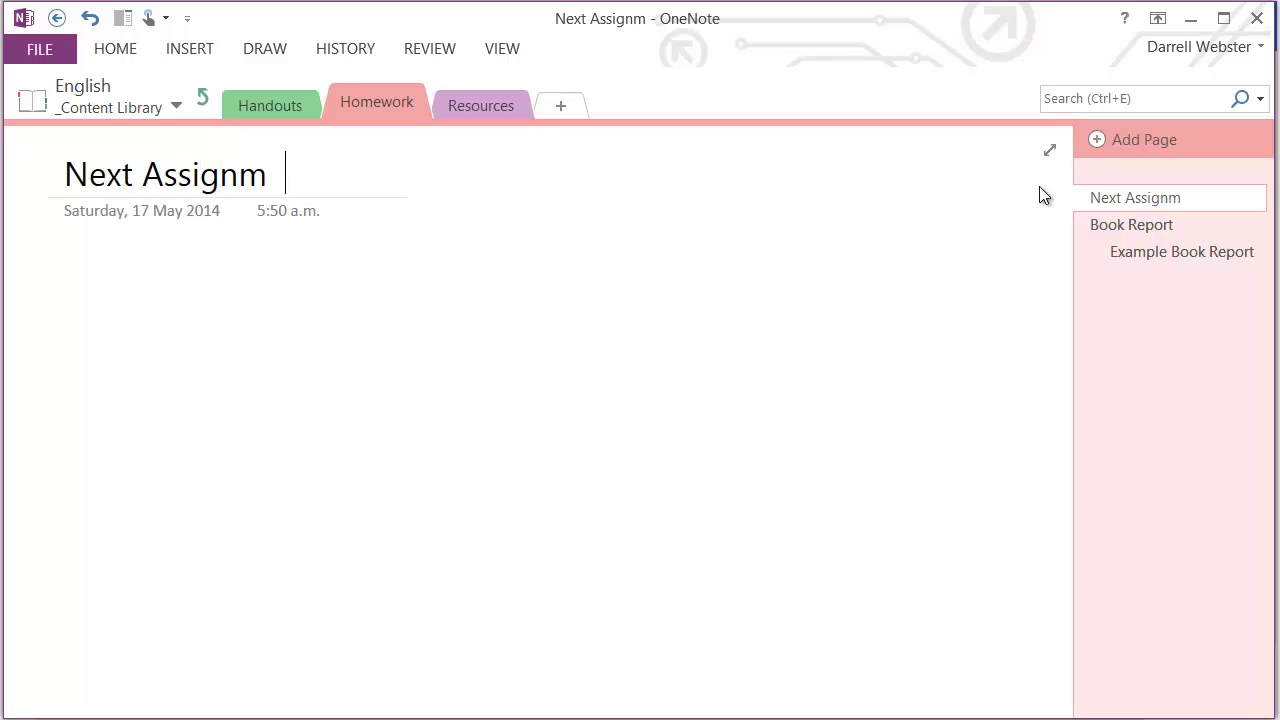
pyautogui.write('ent')
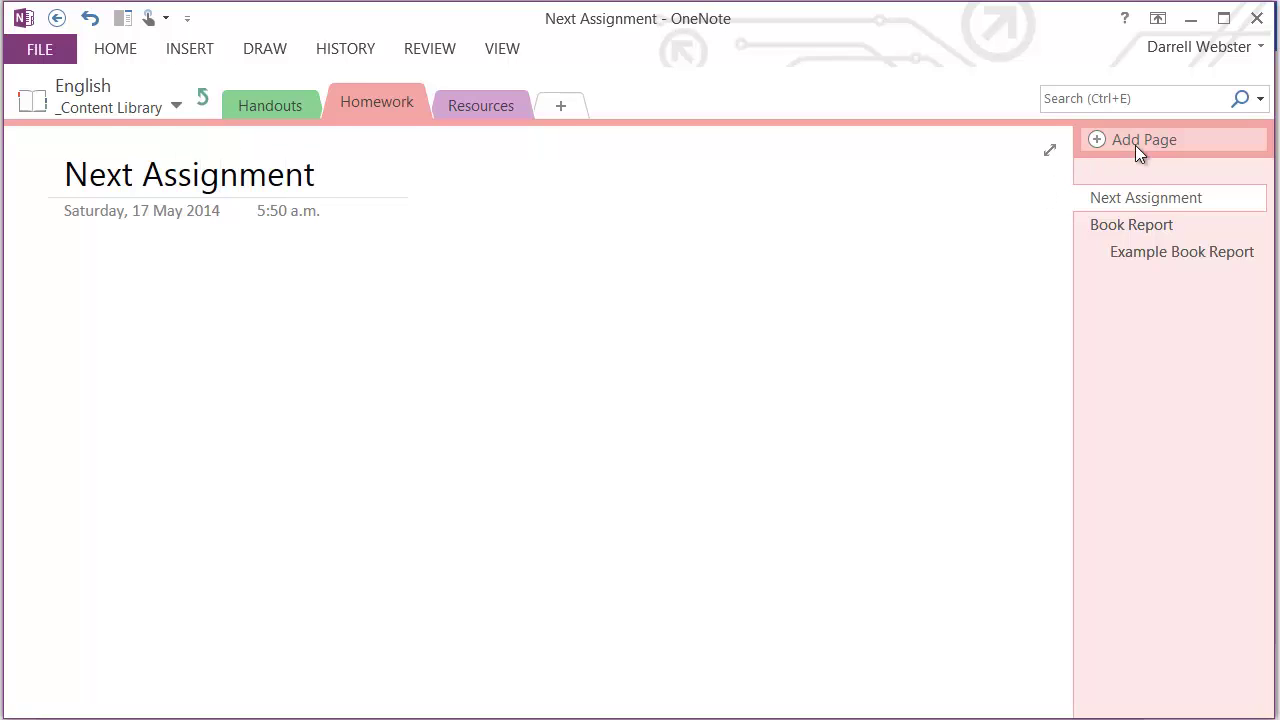
# - Add another page above Next Assignment in the Homework section and title it "17 June - Critical Writing"
pyautogui.click(1058, 185)
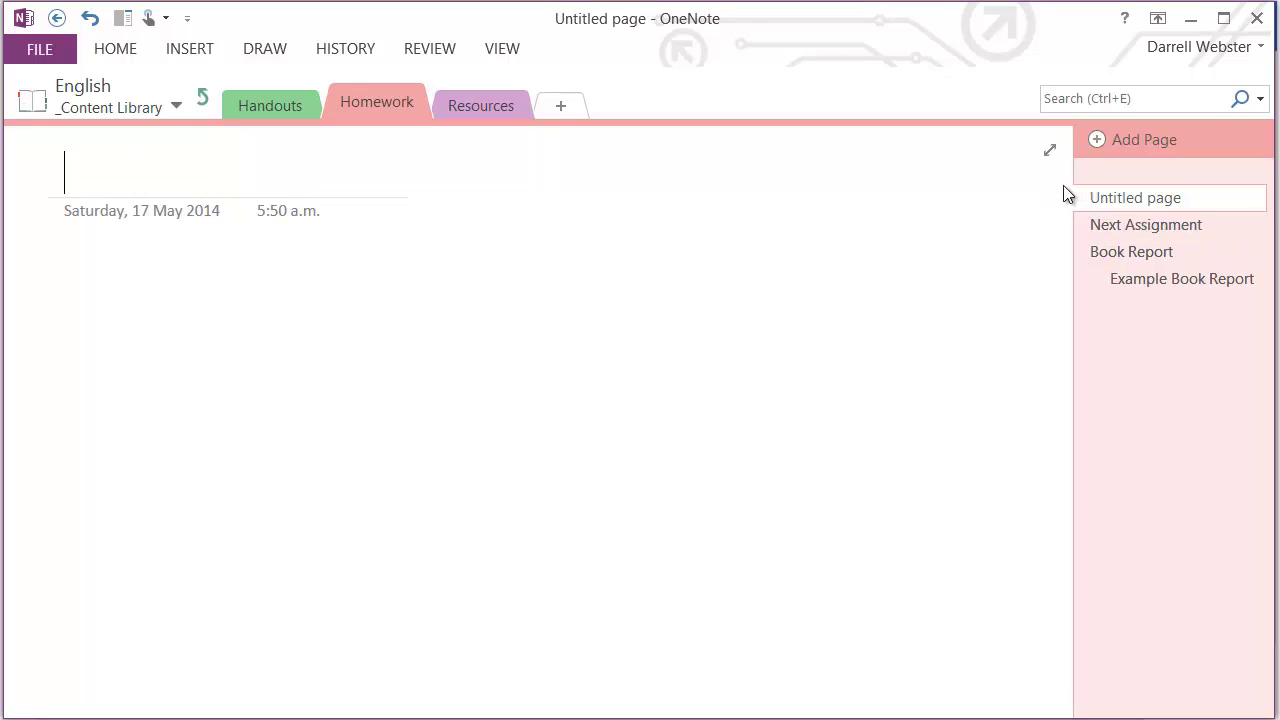
pyautogui.write('17 Je')
pyautogui.press('BackSpace')
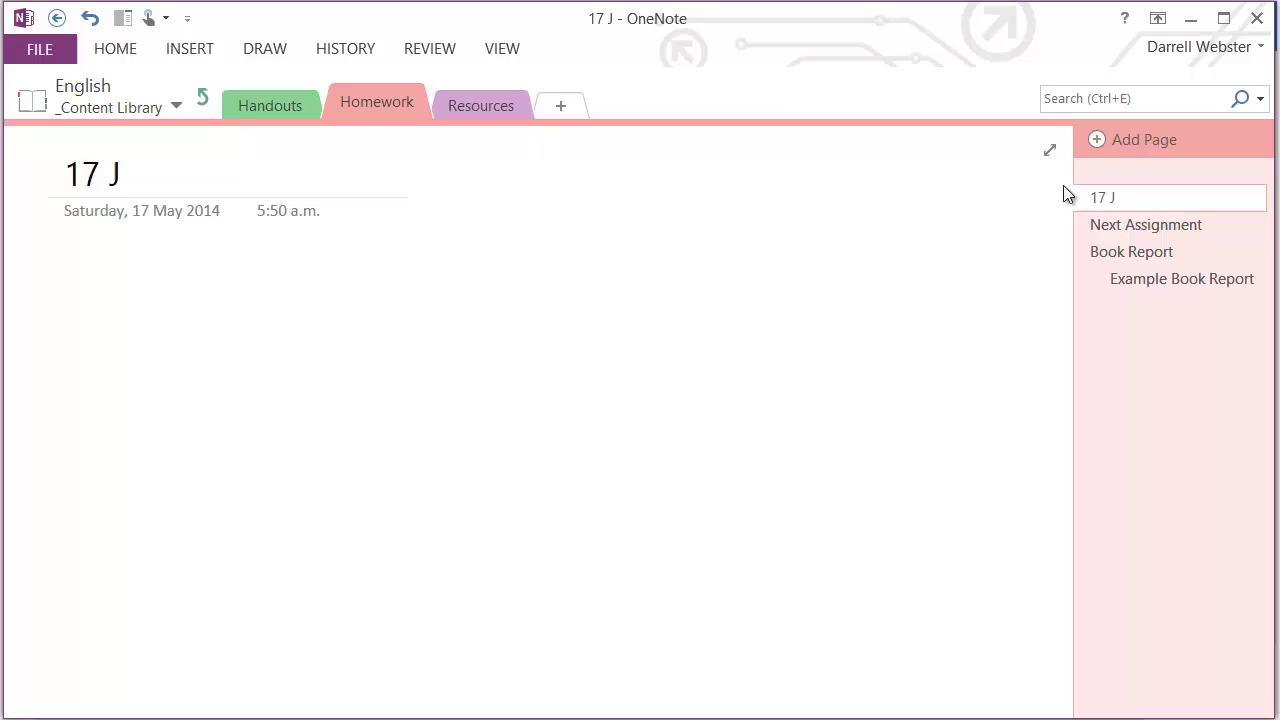
pyautogui.write('une - ')
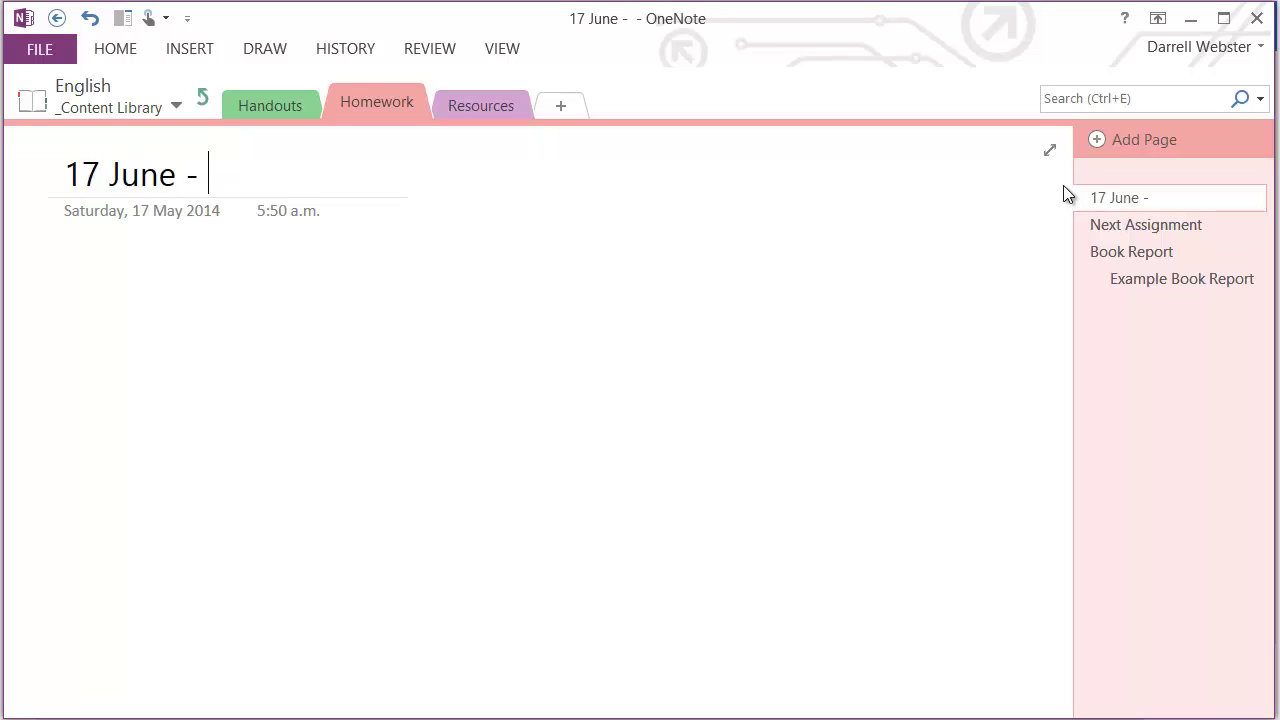
pyautogui.write('Critical Writing')
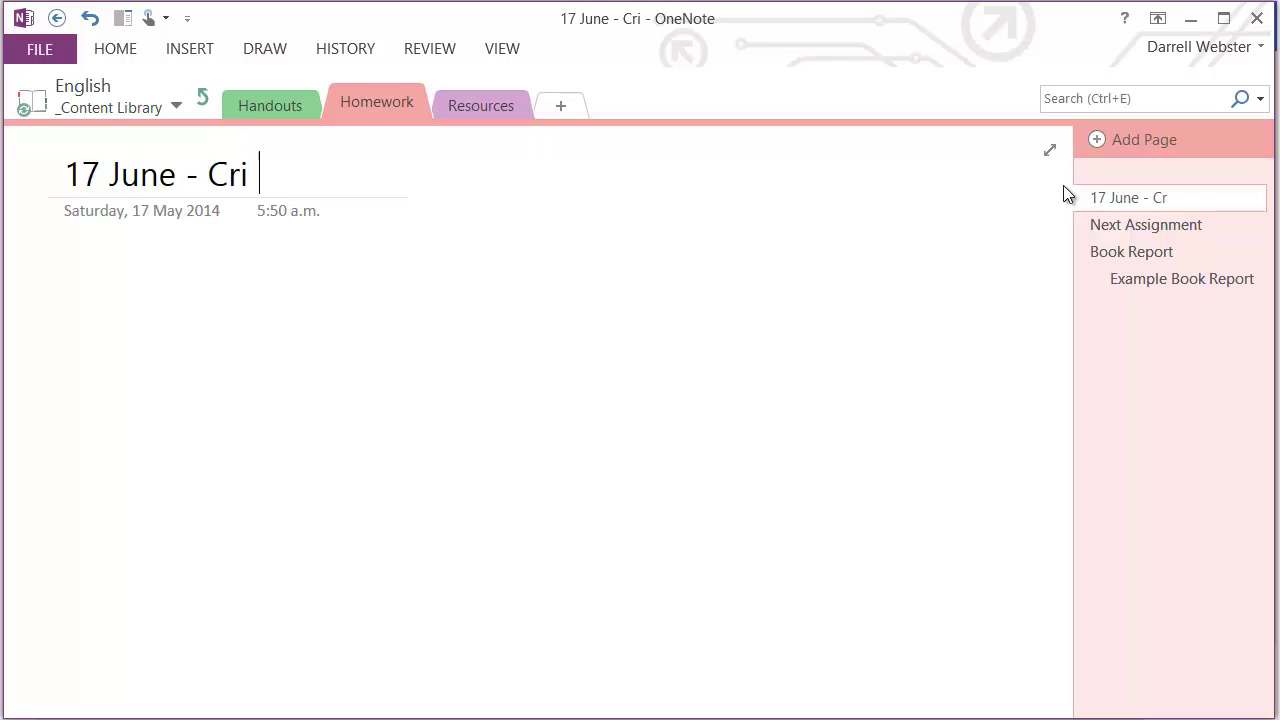